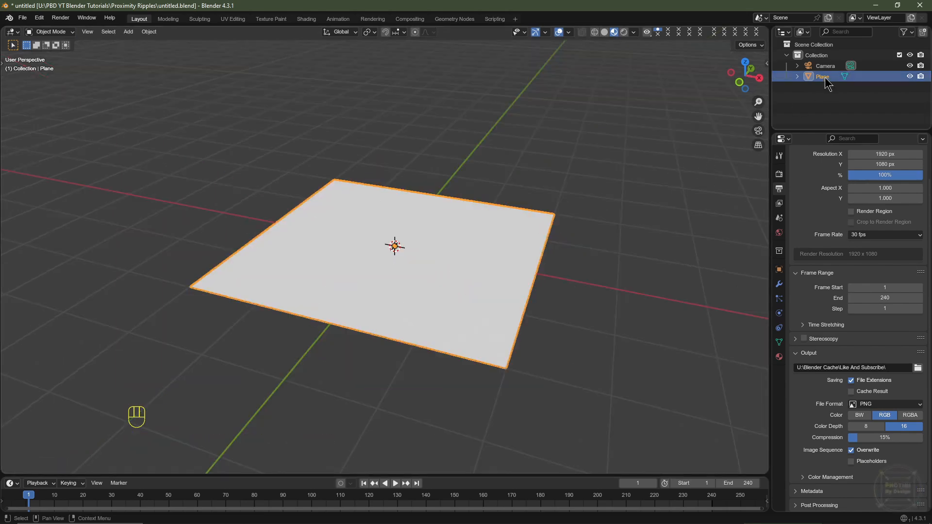
Step: Rename the plane object as Proximity Ripples
{"action": "double_click", "coordinate": [826, 77]}
{"action": "type", "text": "Proxim"}
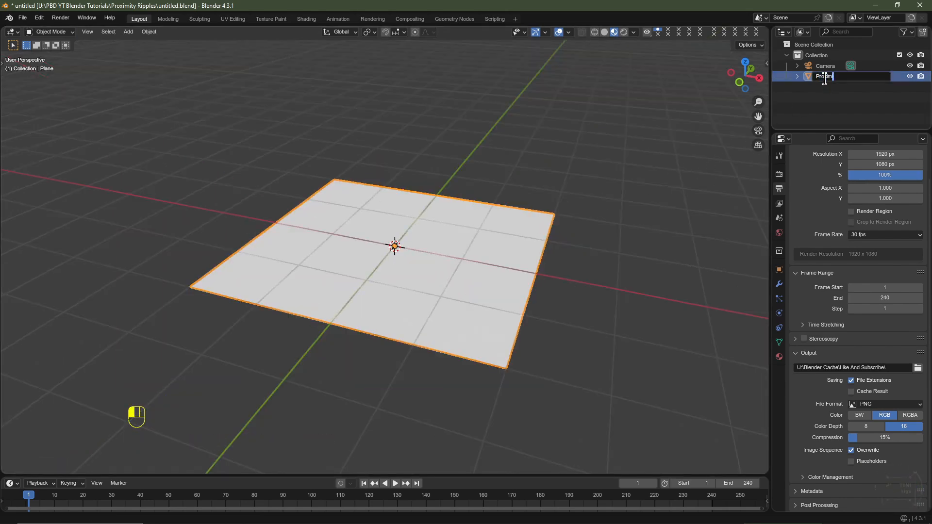
{"action": "type", "text": "ity Ripples"}
{"action": "key", "text": "Return"}
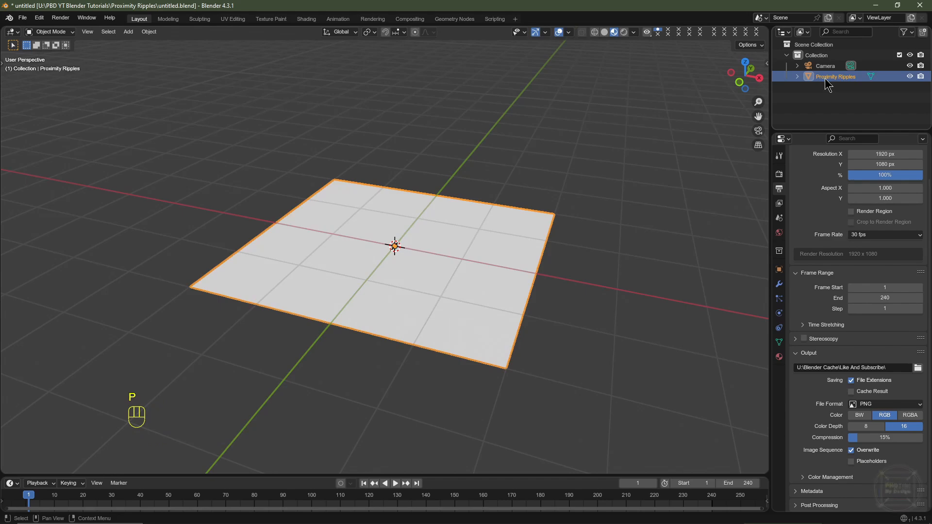
Step: Add a Monkey mesh at the centre of the plane
{"action": "key", "text": "shift+a"}
{"action": "mouse_move", "coordinate": [392, 261]}
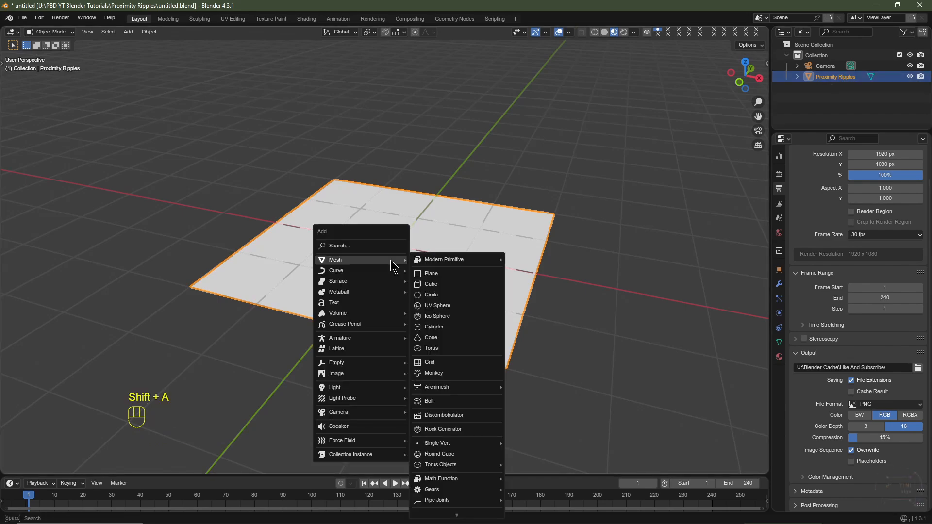
{"action": "left_click", "coordinate": [446, 372]}
{"action": "middle_click_drag", "start_coordinate": [446, 372], "coordinate": [472, 320]}
Step: Scale the Proximity Ripples plane's whole mesh by 2 in Edit Mode
{"action": "left_click", "coordinate": [472, 324]}
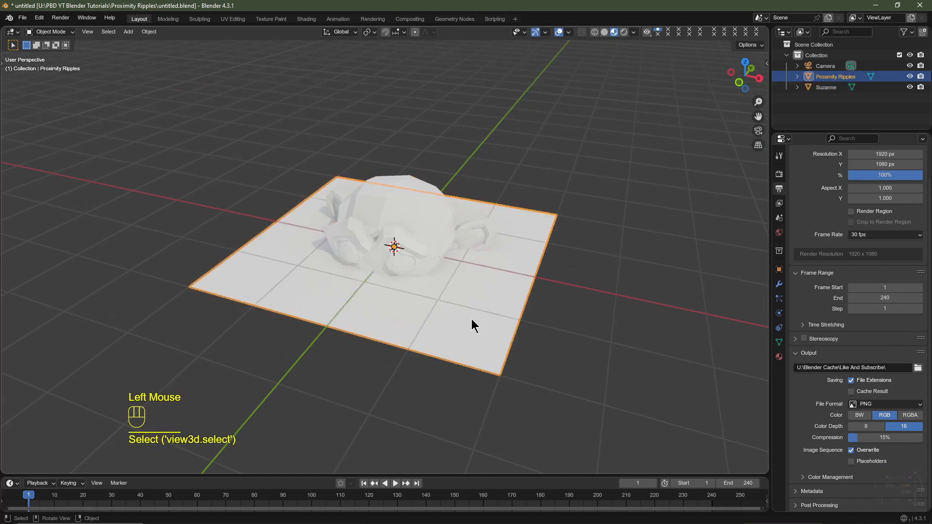
{"action": "key", "text": "Tab"}
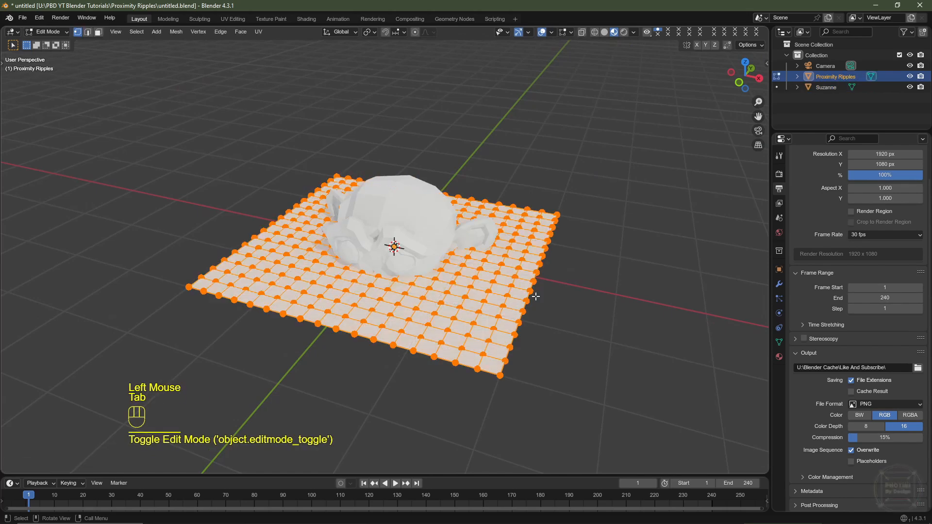
{"action": "key", "text": "s"}
{"action": "key", "text": "2"}
{"action": "key", "text": "Return"}
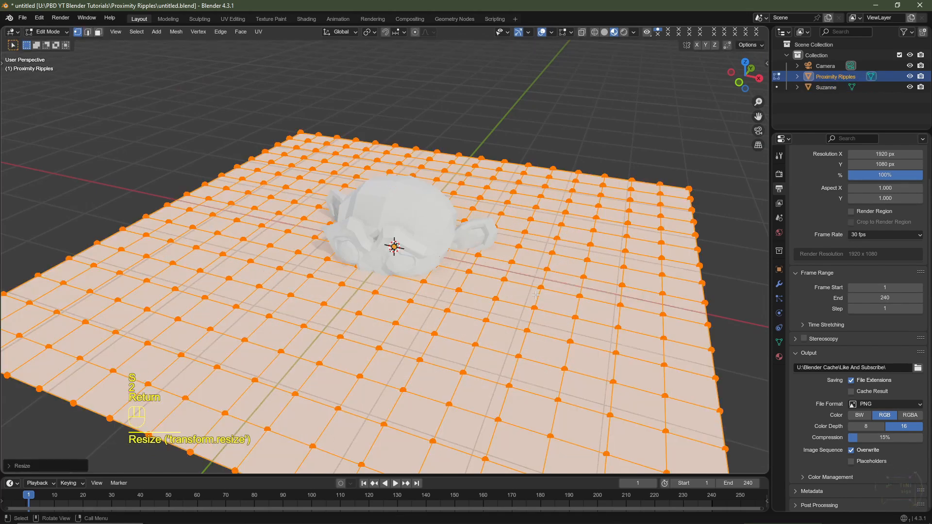
Step: Subdivide the plane's mesh with 2 cuts and return to Object Mode
{"action": "right_click", "coordinate": [530, 276]}
{"action": "left_click", "coordinate": [530, 268]}
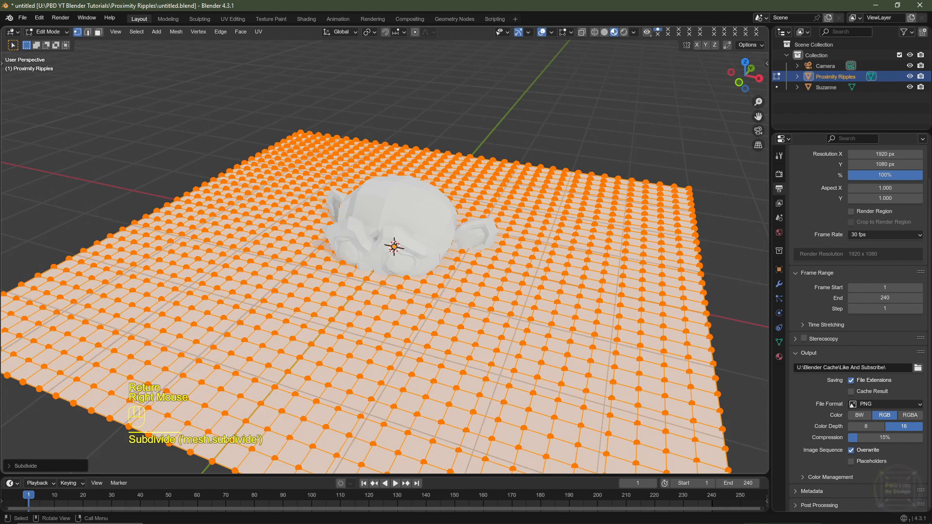
{"action": "left_click", "coordinate": [22, 466]}
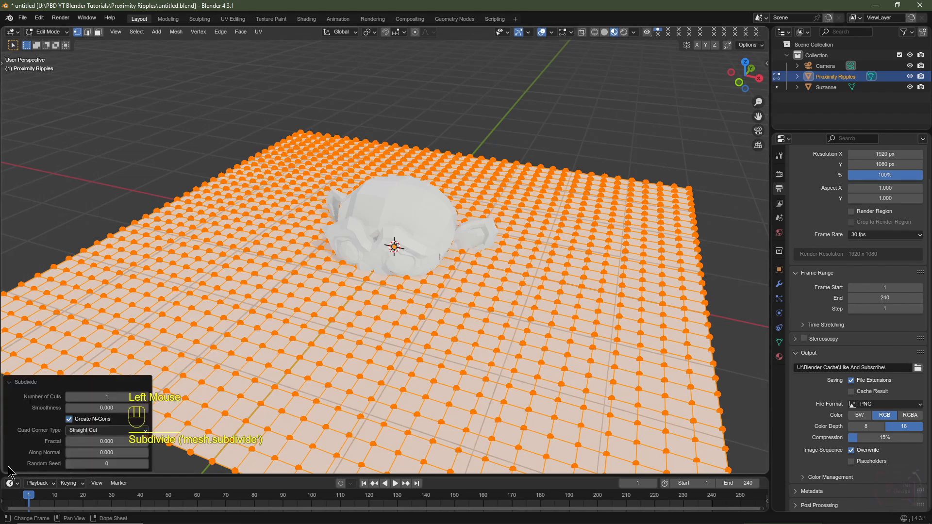
{"action": "left_click", "coordinate": [146, 397]}
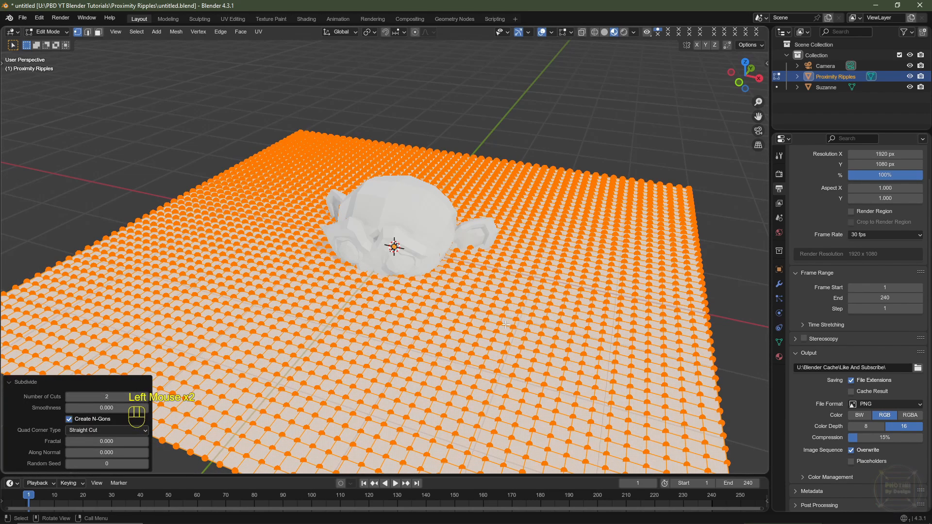
{"action": "key", "text": "Tab"}
Step: Move the monkey head 2 m along the X axis, keeping its height locked
{"action": "left_click", "coordinate": [429, 262]}
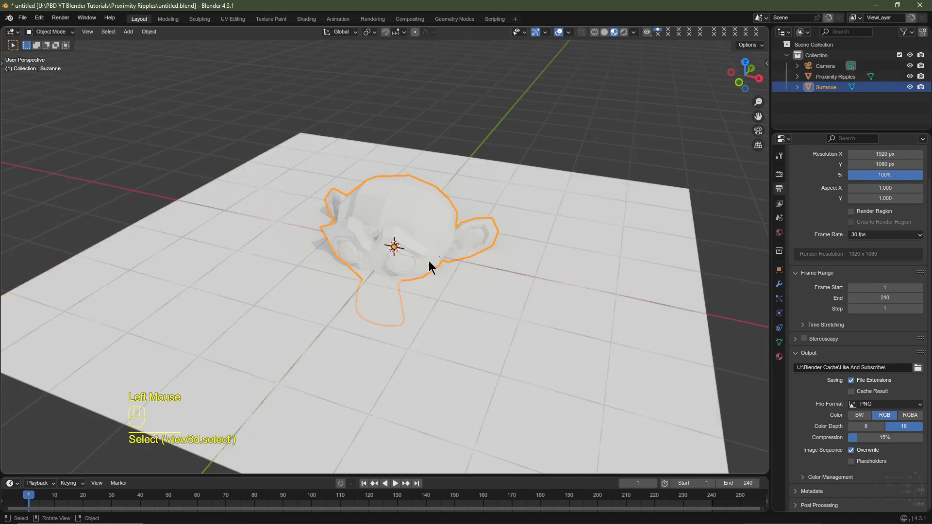
{"action": "middle_click_drag", "start_coordinate": [429, 263], "coordinate": [439, 292], "text": "ctrl"}
{"action": "key", "text": "g"}
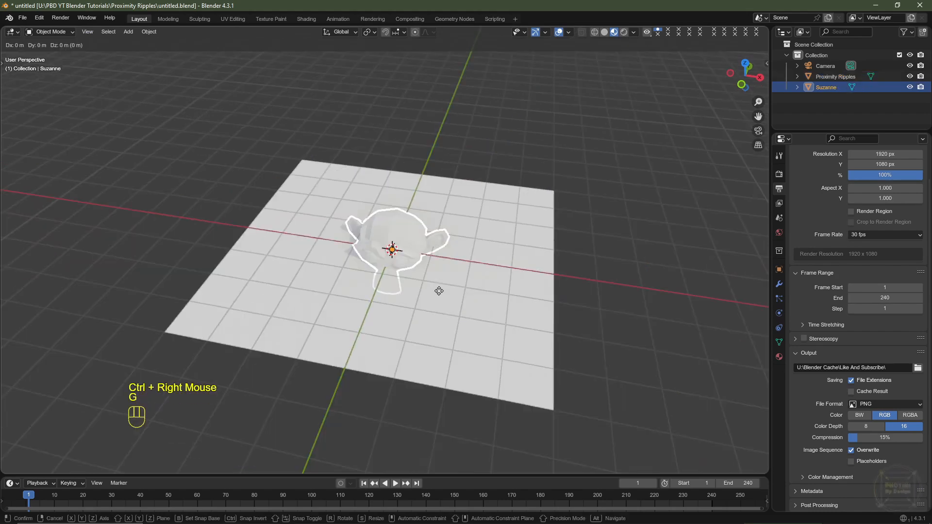
{"action": "key", "text": "shift+z"}
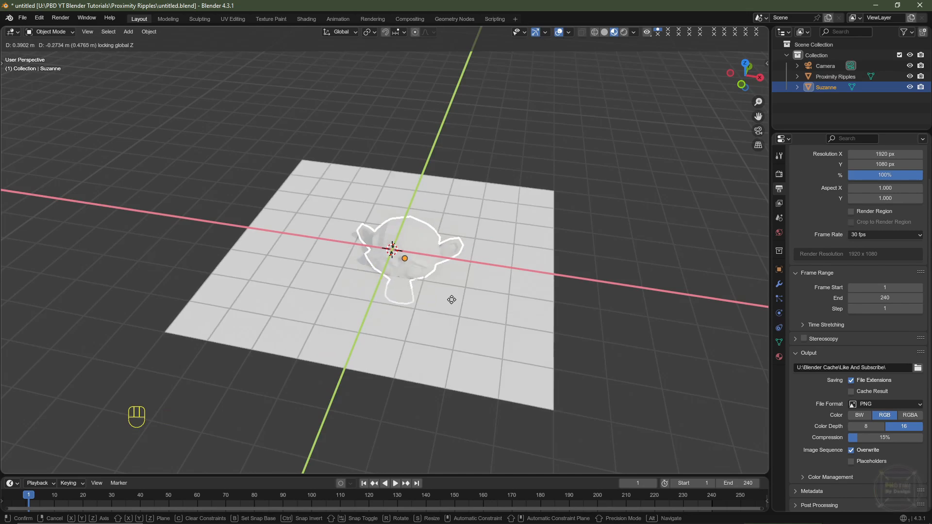
{"action": "key", "text": "ctrl"}
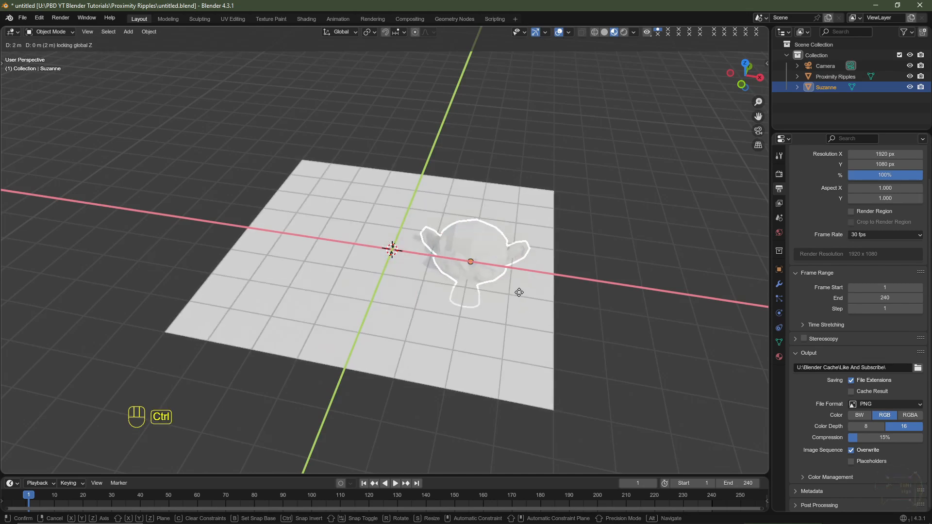
{"action": "left_click", "coordinate": [521, 293]}
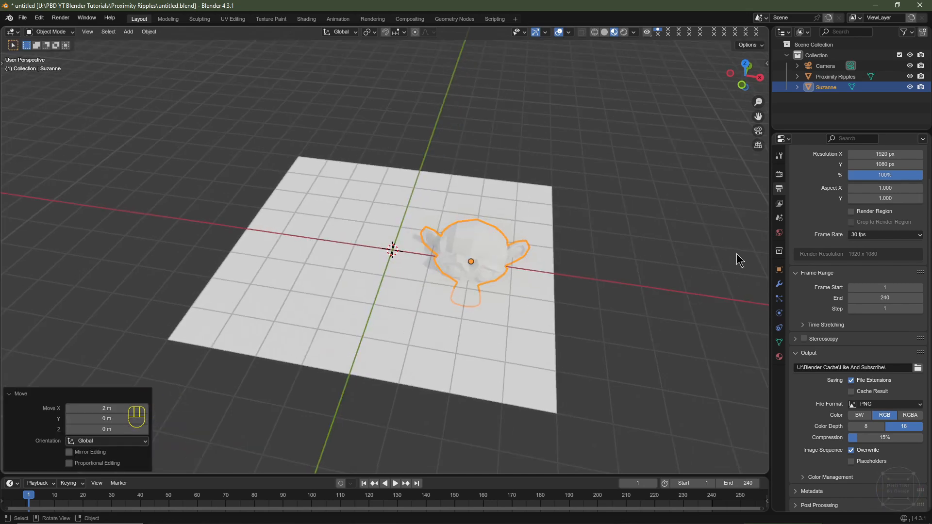
Step: Add a Subdivision Surface modifier to the monkey head and apply it
{"action": "left_click", "coordinate": [779, 284]}
{"action": "left_click", "coordinate": [816, 172]}
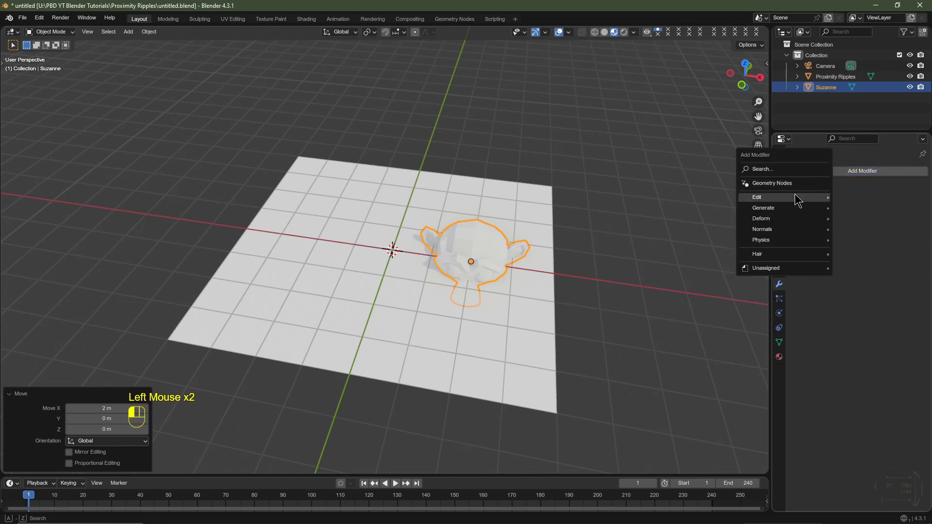
{"action": "mouse_move", "coordinate": [782, 209]}
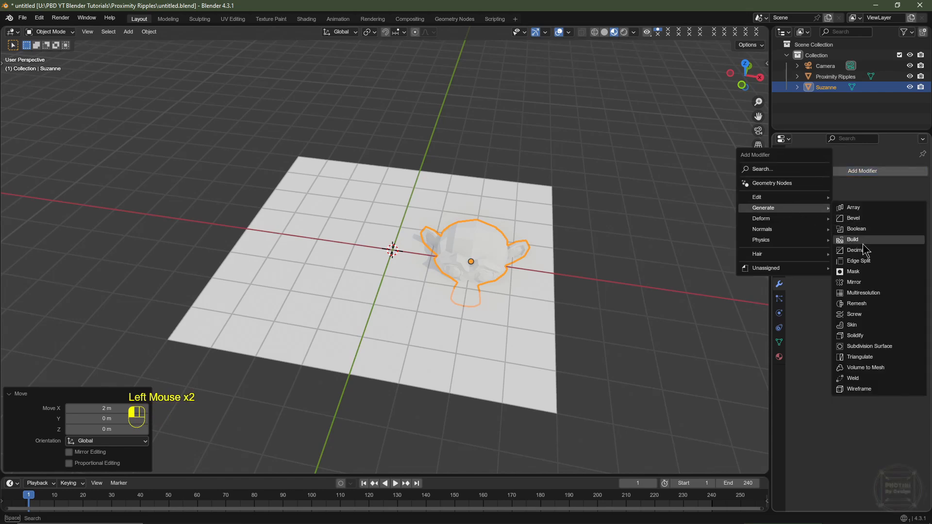
{"action": "left_click", "coordinate": [869, 346]}
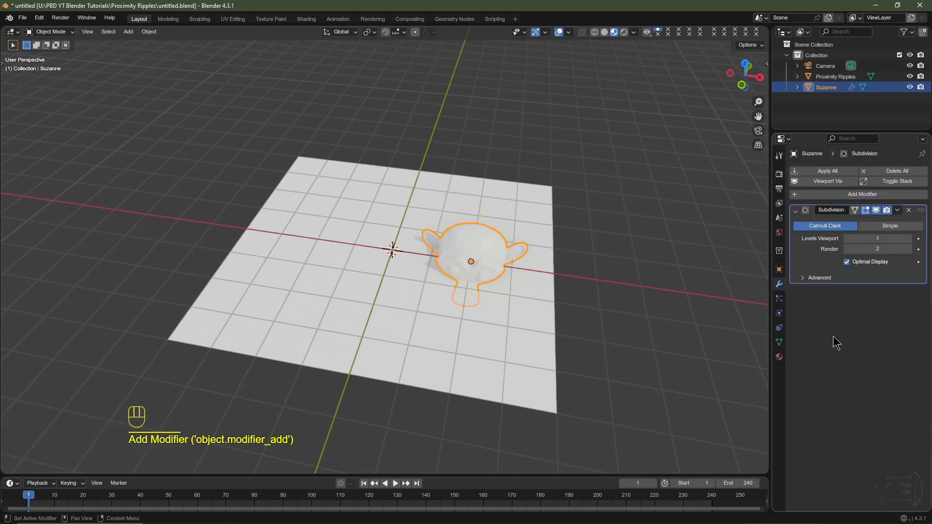
{"action": "left_click", "coordinate": [834, 173]}
Step: Set the monkey head to smooth shading
{"action": "scroll", "coordinate": [491, 264], "scroll_direction": "up", "scroll_amount": 5}
{"action": "right_click", "coordinate": [491, 265]}
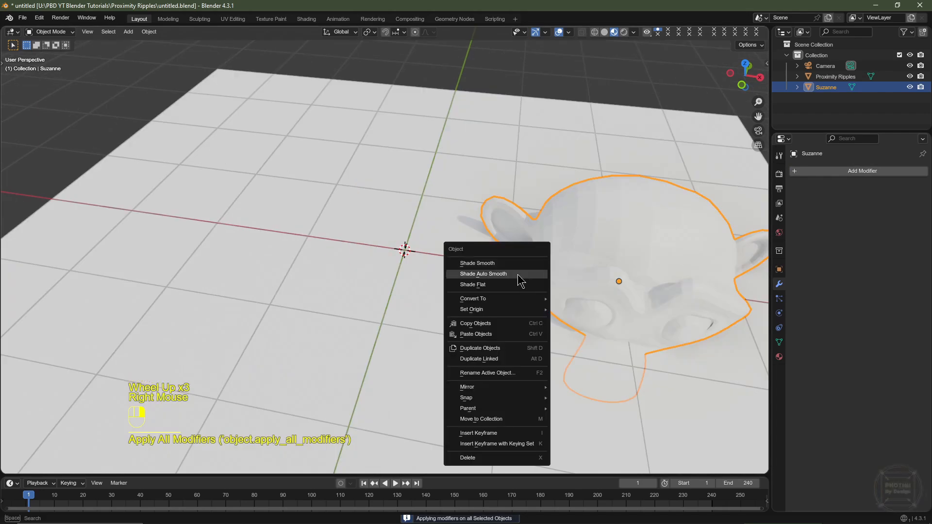
{"action": "left_click", "coordinate": [491, 268]}
{"action": "scroll", "coordinate": [337, 301], "scroll_direction": "down", "scroll_amount": 5}
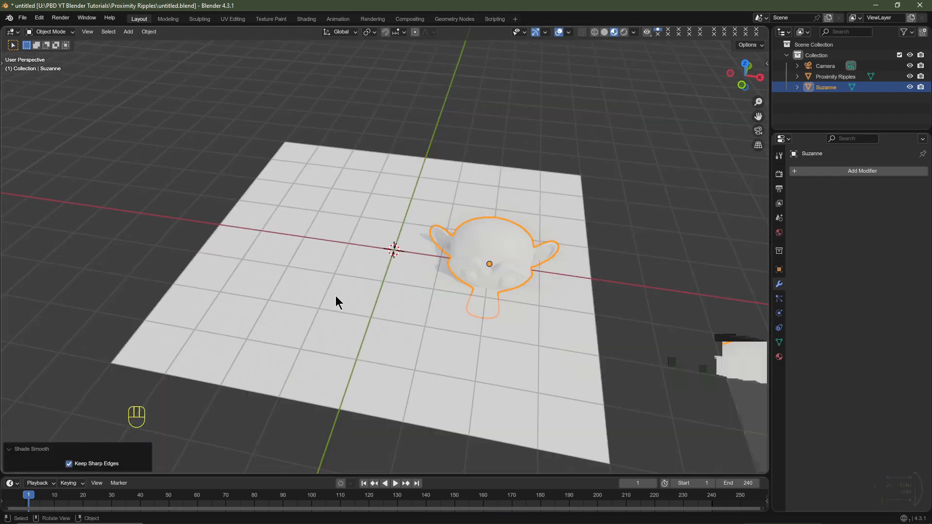
Step: Add a UV sphere at the centre of the scene
{"action": "key", "text": "shift+a"}
{"action": "mouse_move", "coordinate": [337, 297]}
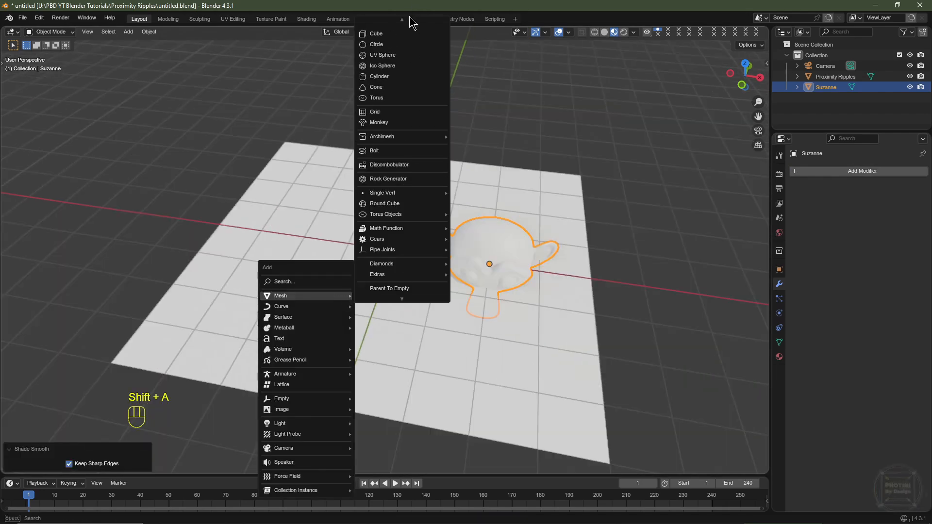
{"action": "left_click", "coordinate": [384, 62]}
Step: Move the sphere -2 m along the X axis and shade it smooth
{"action": "key", "text": "g"}
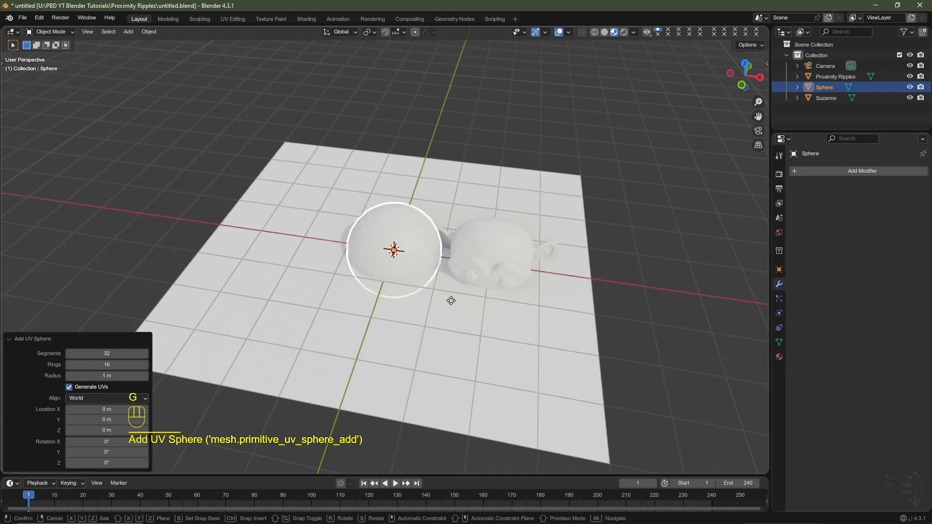
{"action": "key", "text": "x"}
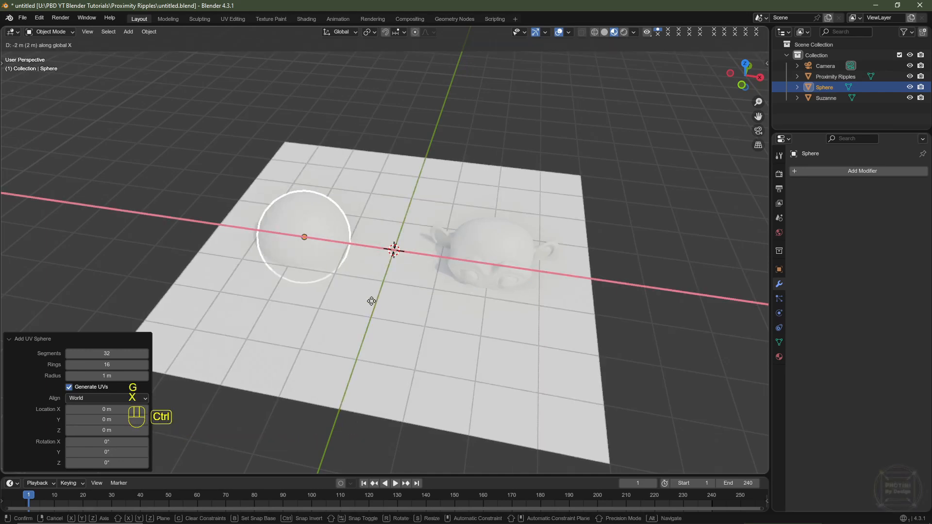
{"action": "left_click", "coordinate": [372, 301], "text": "ctrl"}
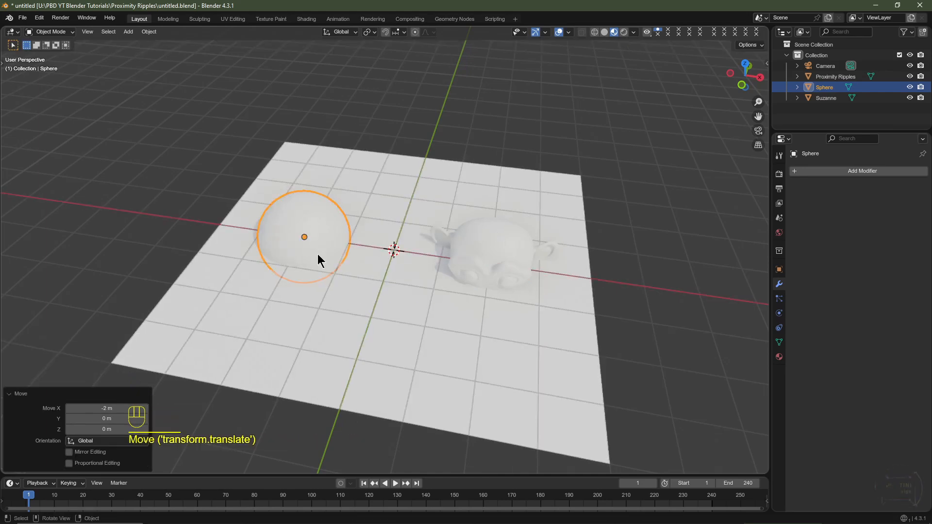
{"action": "right_click", "coordinate": [349, 273]}
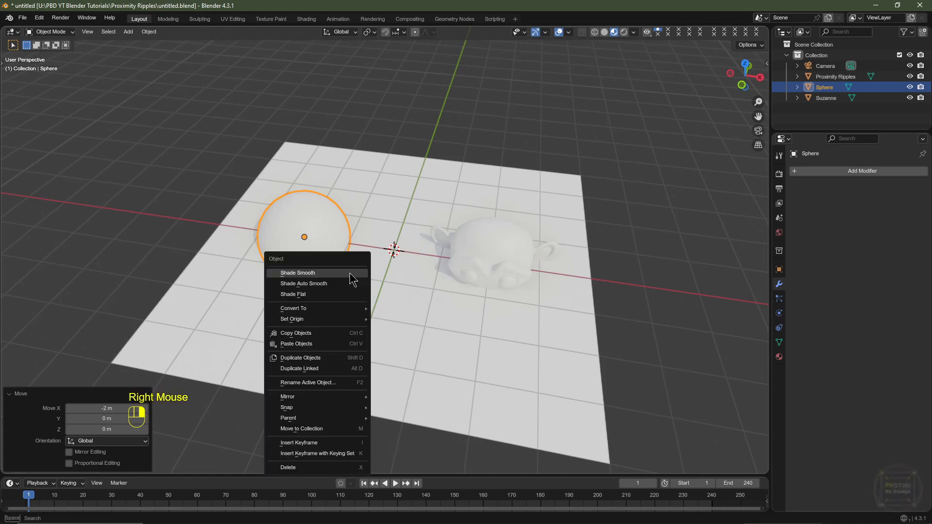
{"action": "left_click", "coordinate": [353, 281]}
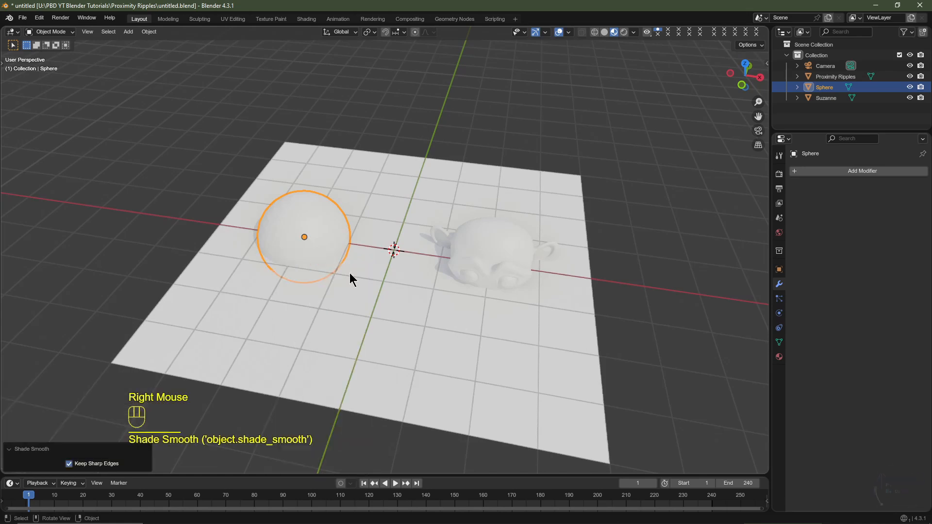
Step: Move the sphere and the monkey head into a new collection named Proximity Objects
{"action": "left_click", "coordinate": [491, 241], "text": "shift"}
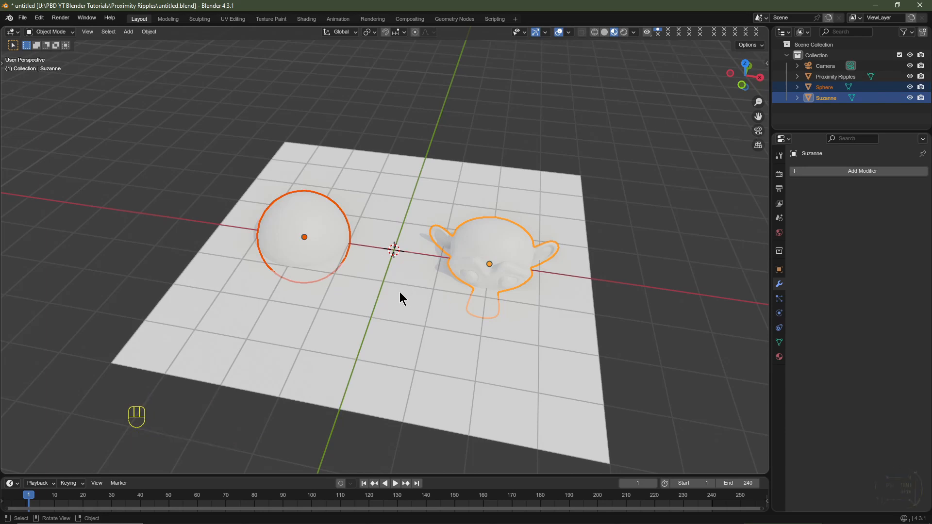
{"action": "key", "text": "m"}
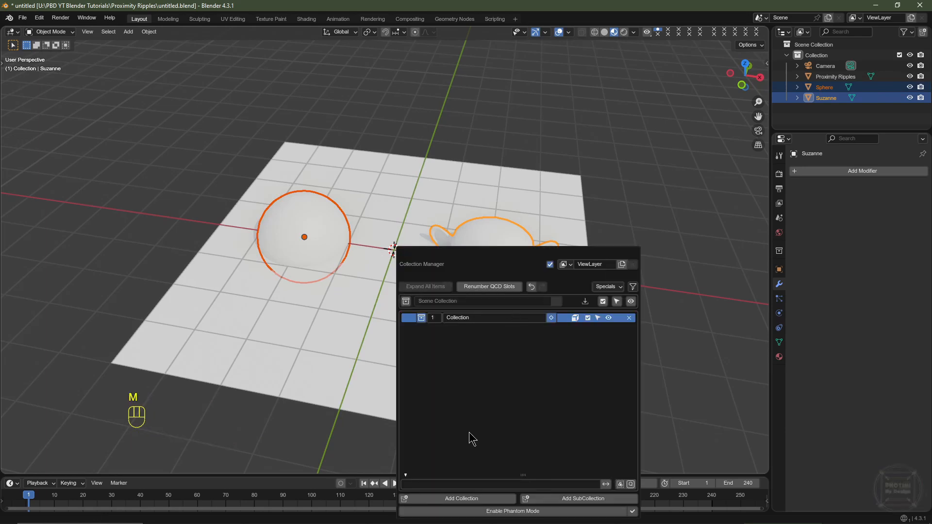
{"action": "left_click", "coordinate": [461, 498]}
{"action": "double_click", "coordinate": [496, 329]}
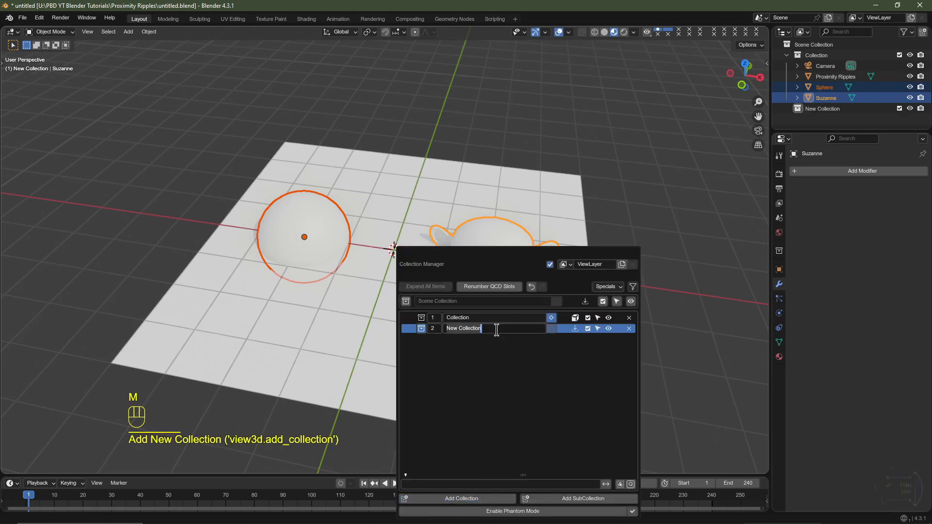
{"action": "type", "text": "Proximity Objects"}
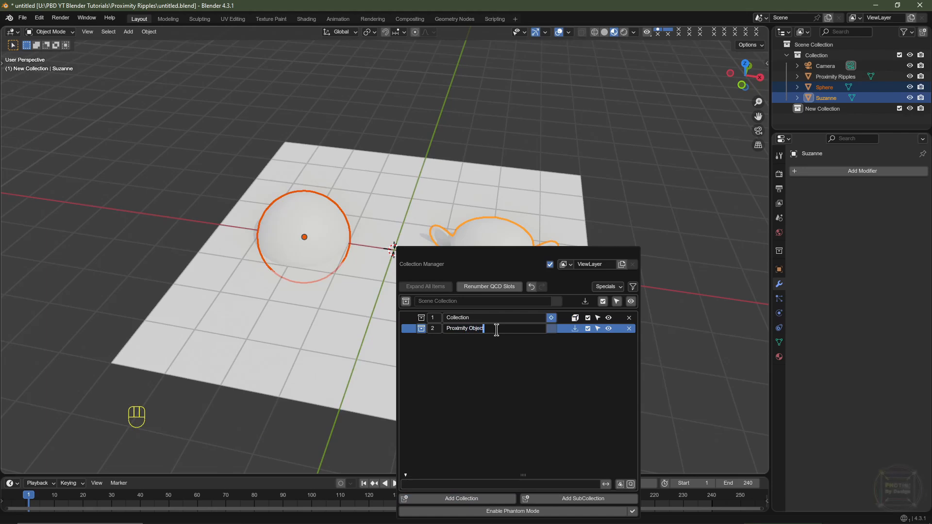
{"action": "left_click", "coordinate": [575, 329]}
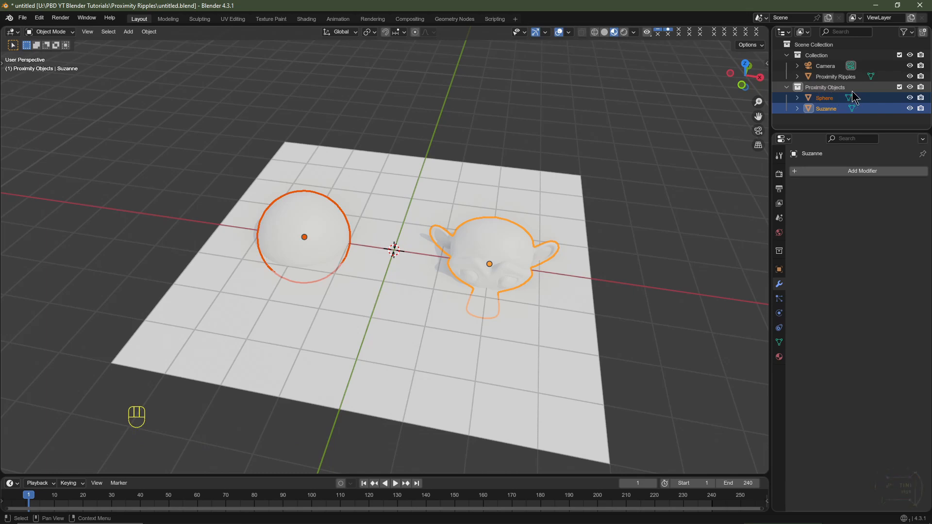
Step: Select the Proximity Ripples plane, split the 3D viewport into two stacked areas and turn the lower one into a Shader Editor
{"action": "left_click", "coordinate": [397, 333]}
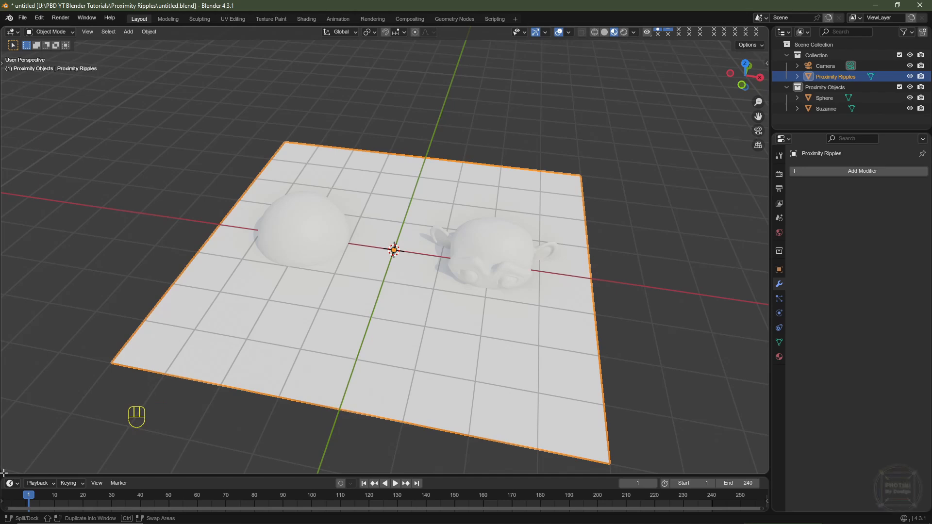
{"action": "left_click_drag", "start_coordinate": [4, 472], "coordinate": [26, 275]}
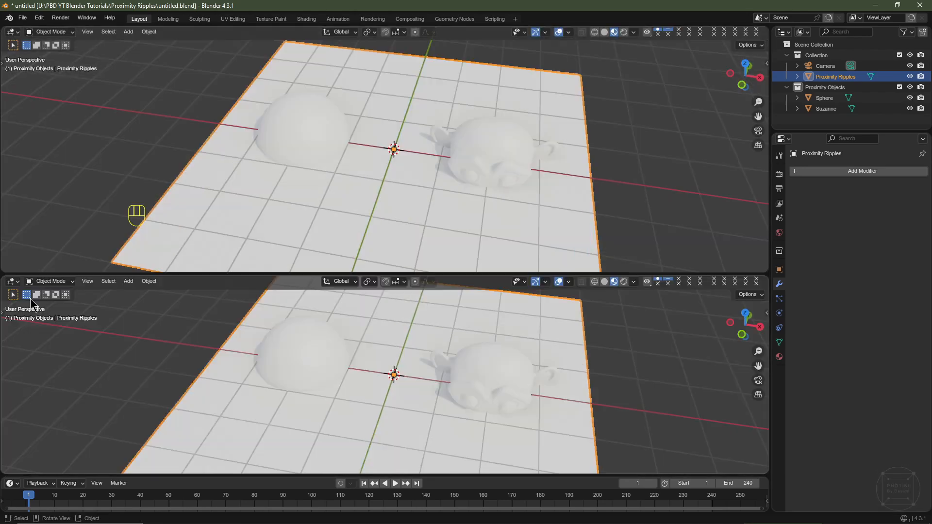
{"action": "left_click", "coordinate": [13, 281]}
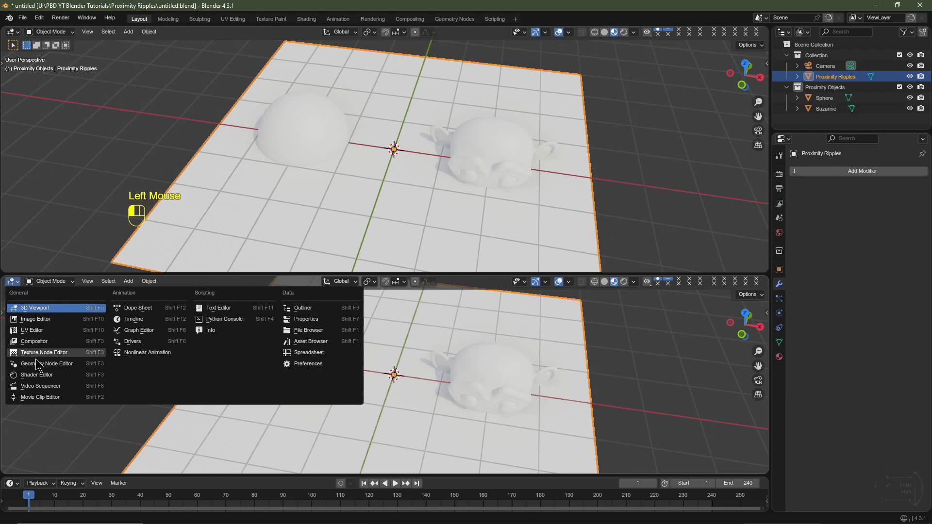
{"action": "left_click", "coordinate": [36, 375]}
Step: Create a new material for the plane and name it Proximity Ripples
{"action": "left_click", "coordinate": [398, 286]}
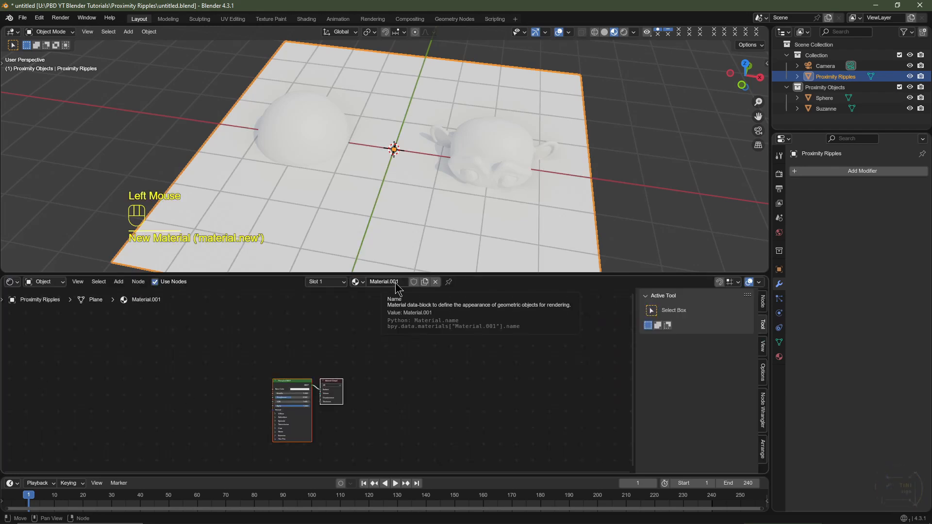
{"action": "left_click", "coordinate": [396, 283]}
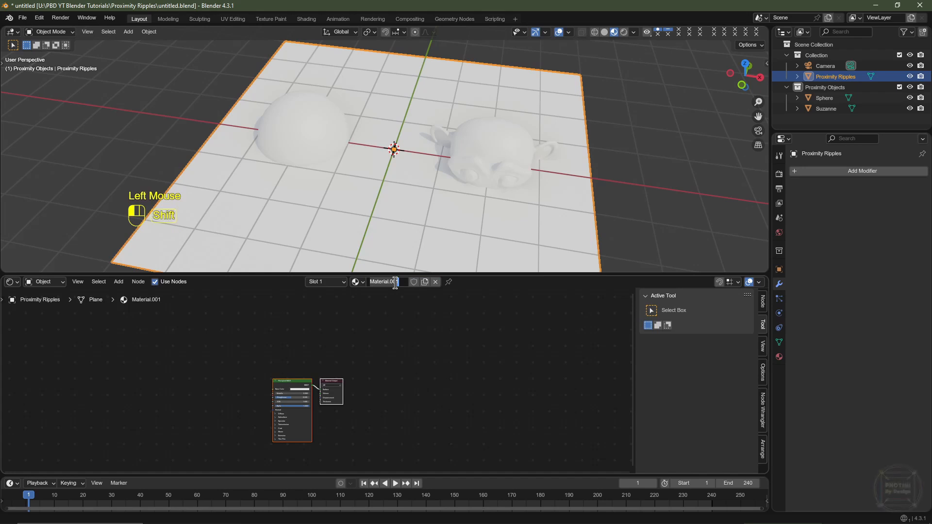
{"action": "type", "text": "Proximity Ripples"}
{"action": "key", "text": "Return"}
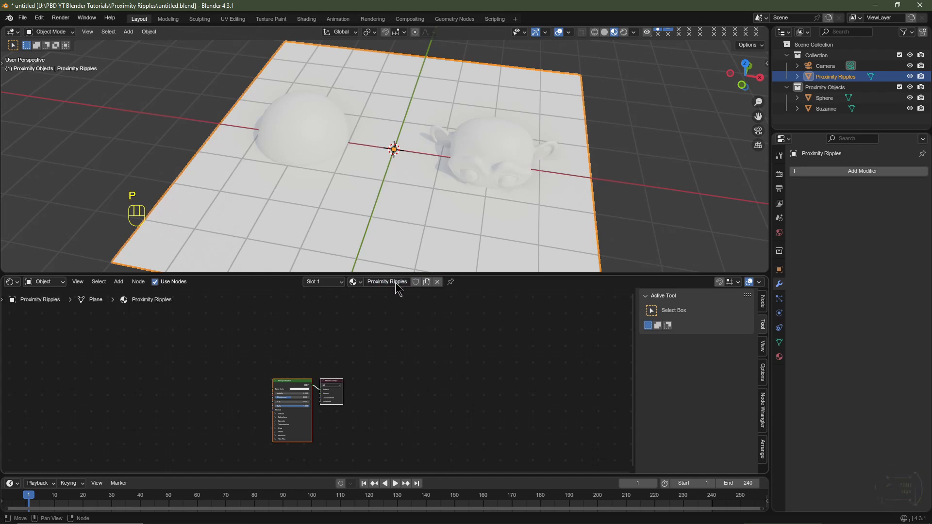
Step: Hide the Shader Editor's sidebar and delete the Principled BSDF node, keeping only the Material Output
{"action": "key", "text": "n"}
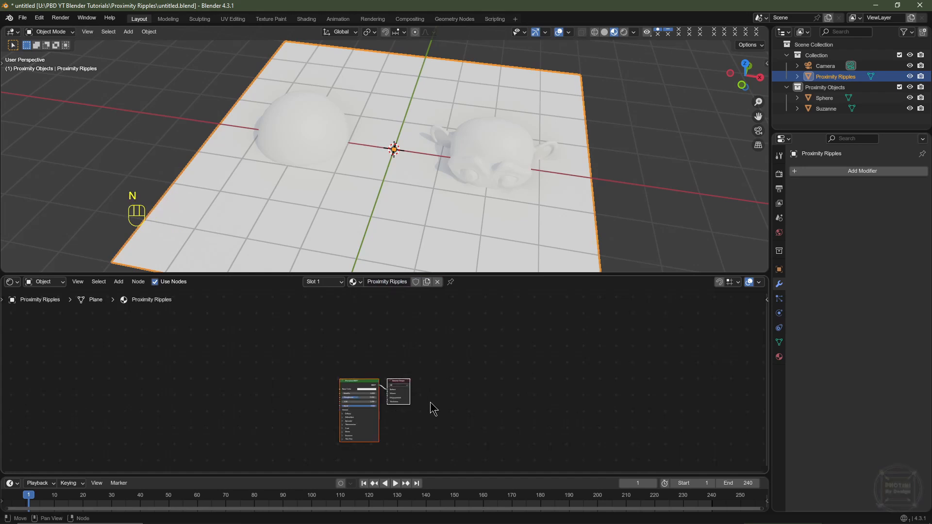
{"action": "scroll", "coordinate": [430, 413], "scroll_direction": "up", "scroll_amount": 2}
{"action": "middle_click_drag", "start_coordinate": [427, 426], "coordinate": [569, 379]}
{"action": "left_click", "coordinate": [491, 339], "text": "shift"}
{"action": "left_click", "coordinate": [491, 339]}
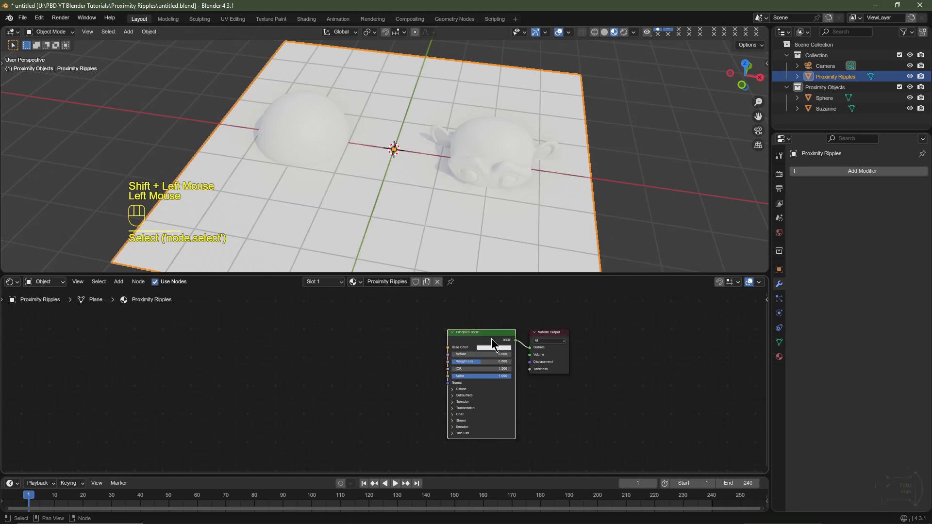
{"action": "key", "text": "Delete"}
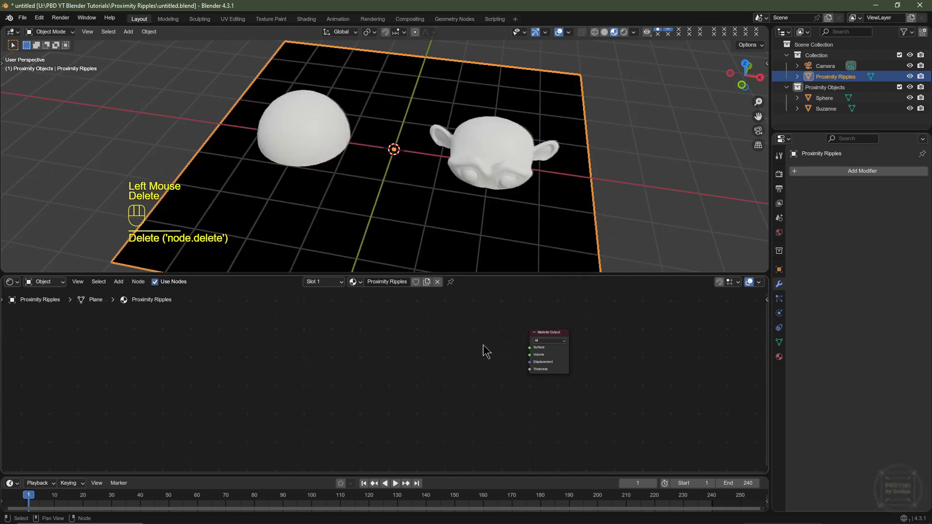
Step: Add a black color attribute named Color to the plane's mesh, with Vertex domain and Color data type
{"action": "left_click", "coordinate": [780, 343]}
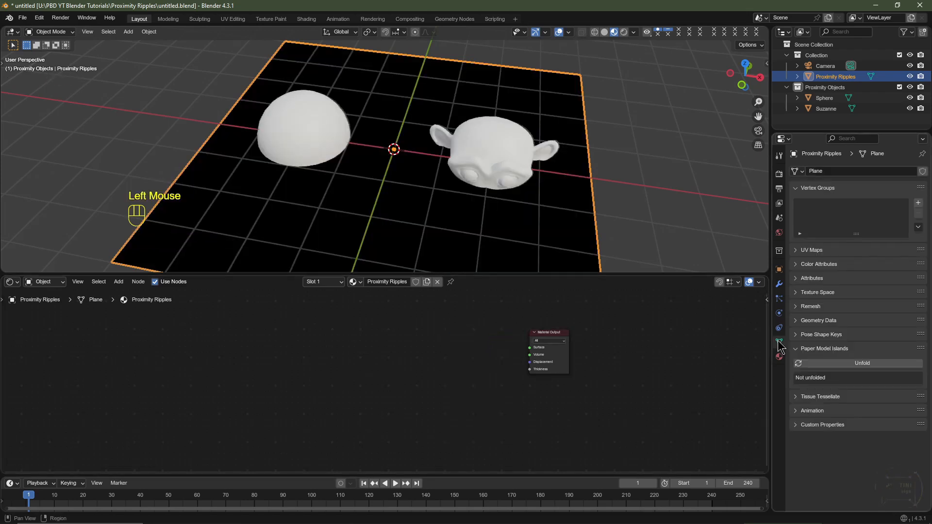
{"action": "left_click", "coordinate": [807, 265]}
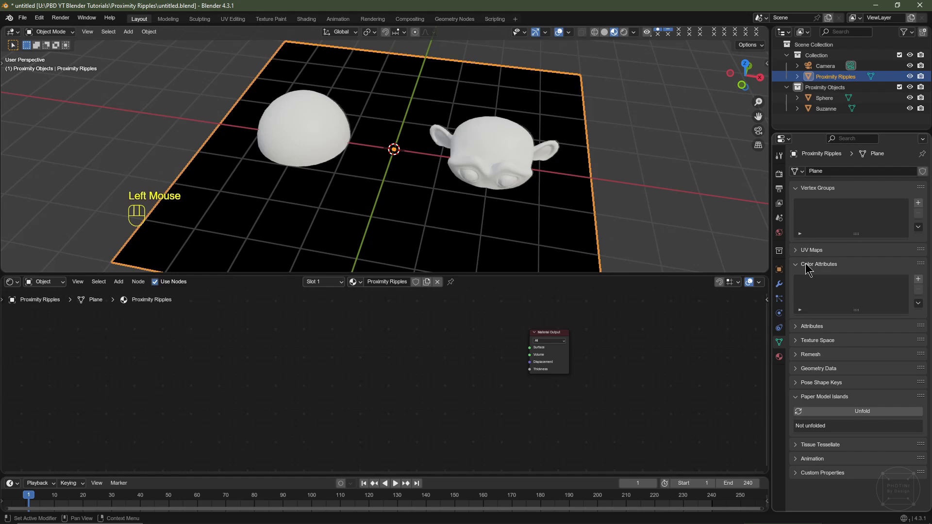
{"action": "left_click", "coordinate": [919, 281]}
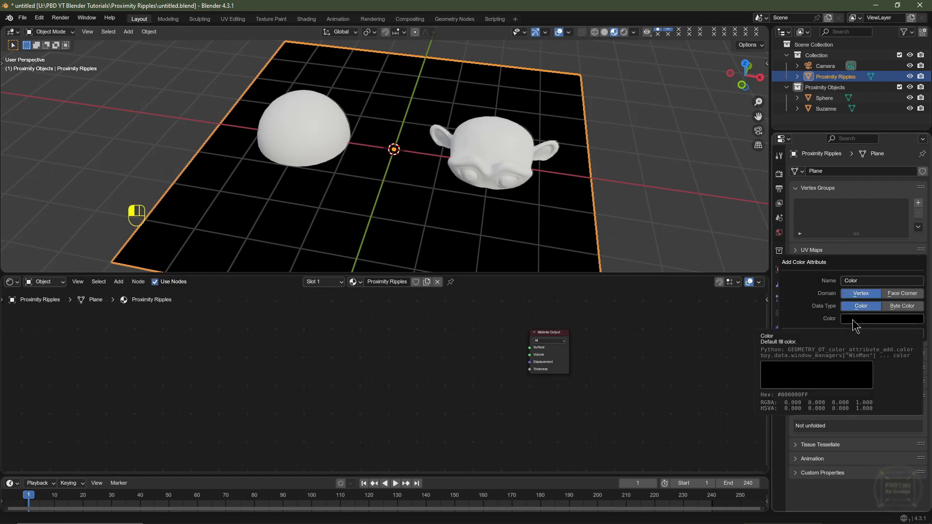
{"action": "left_click", "coordinate": [805, 334]}
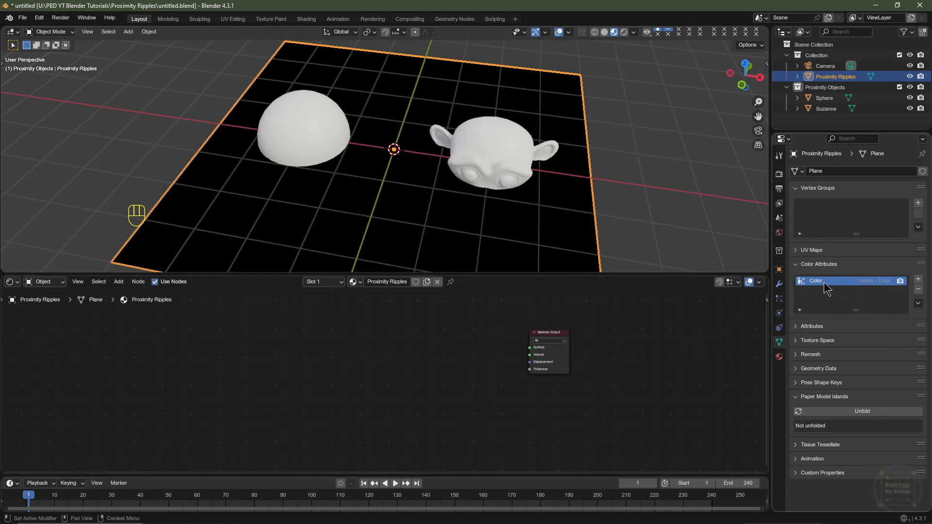
Step: Add a Color Attribute node to the plane's material, placed well before the Material Output
{"action": "left_click", "coordinate": [258, 387]}
{"action": "key", "text": "shift+a"}
{"action": "mouse_move", "coordinate": [256, 377]}
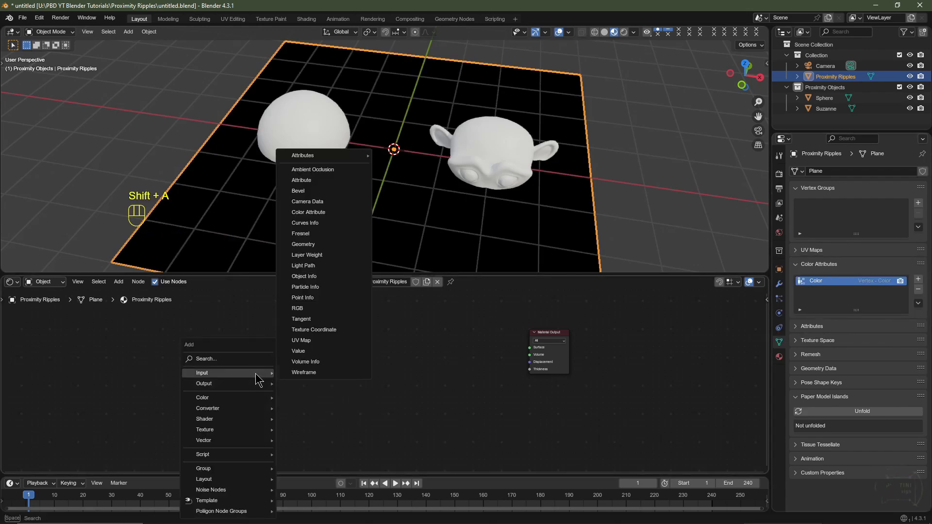
{"action": "left_click", "coordinate": [310, 213]}
{"action": "left_click", "coordinate": [241, 371]}
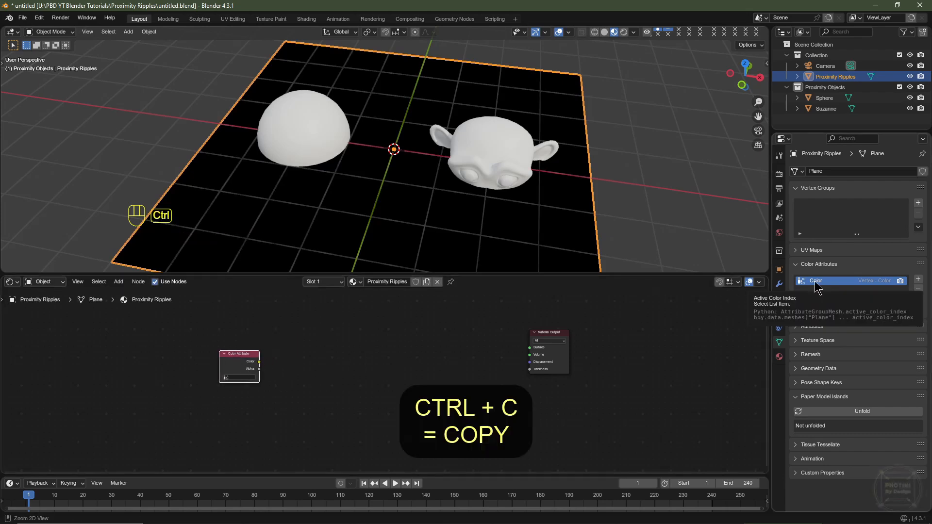
Step: Assign the Color attribute to the Color Attribute node and link its Color output to the Material Output's Surface
{"action": "key", "text": "ctrl+c"}
{"action": "scroll", "coordinate": [245, 387], "scroll_direction": "up", "scroll_amount": 2}
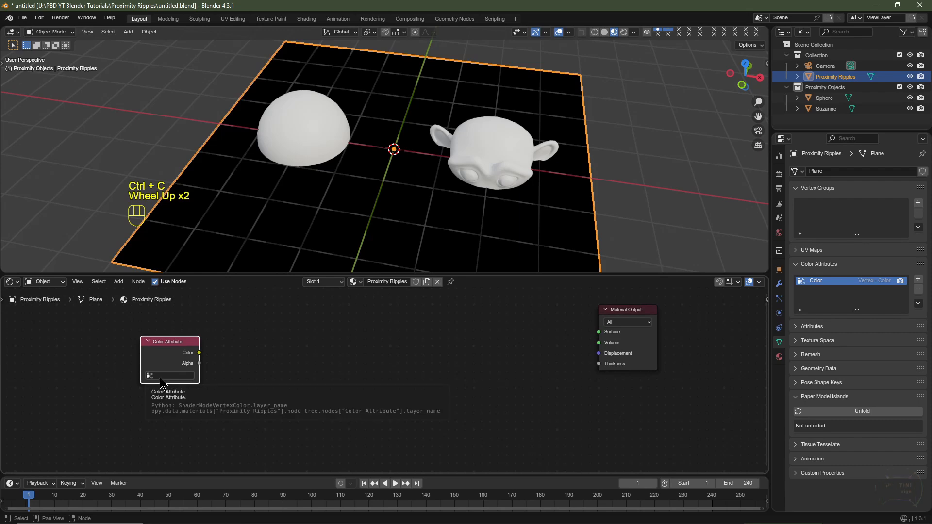
{"action": "key", "text": "ctrl+v"}
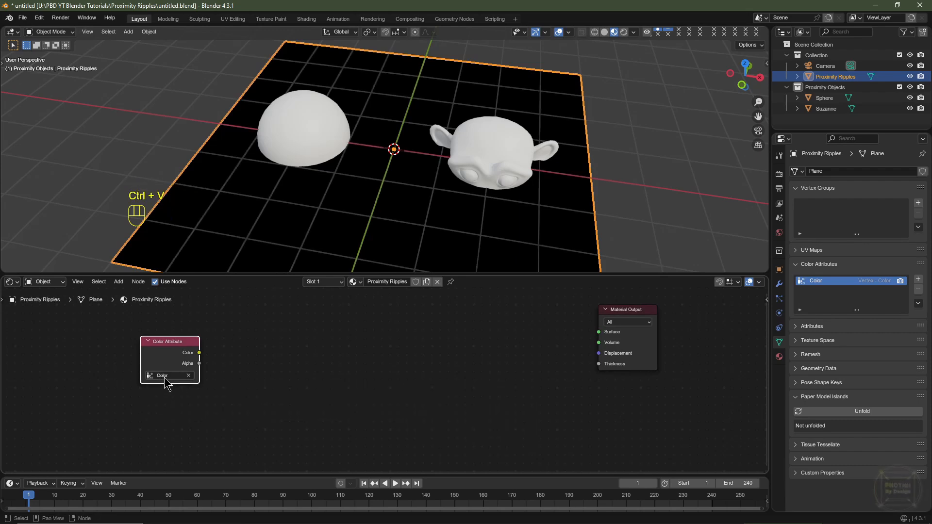
{"action": "left_click", "coordinate": [200, 353]}
{"action": "mouse_move", "coordinate": [200, 354]}
{"action": "left_mouse_down"}
{"action": "mouse_move", "coordinate": [568, 342]}
{"action": "mouse_move", "coordinate": [599, 333]}
{"action": "left_mouse_up"}
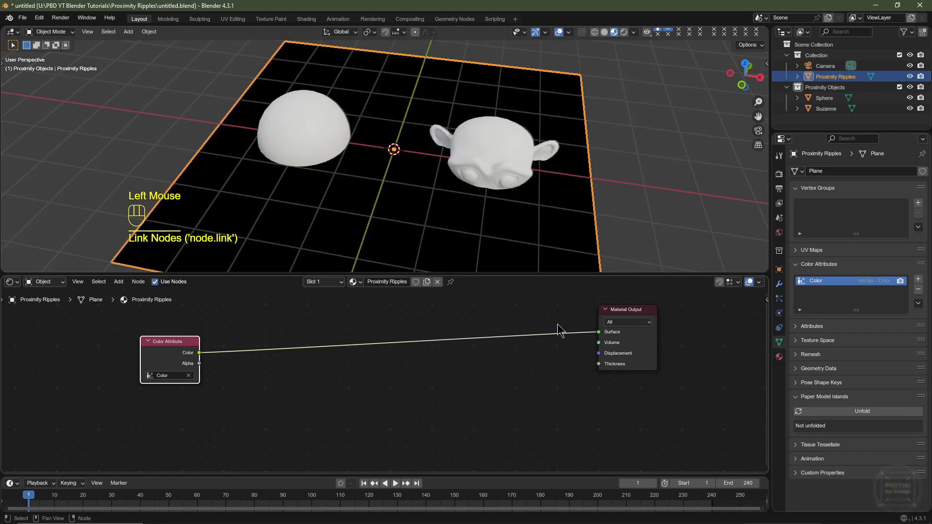
Step: Switch the Shader Editor area to the Geometry Node Editor and create a new node tree named Proximity Ripples
{"action": "left_click", "coordinate": [11, 282]}
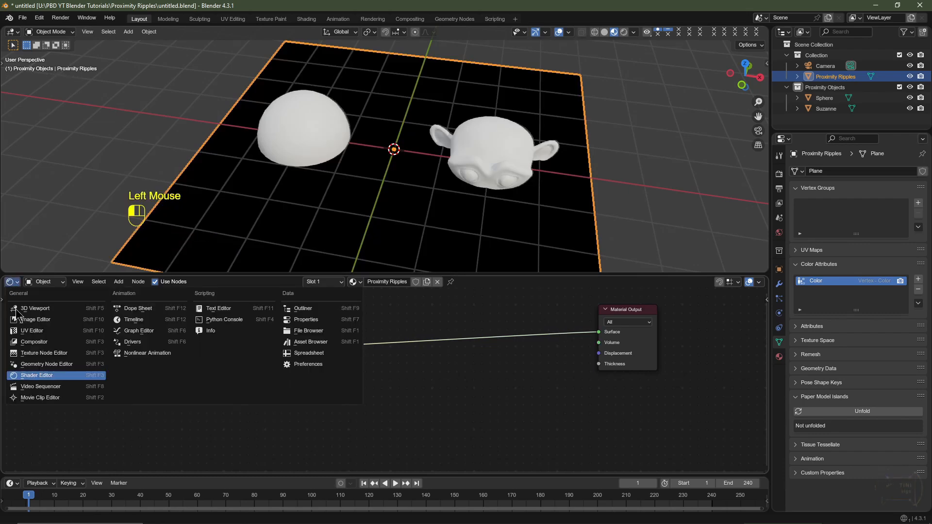
{"action": "left_click", "coordinate": [37, 365]}
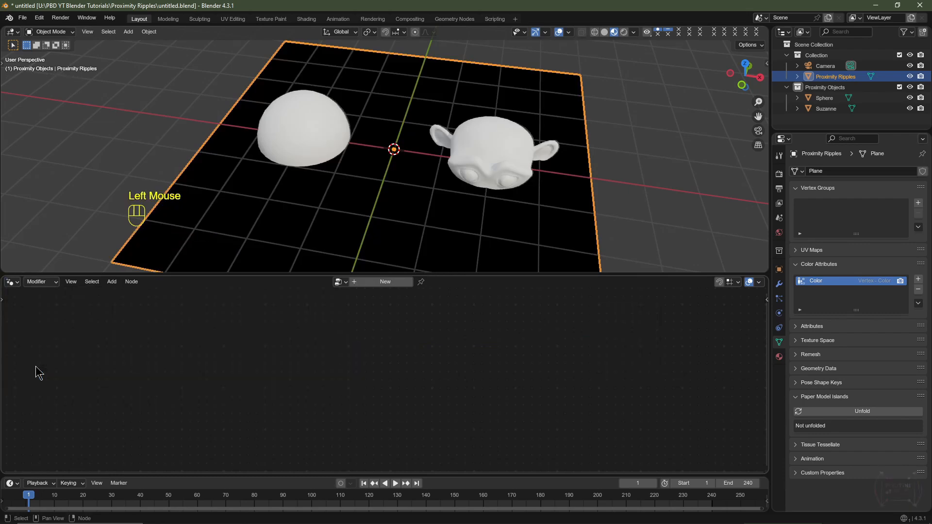
{"action": "left_click", "coordinate": [381, 281]}
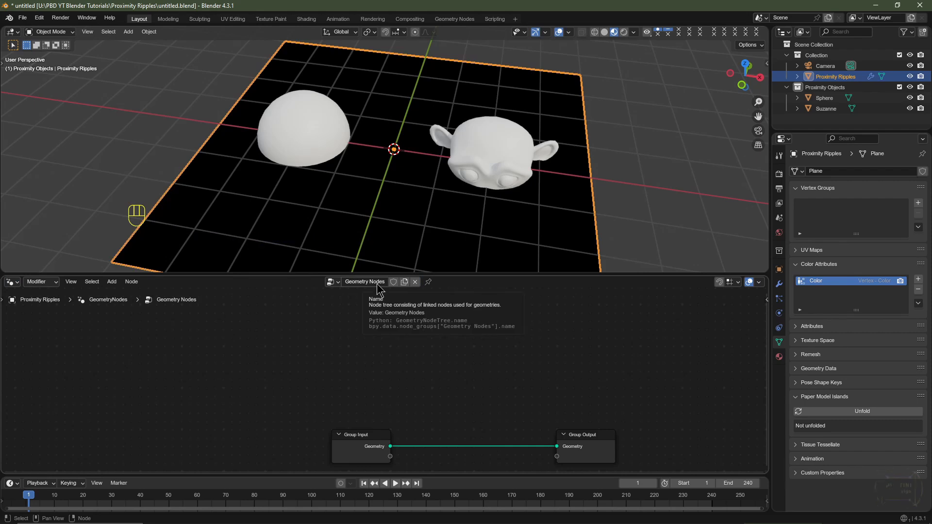
{"action": "left_click", "coordinate": [378, 282]}
{"action": "type", "text": "Proximity Ripples"}
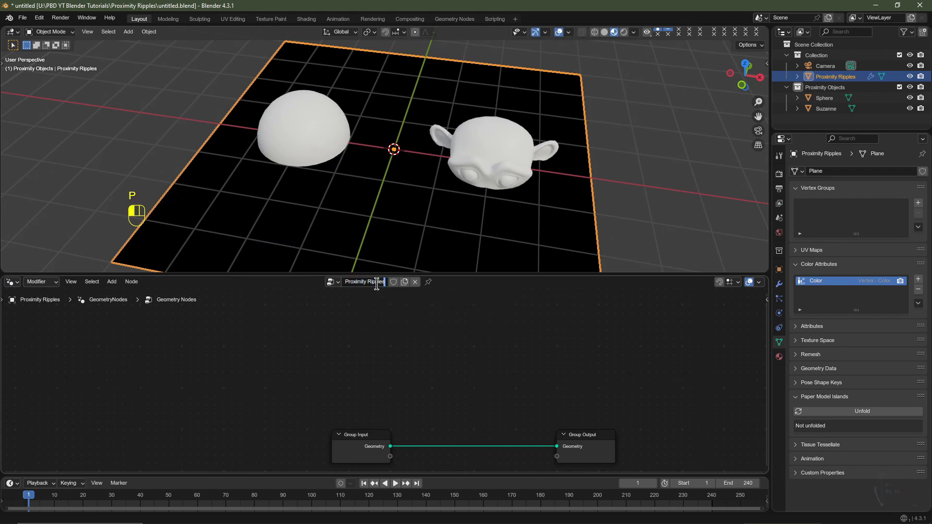
{"action": "key", "text": "Return"}
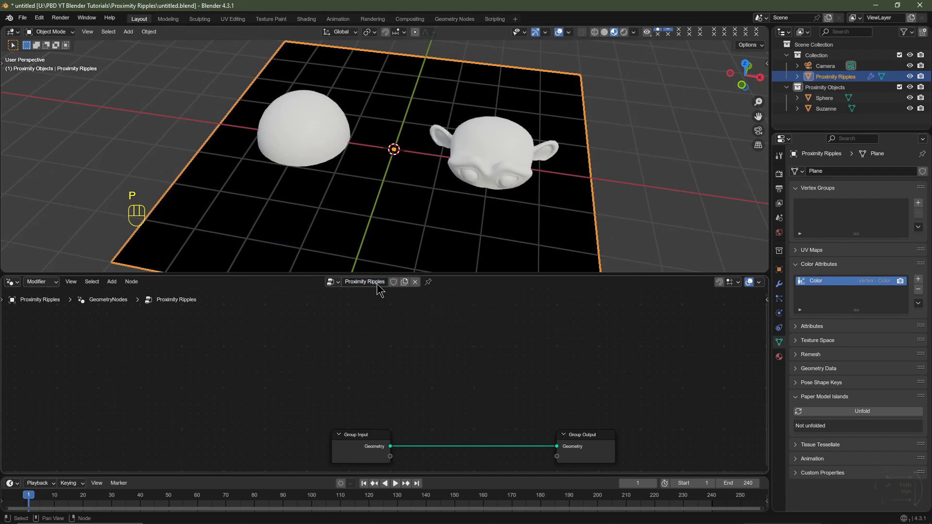
Step: Move the Group Input node farther from the Group Output and add a Geometry Proximity node below their link
{"action": "scroll", "coordinate": [443, 423], "scroll_direction": "up", "scroll_amount": 3}
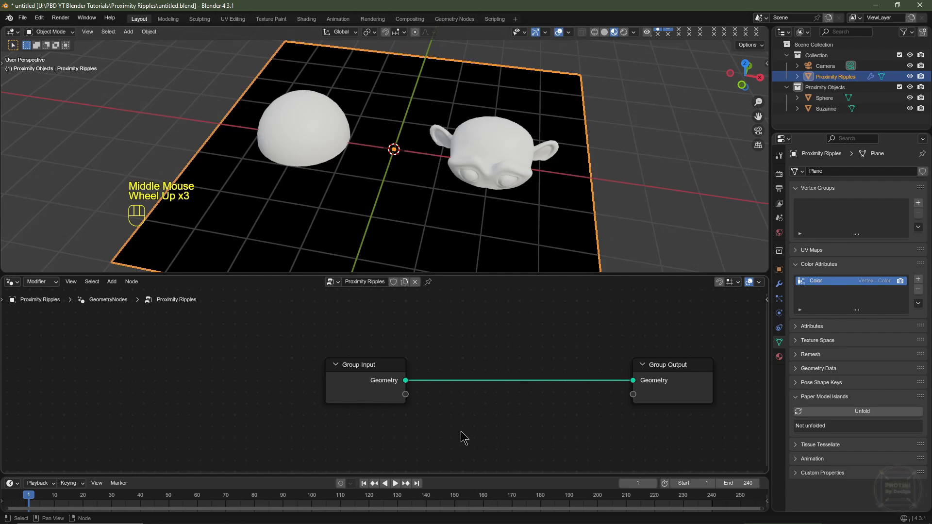
{"action": "left_click", "coordinate": [456, 429]}
{"action": "left_click_drag", "start_coordinate": [367, 383], "coordinate": [61, 381]}
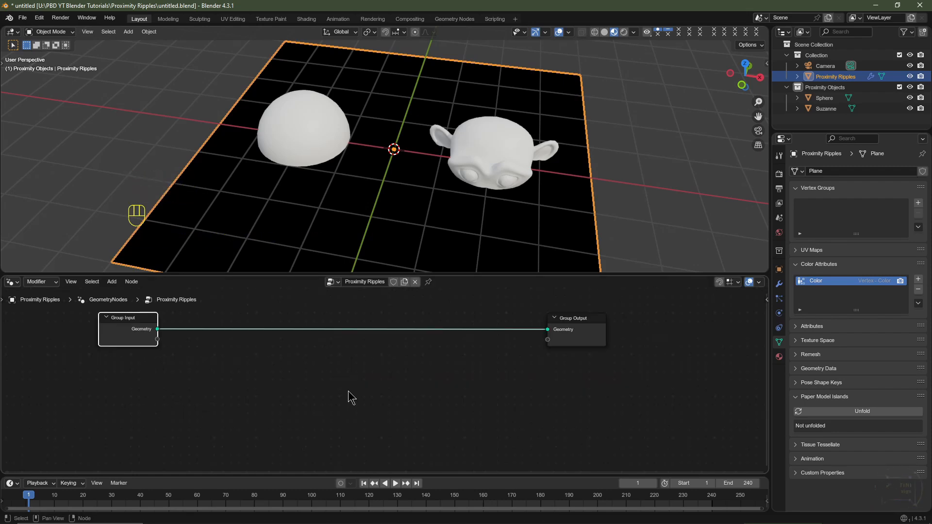
{"action": "key", "text": "shift+a"}
{"action": "mouse_move", "coordinate": [332, 321]}
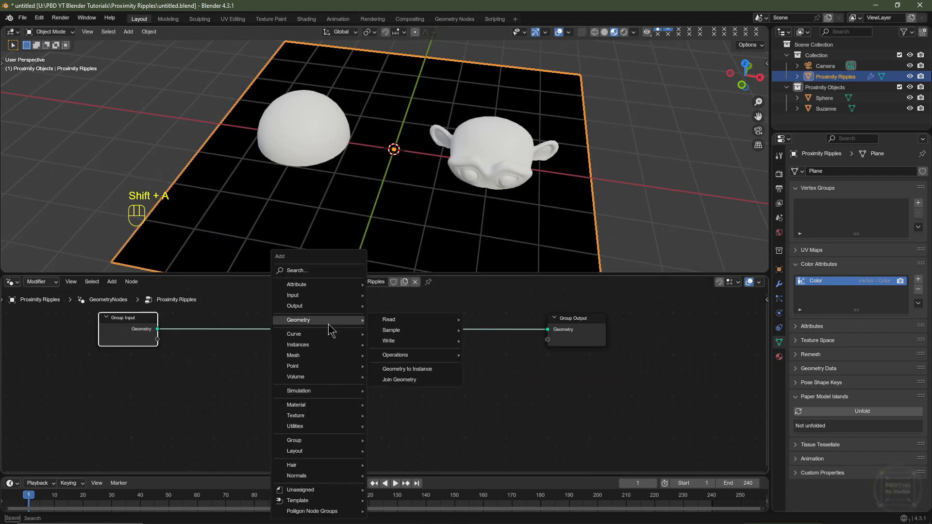
{"action": "mouse_move", "coordinate": [392, 335]}
{"action": "left_click", "coordinate": [485, 330]}
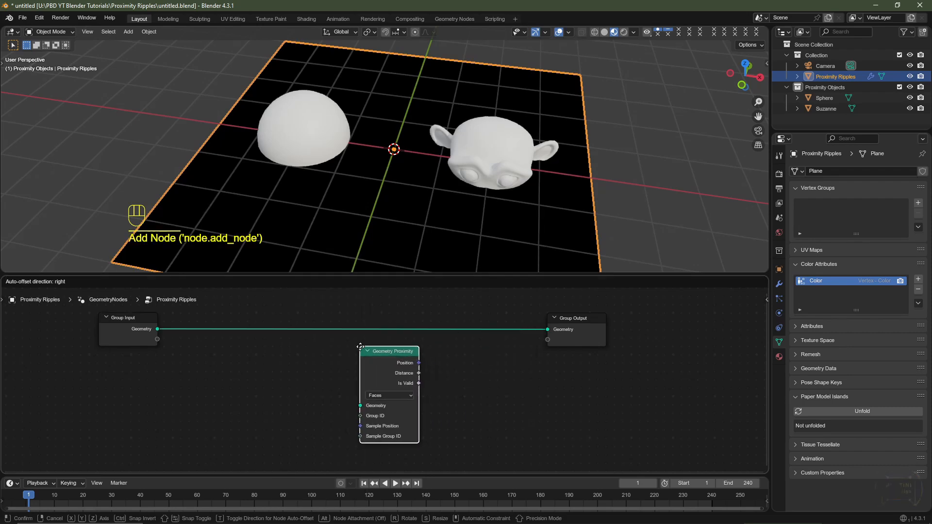
{"action": "left_click", "coordinate": [355, 347]}
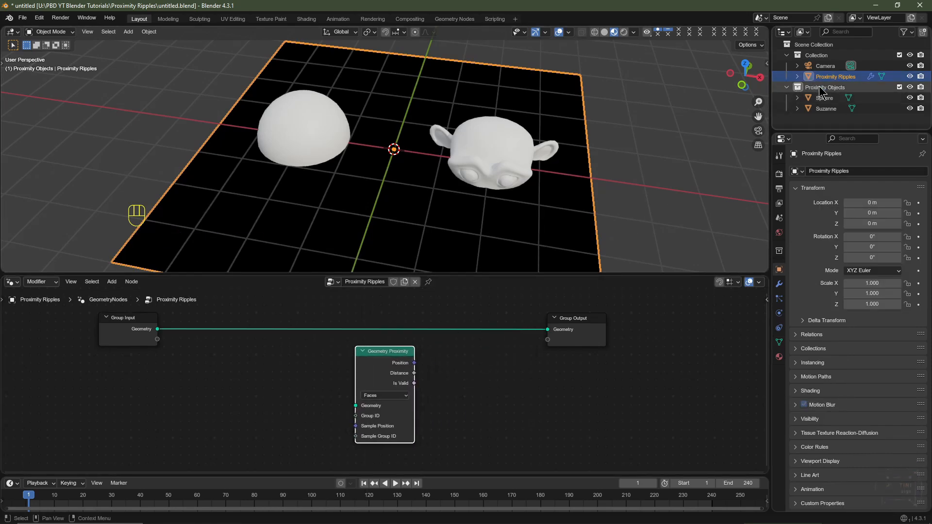
Step: Add the Proximity Objects collection as a Collection Info node, set it to Relative and link its Instances to Geometry Proximity's Geometry
{"action": "left_click_drag", "start_coordinate": [820, 91], "coordinate": [245, 401]}
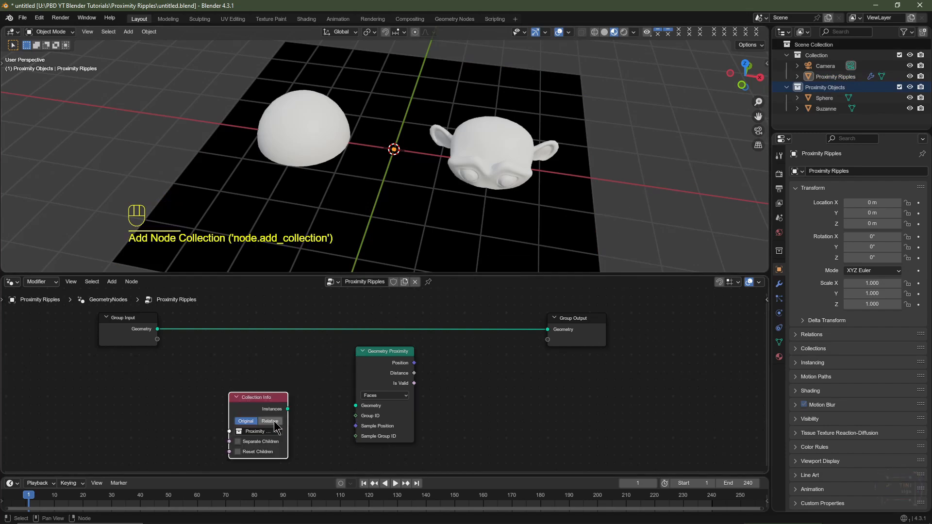
{"action": "left_click", "coordinate": [270, 422]}
{"action": "scroll", "coordinate": [347, 415], "scroll_direction": "up", "scroll_amount": 1}
{"action": "key", "text": "ctrl+z"}
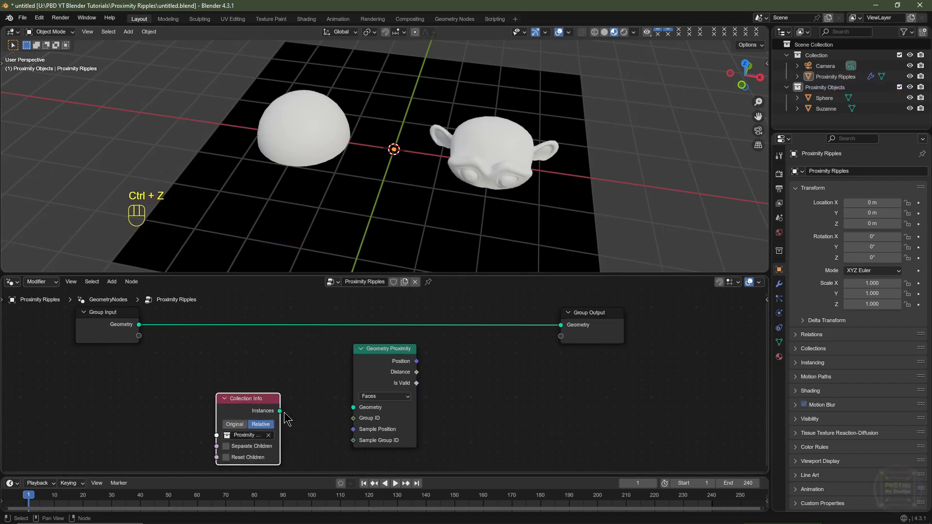
{"action": "left_click_drag", "start_coordinate": [280, 412], "coordinate": [353, 408]}
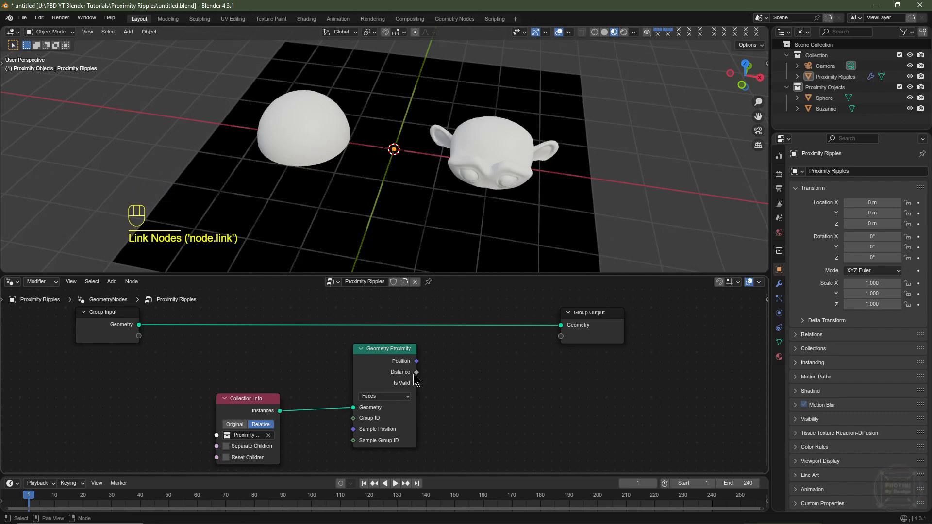
Step: Link Geometry Proximity's Distance to a new Group Output socket and set that socket's type to Color
{"action": "left_click_drag", "start_coordinate": [416, 372], "coordinate": [564, 340]}
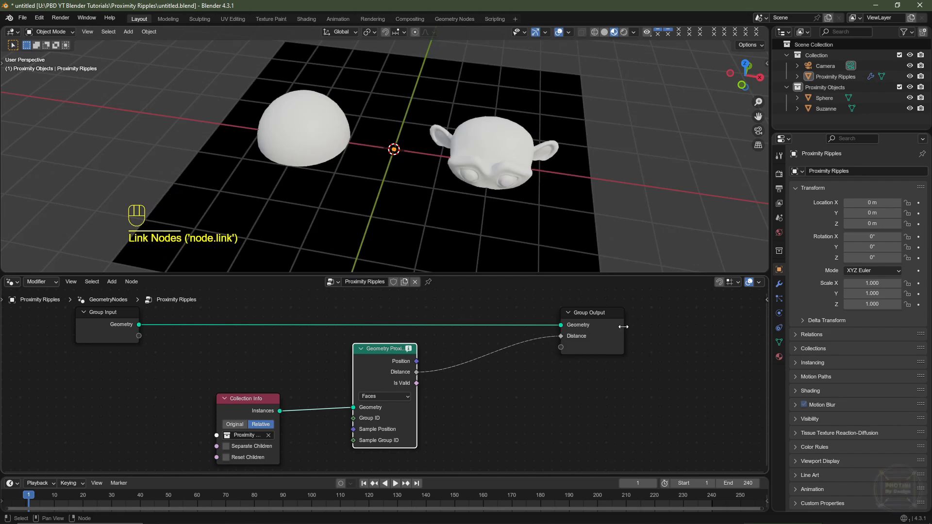
{"action": "left_click", "coordinate": [598, 328]}
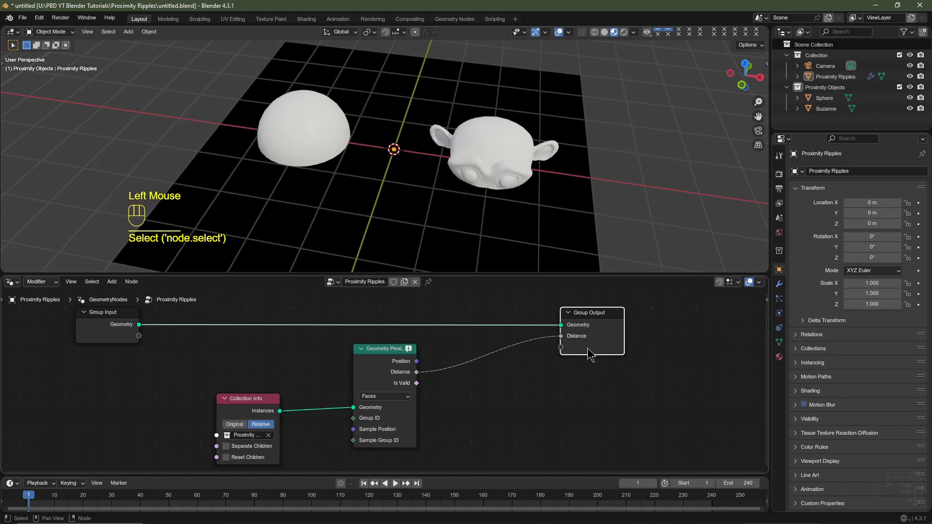
{"action": "key", "text": "n"}
{"action": "scroll", "coordinate": [752, 359], "scroll_direction": "up", "scroll_amount": 3}
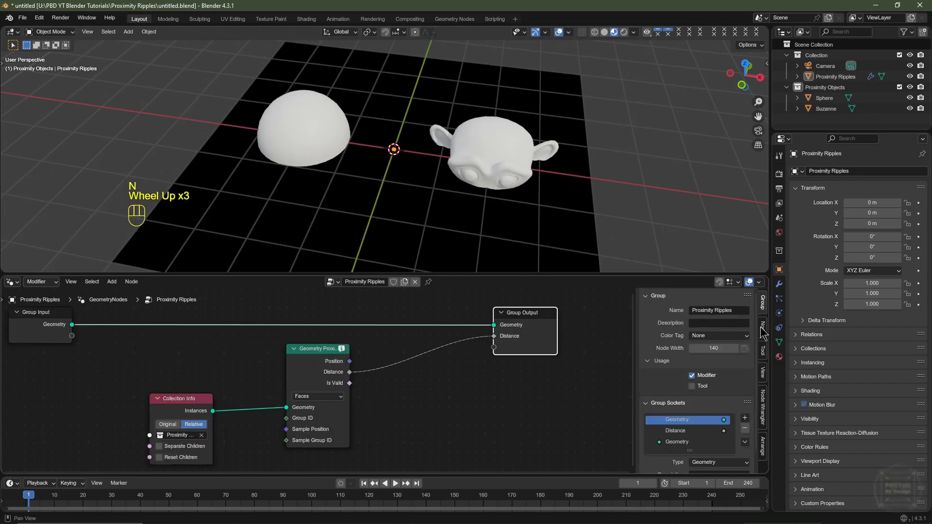
{"action": "left_click", "coordinate": [765, 309]}
{"action": "scroll", "coordinate": [705, 386], "scroll_direction": "down", "scroll_amount": 1}
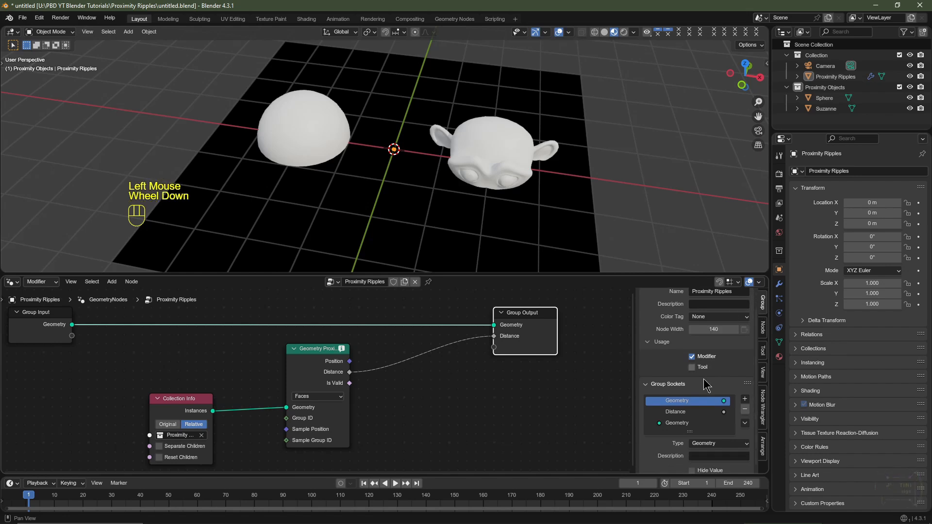
{"action": "left_click", "coordinate": [684, 414]}
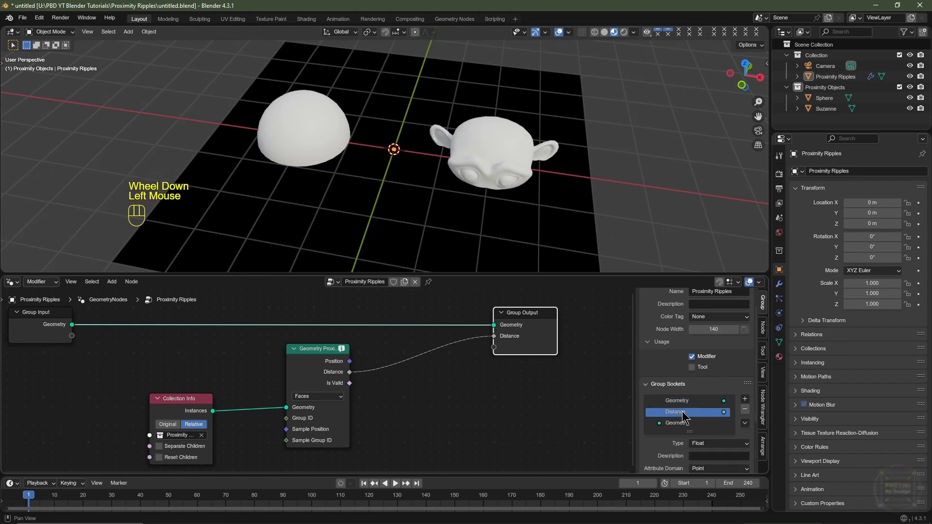
{"action": "scroll", "coordinate": [717, 432], "scroll_direction": "down", "scroll_amount": 3}
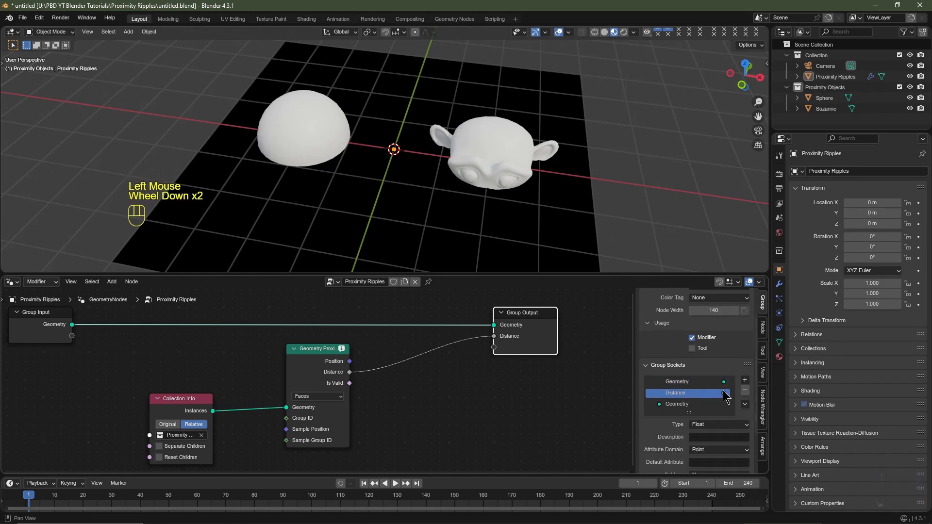
{"action": "left_click", "coordinate": [719, 426]}
{"action": "left_click", "coordinate": [700, 368]}
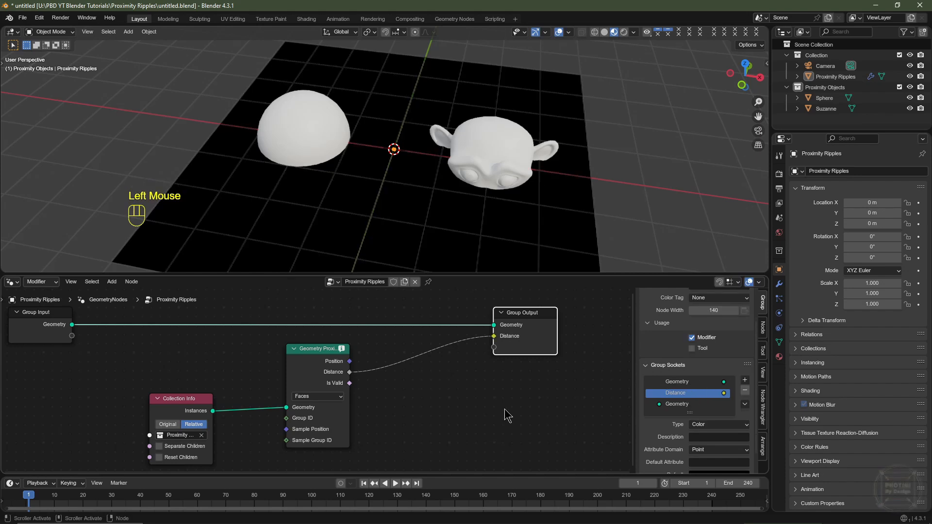
Step: Move the Collection Info node away from Geometry Proximity and insert a Realize Instances node on the link between them
{"action": "left_click_drag", "start_coordinate": [185, 399], "coordinate": [190, 394]}
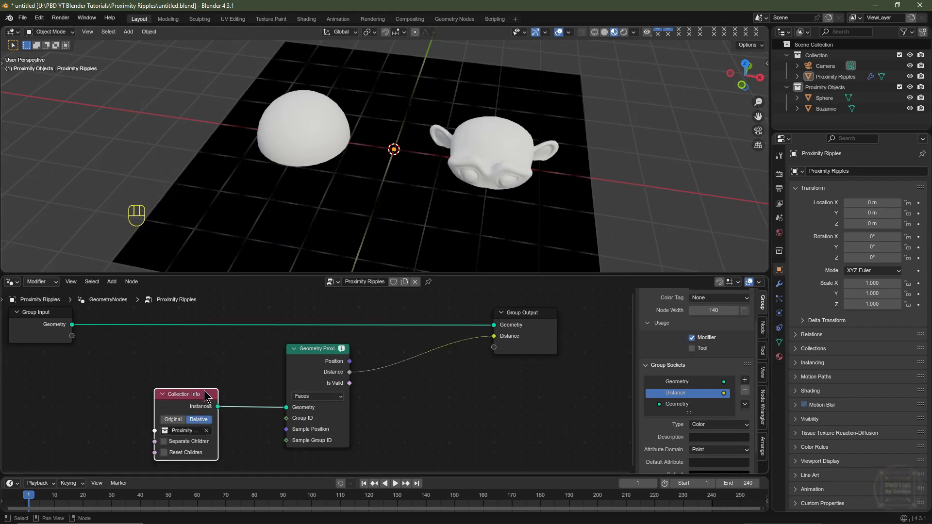
{"action": "left_click_drag", "start_coordinate": [205, 393], "coordinate": [138, 396]}
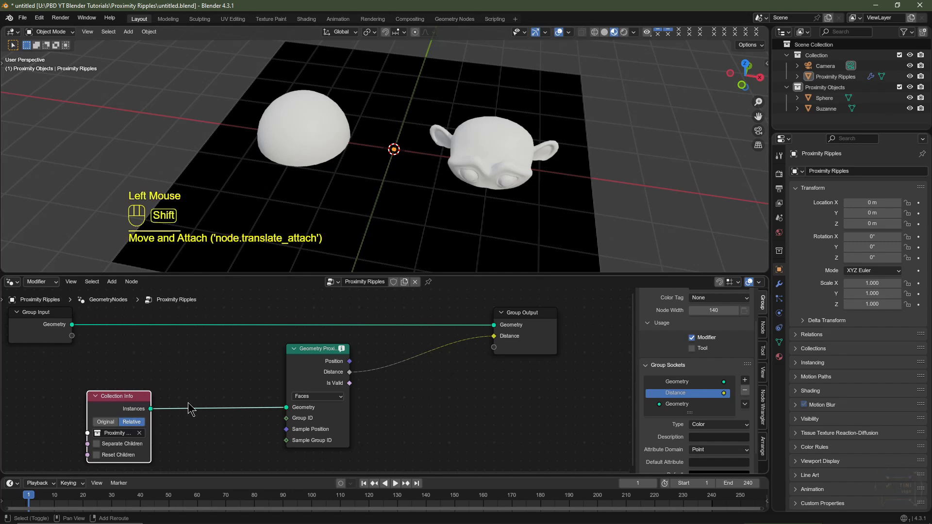
{"action": "key", "text": "shift+a"}
{"action": "mouse_move", "coordinate": [181, 344]}
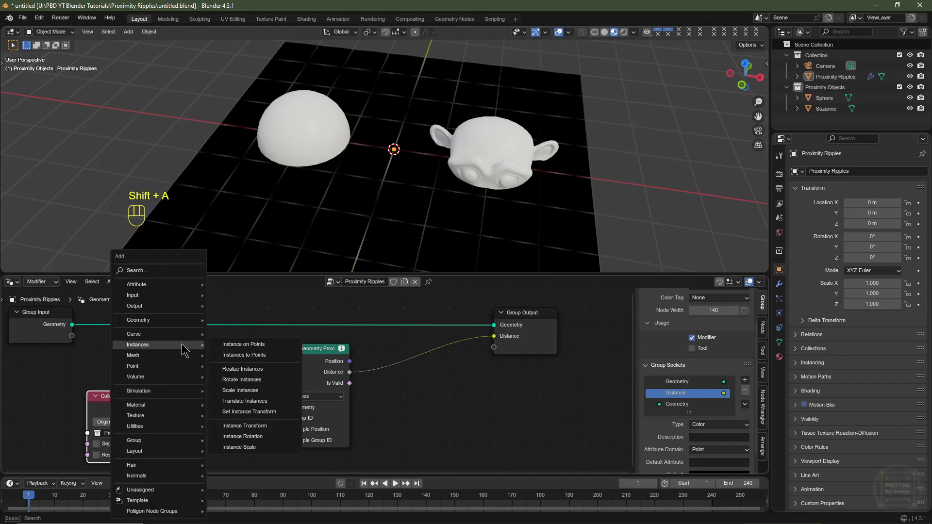
{"action": "left_click", "coordinate": [243, 369]}
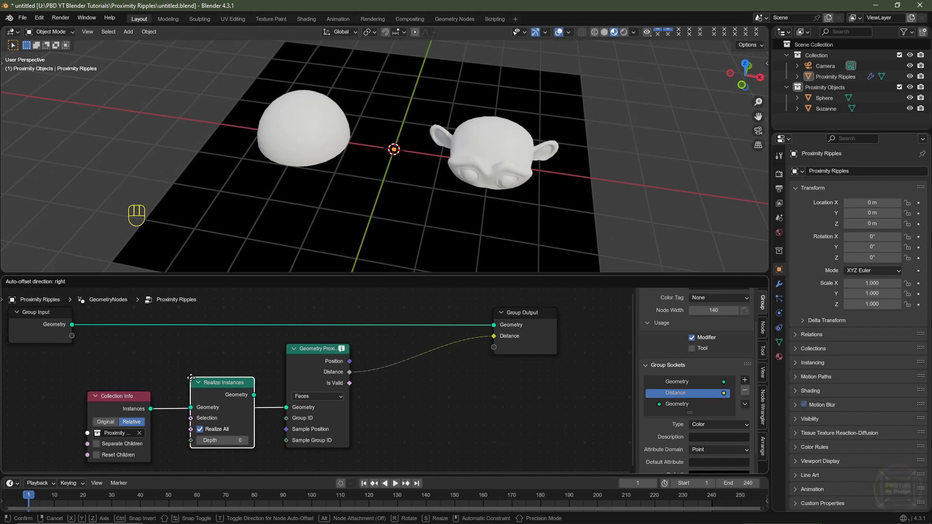
{"action": "left_click", "coordinate": [191, 377]}
Step: Expose the Collection Info node's Collection input as a new Group Input socket, with the sidebar hidden and the modifier properties shown
{"action": "middle_click_drag", "start_coordinate": [97, 348], "coordinate": [130, 346]}
{"action": "left_click_drag", "start_coordinate": [88, 334], "coordinate": [48, 337]}
{"action": "key", "text": "n"}
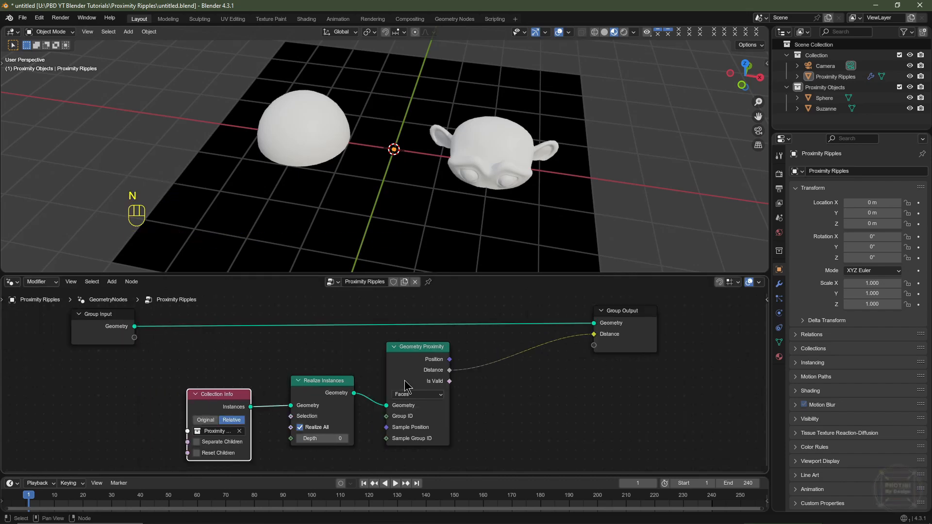
{"action": "left_click", "coordinate": [779, 285]}
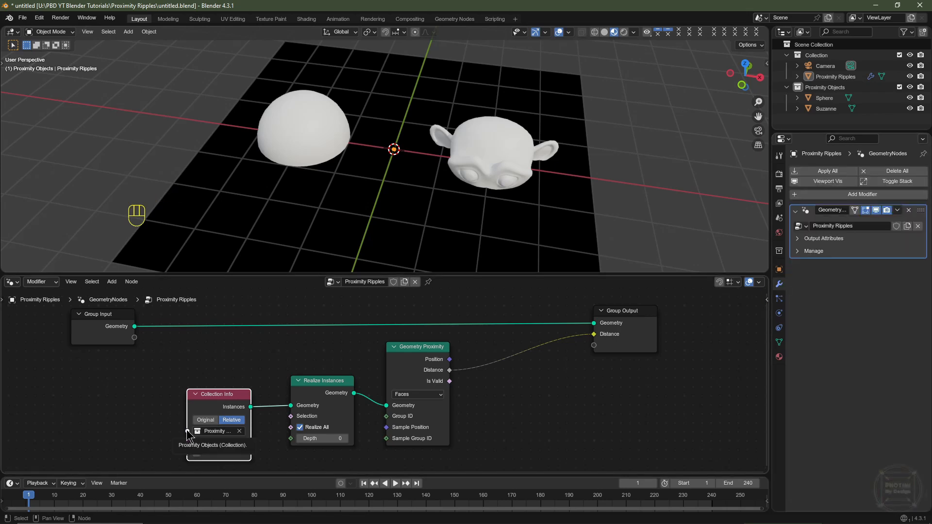
{"action": "left_click_drag", "start_coordinate": [187, 431], "coordinate": [137, 338]}
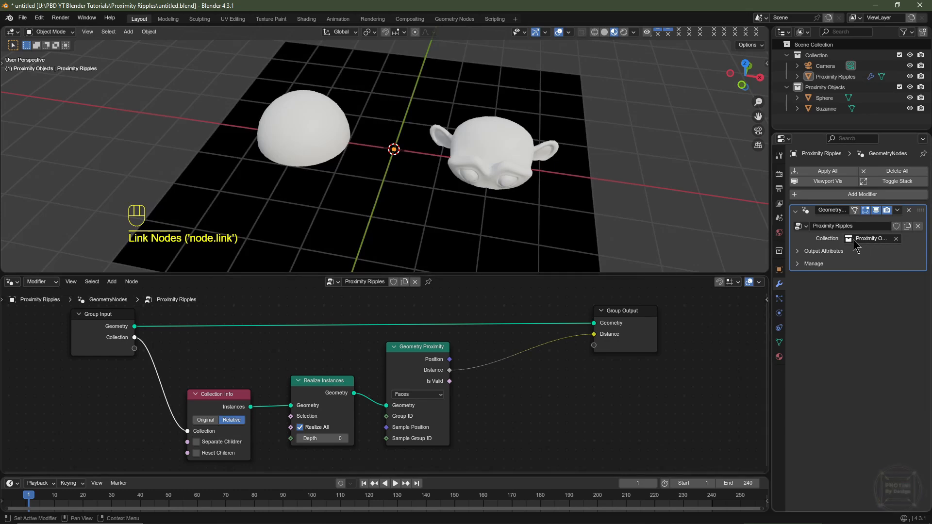
Step: Insert a Map Range node on the link between Geometry Proximity's Distance and the Group Output
{"action": "key", "text": "shift+a"}
{"action": "mouse_move", "coordinate": [458, 418]}
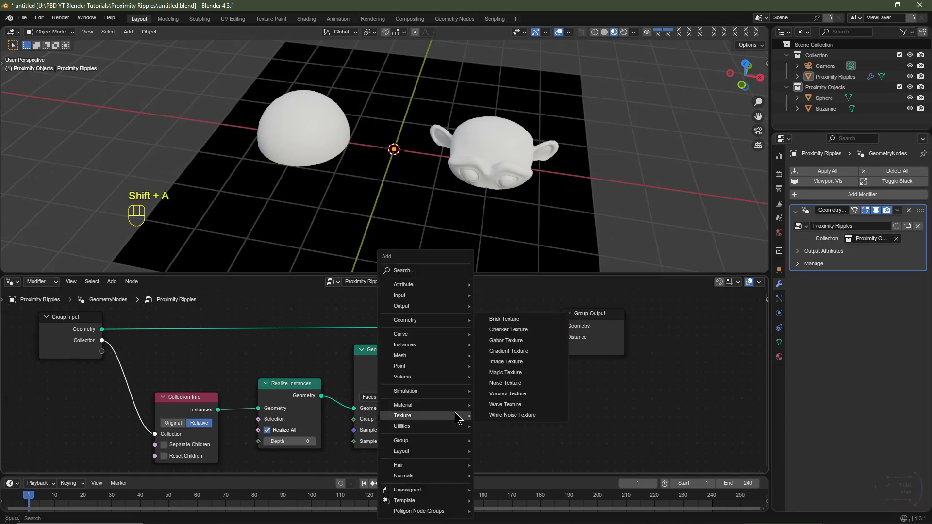
{"action": "mouse_move", "coordinate": [515, 327]}
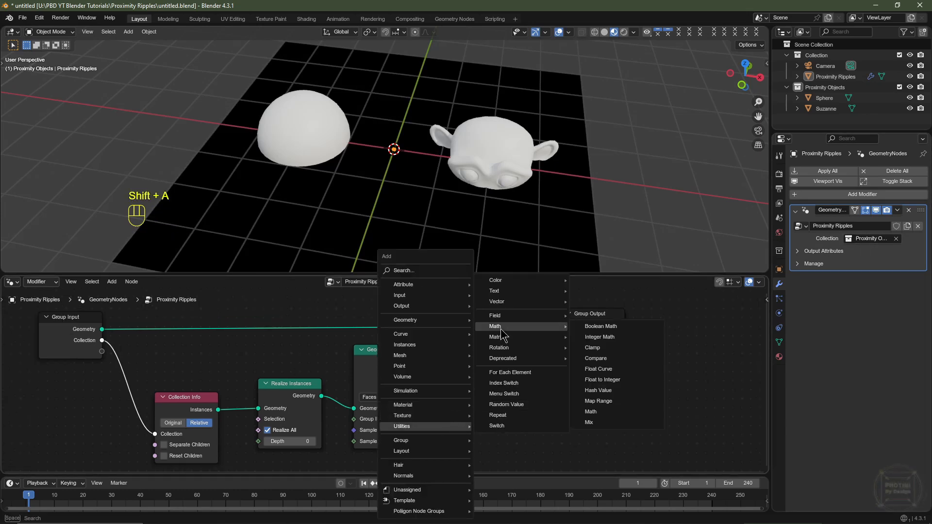
{"action": "left_click", "coordinate": [598, 401]}
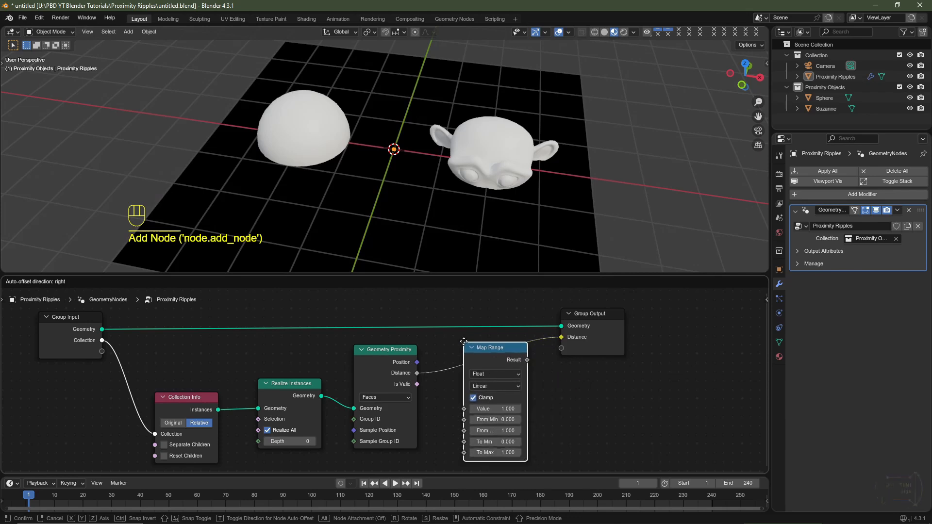
{"action": "left_click", "coordinate": [457, 341]}
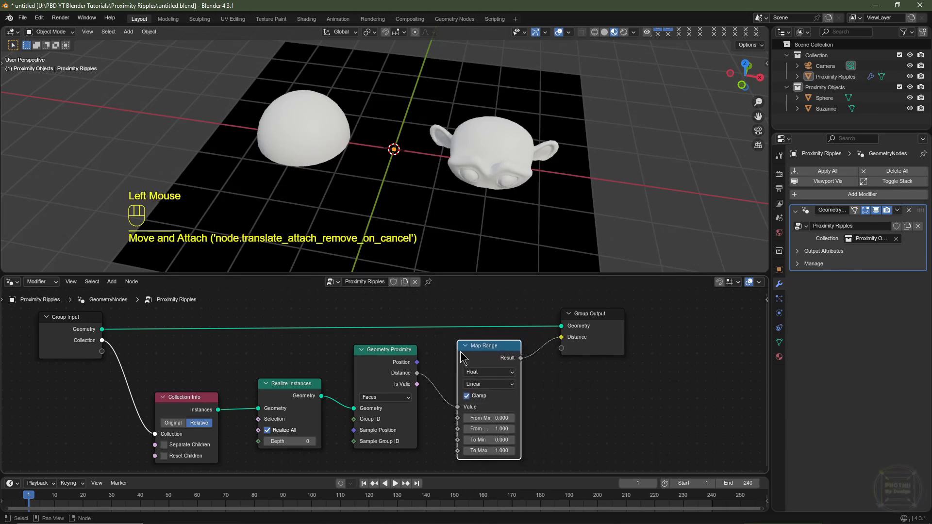
Step: Set Map Range's To Min to 1 and To Max to 0, and expose To Min as a Group Input socket
{"action": "middle_click_drag", "start_coordinate": [578, 442], "coordinate": [577, 424]}
{"action": "left_click", "coordinate": [497, 423]}
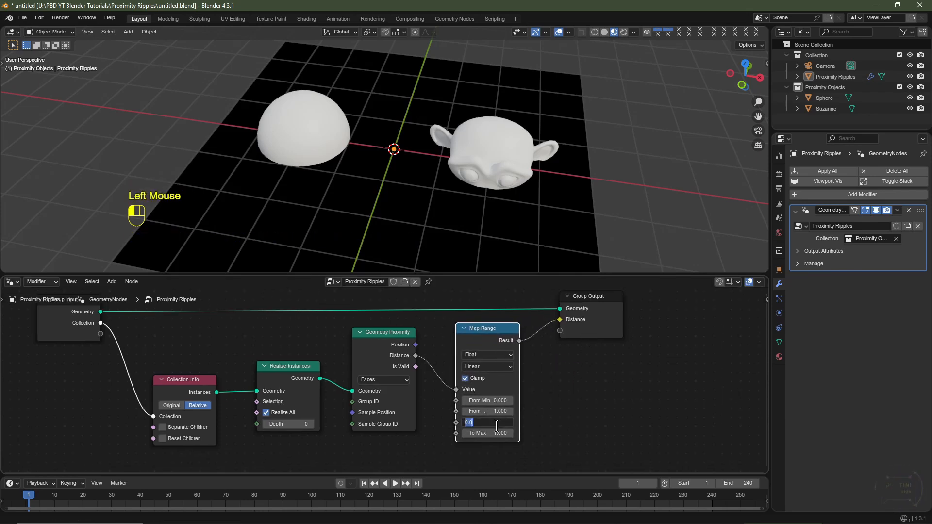
{"action": "type", "text": "1"}
{"action": "key", "text": "Tab"}
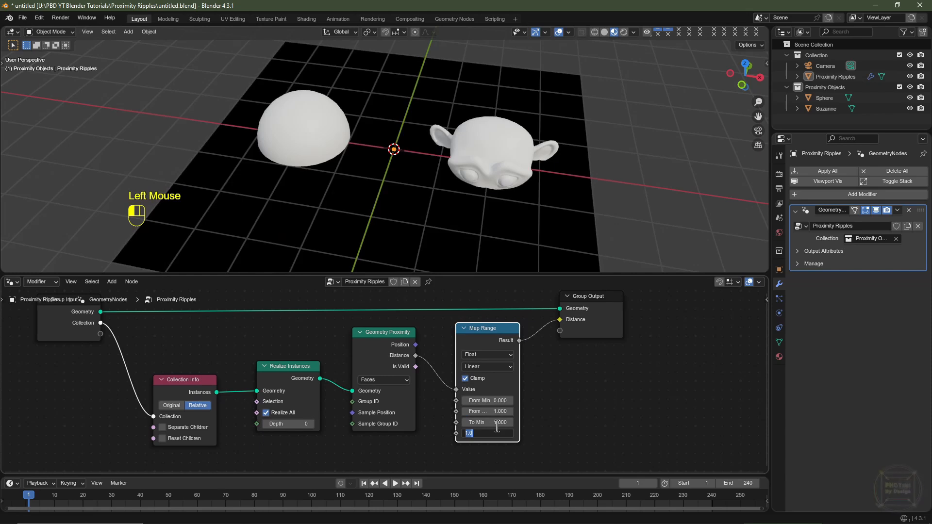
{"action": "key", "text": "Return"}
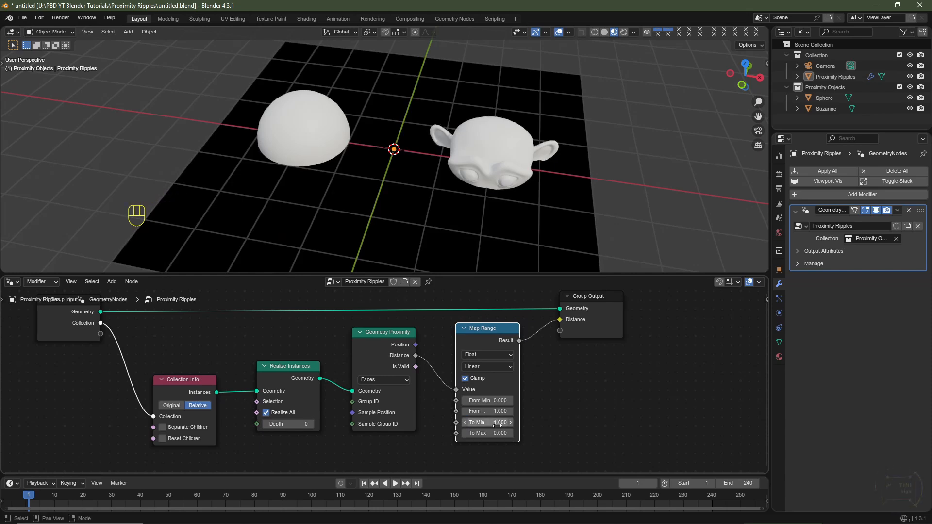
{"action": "left_click_drag", "start_coordinate": [456, 423], "coordinate": [106, 334]}
Step: Route the To Min link beneath the Collection Info, Realize Instances and Geometry Proximity nodes using two reroute points
{"action": "mouse_move", "coordinate": [107, 346]}
{"action": "middle_mouse_down"}
{"action": "mouse_move", "coordinate": [101, 380]}
{"action": "mouse_move", "coordinate": [100, 346]}
{"action": "middle_mouse_up"}
{"action": "scroll", "coordinate": [201, 338], "scroll_direction": "down", "scroll_amount": 2}
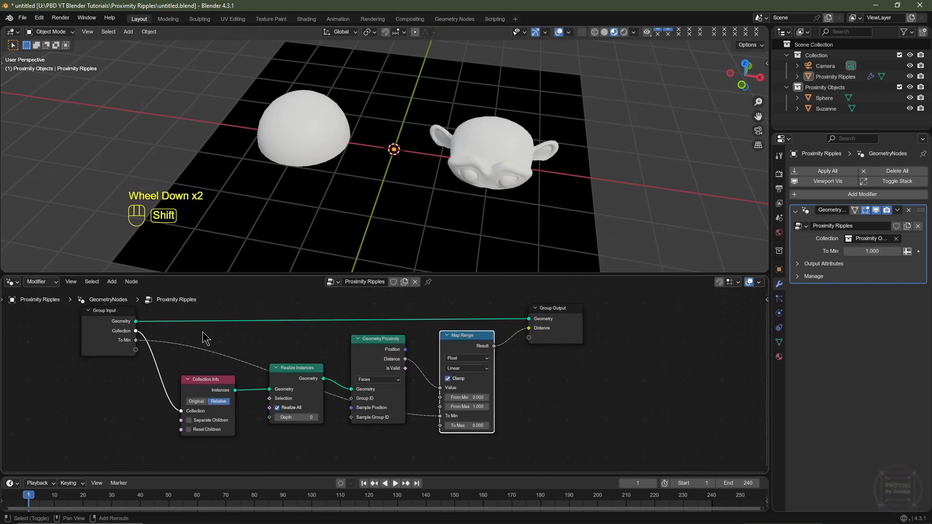
{"action": "right_click_drag", "start_coordinate": [203, 333], "coordinate": [203, 332], "text": "shift"}
{"action": "right_click_drag", "start_coordinate": [199, 367], "coordinate": [201, 362], "text": "shift"}
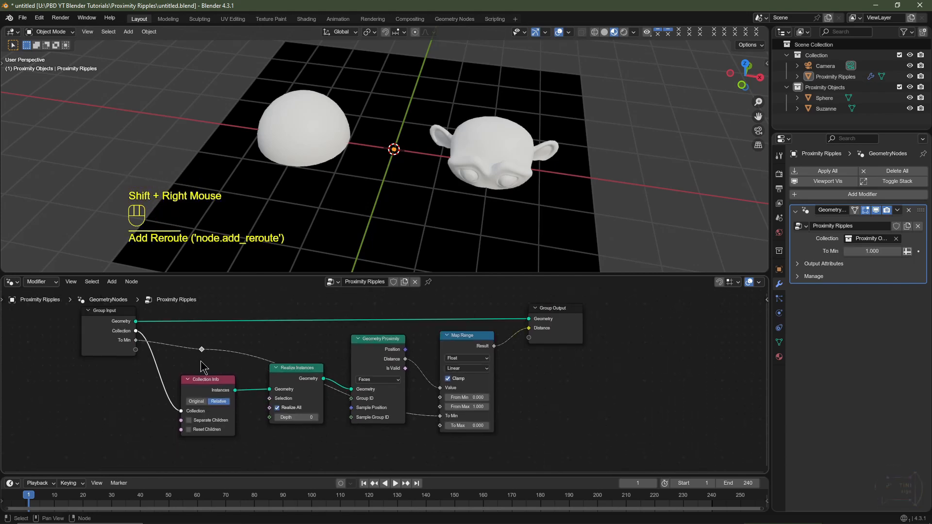
{"action": "key", "text": "g"}
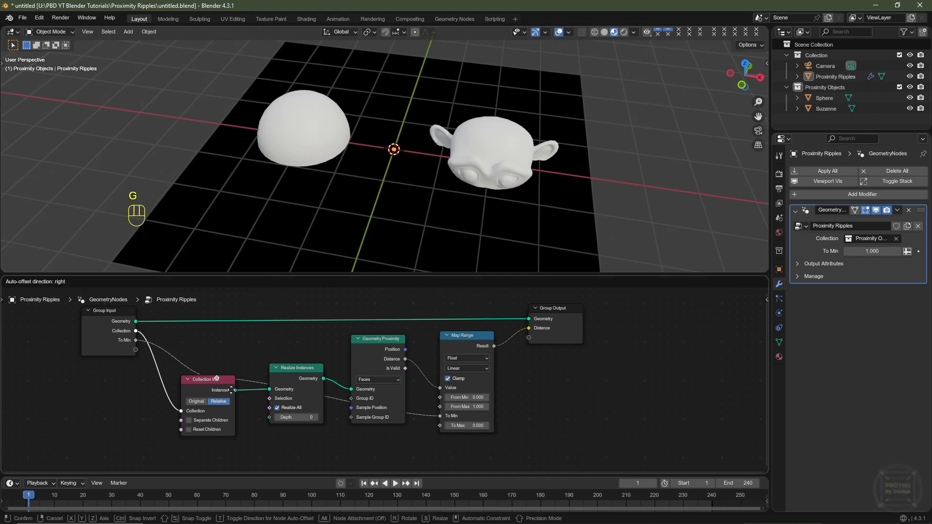
{"action": "left_click", "coordinate": [391, 430]}
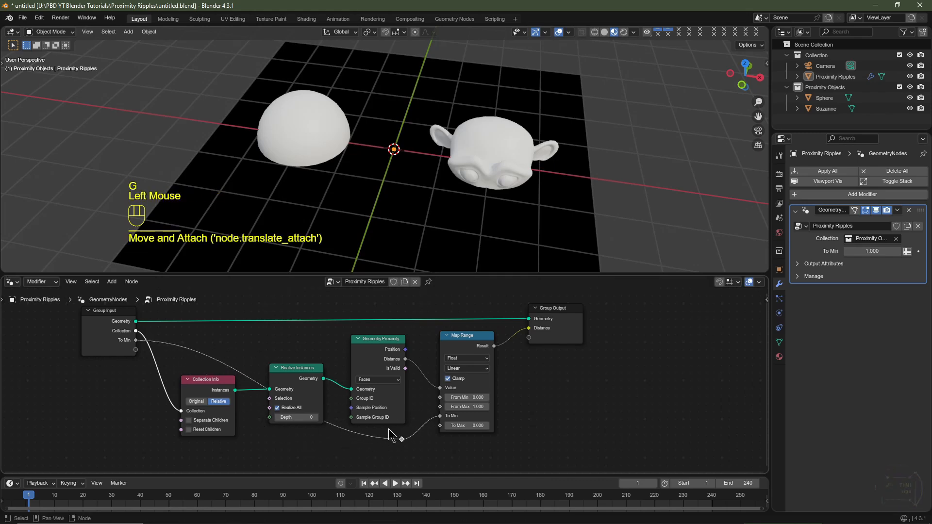
{"action": "right_click_drag", "start_coordinate": [390, 430], "coordinate": [390, 444], "text": "shift"}
{"action": "key", "text": "g"}
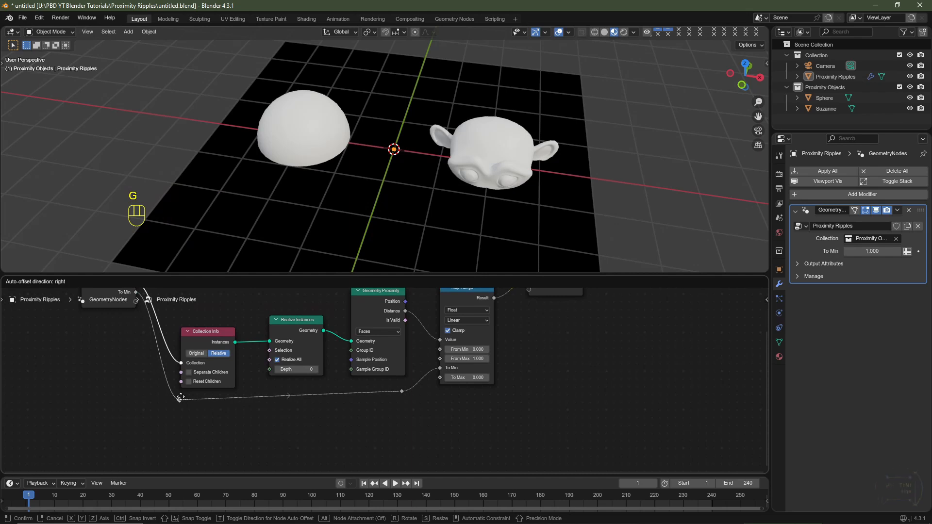
{"action": "left_click", "coordinate": [180, 397]}
{"action": "left_click", "coordinate": [407, 391]}
{"action": "key", "text": "g"}
{"action": "left_click", "coordinate": [411, 401]}
{"action": "middle_click_drag", "start_coordinate": [298, 311], "coordinate": [313, 362]}
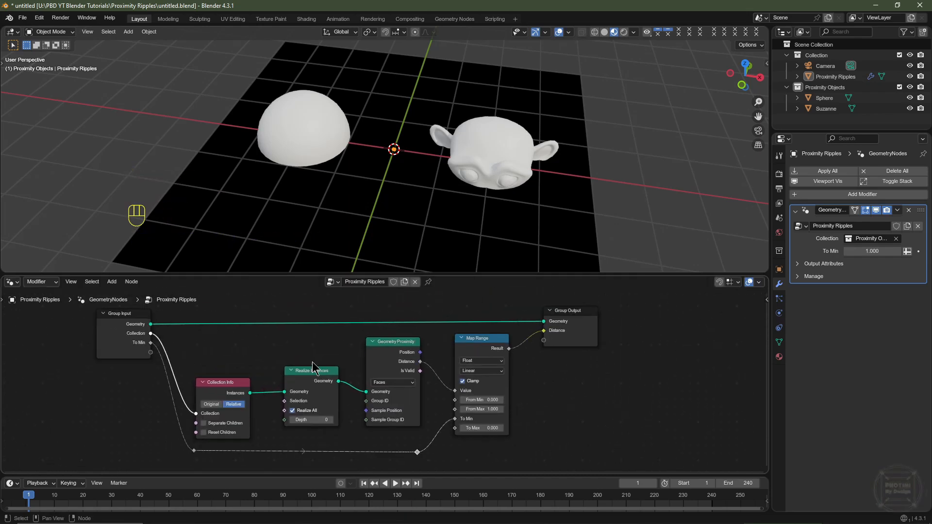
Step: Switch the node area to the Shader Editor and assign the modifier's Distance output attribute to Color
{"action": "left_click", "coordinate": [12, 283]}
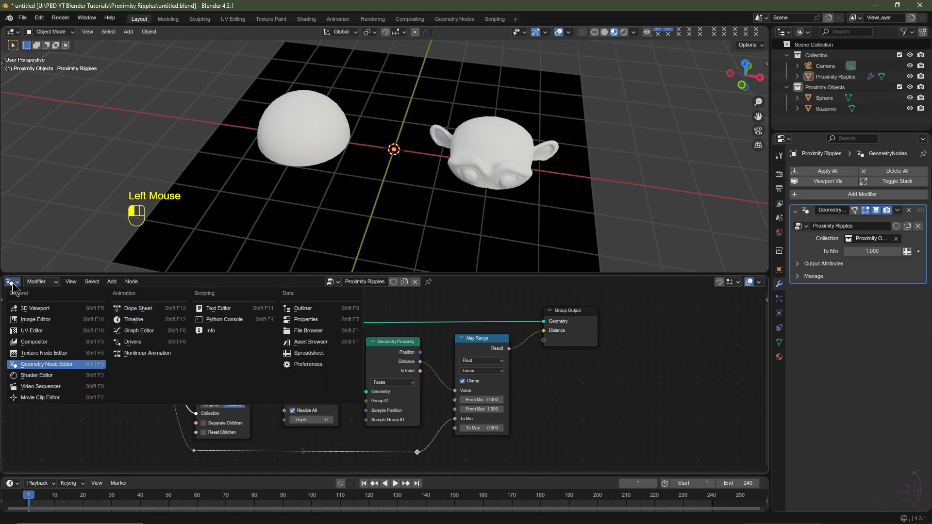
{"action": "left_click", "coordinate": [36, 375]}
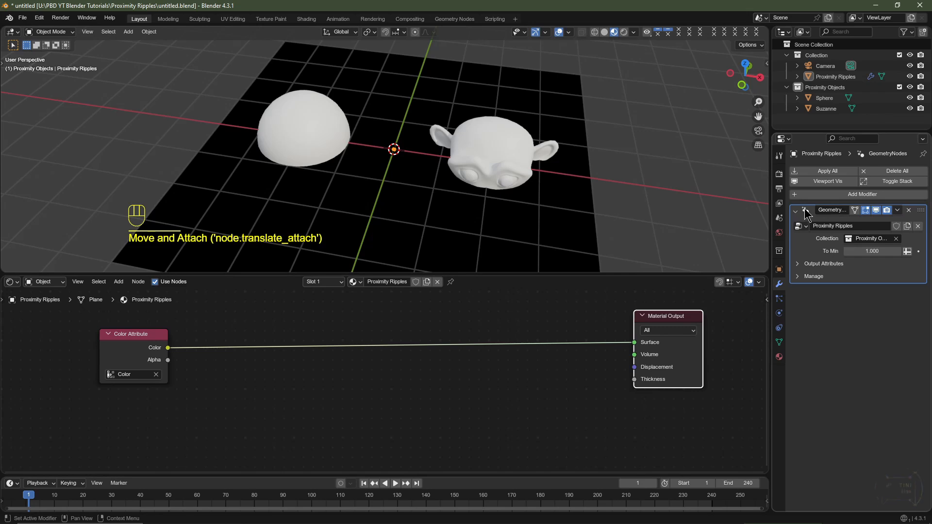
{"action": "left_click", "coordinate": [827, 264]}
{"action": "double_click", "coordinate": [880, 277]}
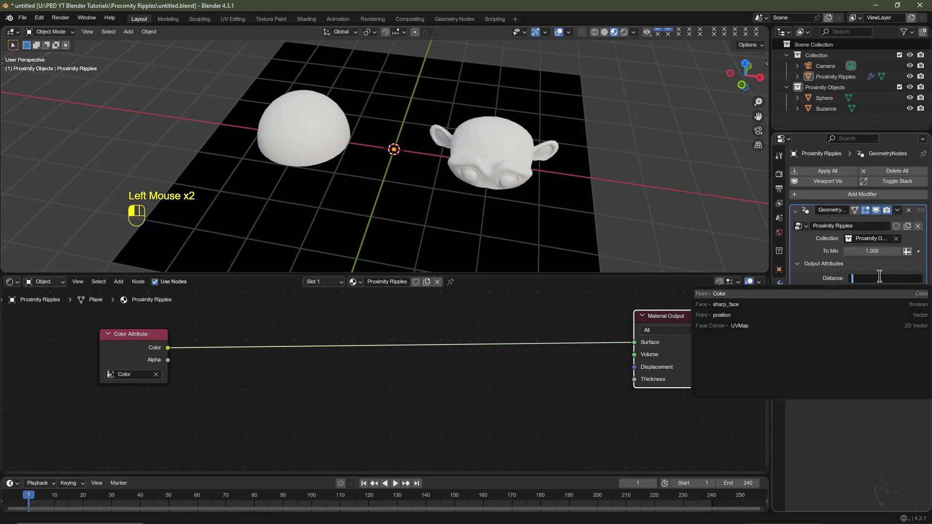
{"action": "left_click", "coordinate": [749, 294]}
Step: Subdivide the Proximity Ripples plane once more in Edit Mode and return to Object Mode
{"action": "middle_click_drag", "start_coordinate": [494, 225], "coordinate": [445, 171]}
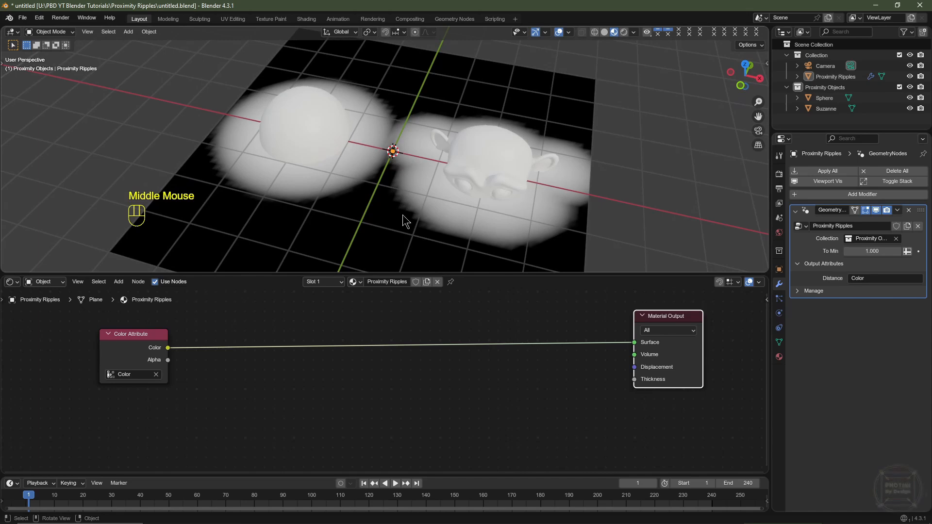
{"action": "scroll", "coordinate": [401, 208], "scroll_direction": "up", "scroll_amount": 2}
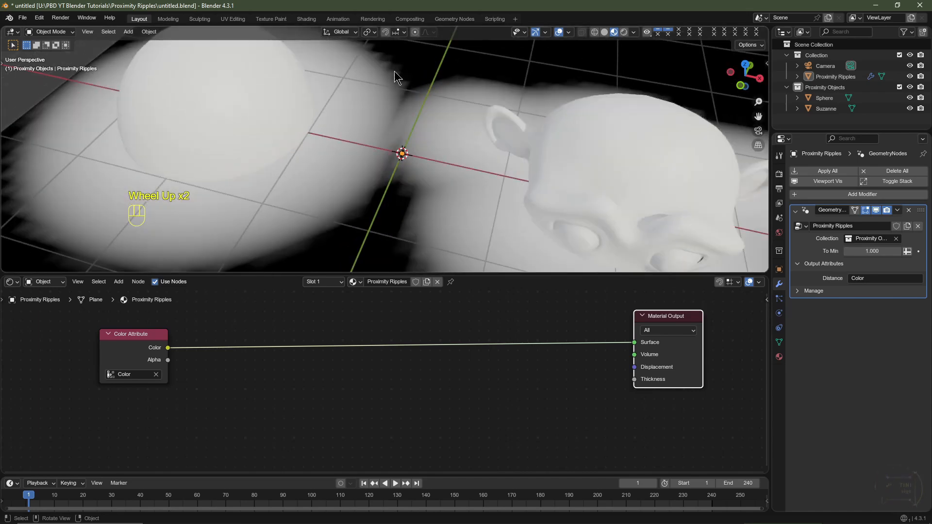
{"action": "scroll", "coordinate": [444, 130], "scroll_direction": "down", "scroll_amount": 2}
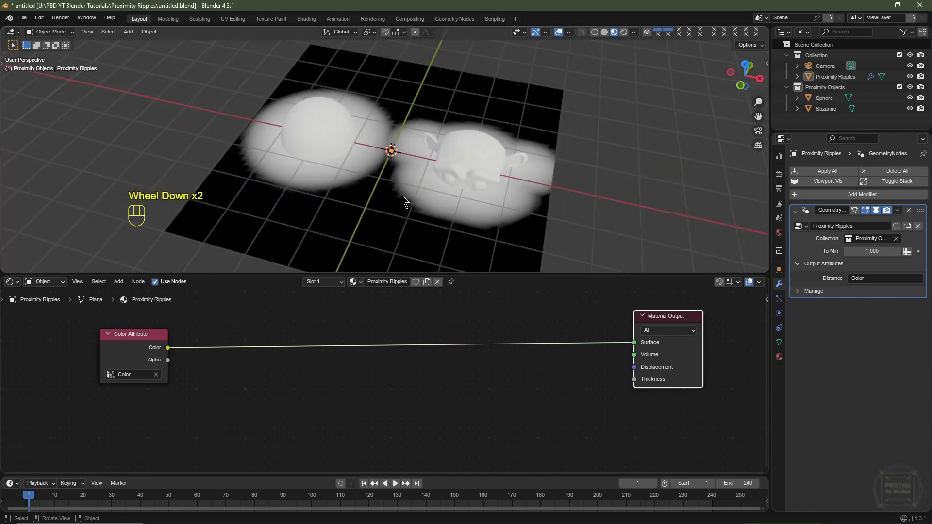
{"action": "left_click", "coordinate": [387, 169]}
{"action": "key", "text": "Tab"}
{"action": "right_click", "coordinate": [387, 169]}
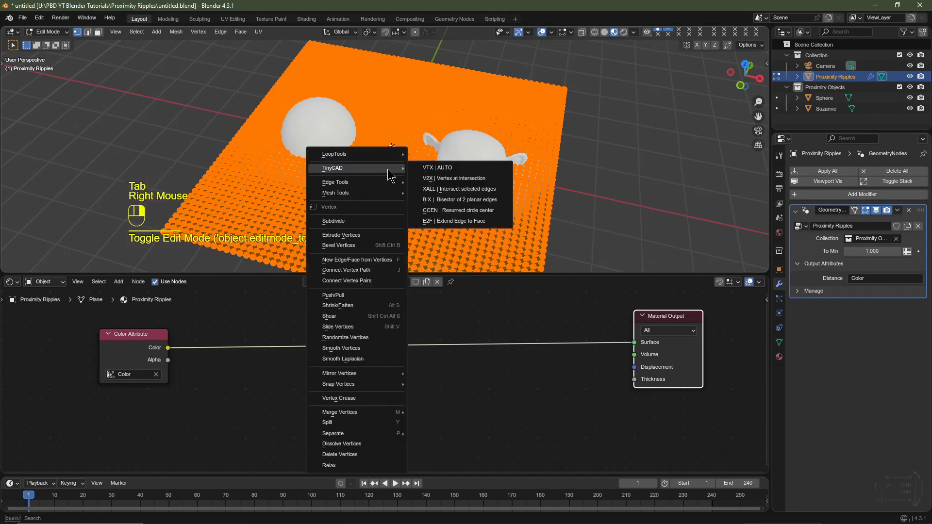
{"action": "left_click", "coordinate": [364, 220]}
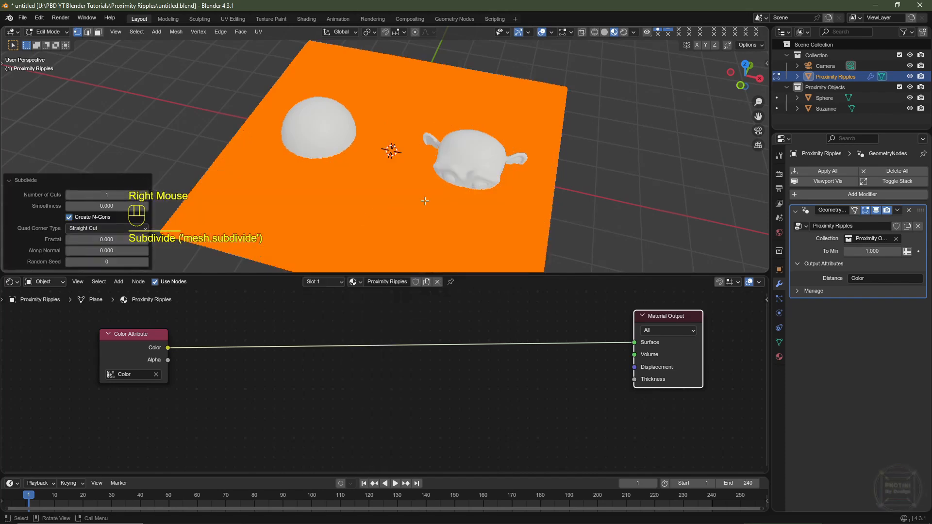
{"action": "scroll", "coordinate": [425, 201], "scroll_direction": "up", "scroll_amount": 2}
{"action": "scroll", "coordinate": [426, 201], "scroll_direction": "down", "scroll_amount": 3}
{"action": "key", "text": "Tab"}
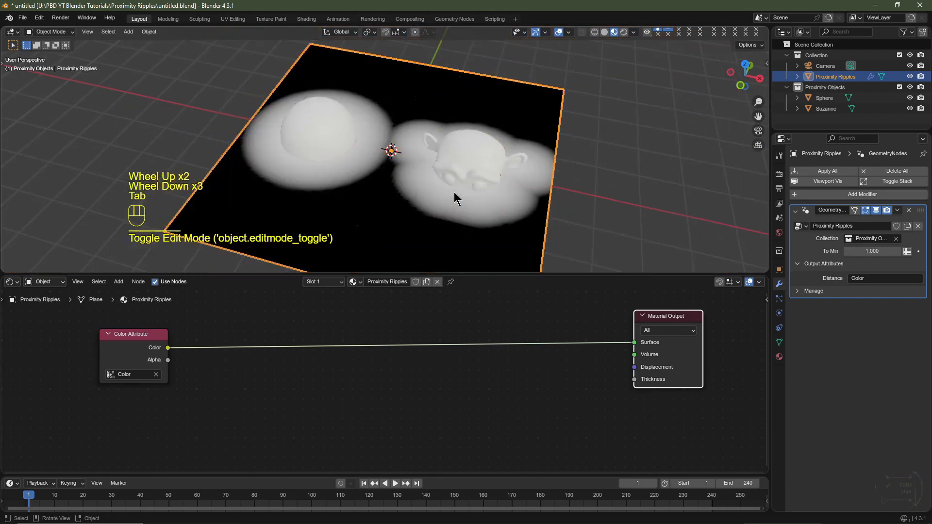
Step: Insert a Mix Color node before the Material Output and link the Color Attribute's Color to its Factor
{"action": "key", "text": "shift+a"}
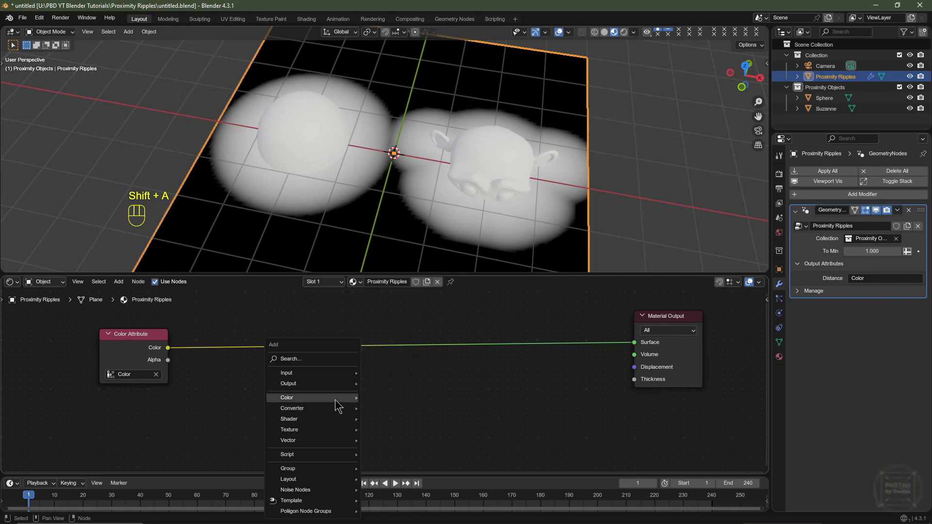
{"action": "mouse_move", "coordinate": [336, 401]}
{"action": "left_click", "coordinate": [402, 447]}
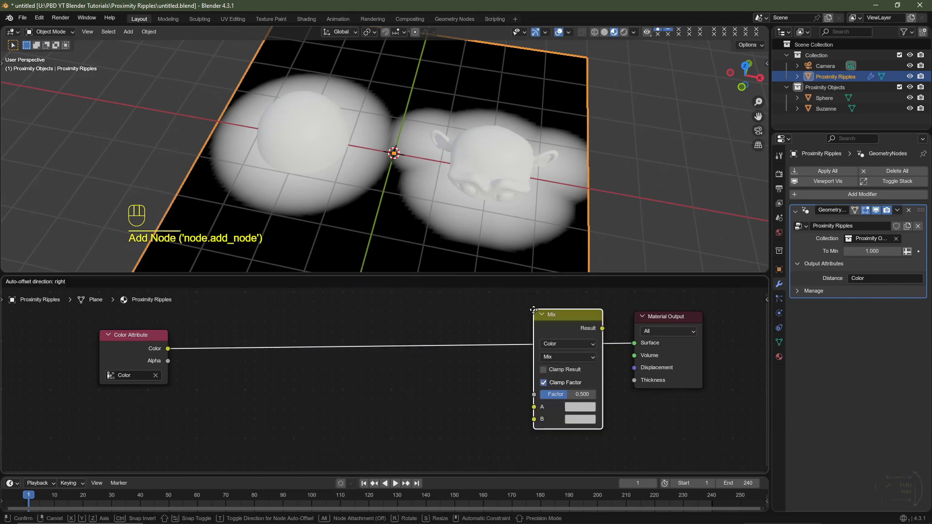
{"action": "left_click", "coordinate": [536, 316]}
{"action": "mouse_move", "coordinate": [534, 407]}
{"action": "left_mouse_down"}
{"action": "mouse_move", "coordinate": [517, 412]}
{"action": "mouse_move", "coordinate": [534, 395]}
{"action": "left_mouse_up"}
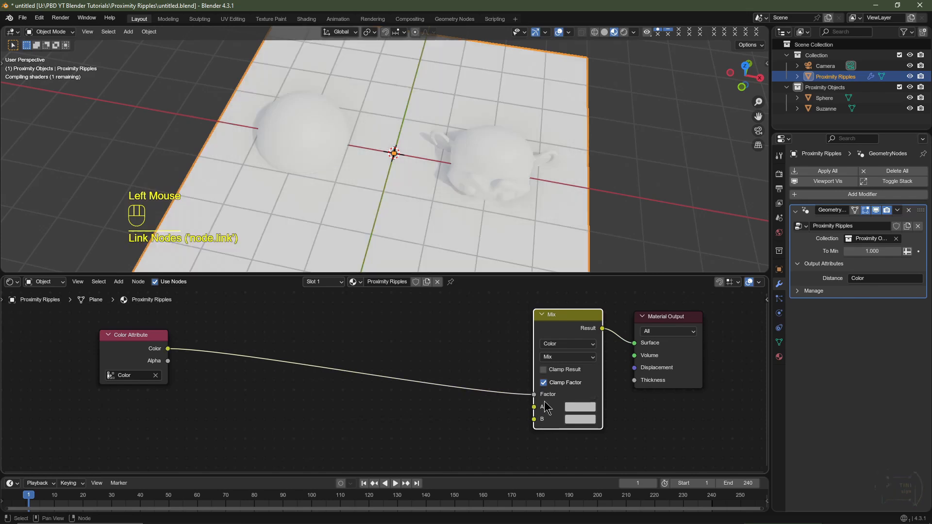
Step: Set the Mix node's A color to blue and its B color to teal green
{"action": "left_click", "coordinate": [583, 407]}
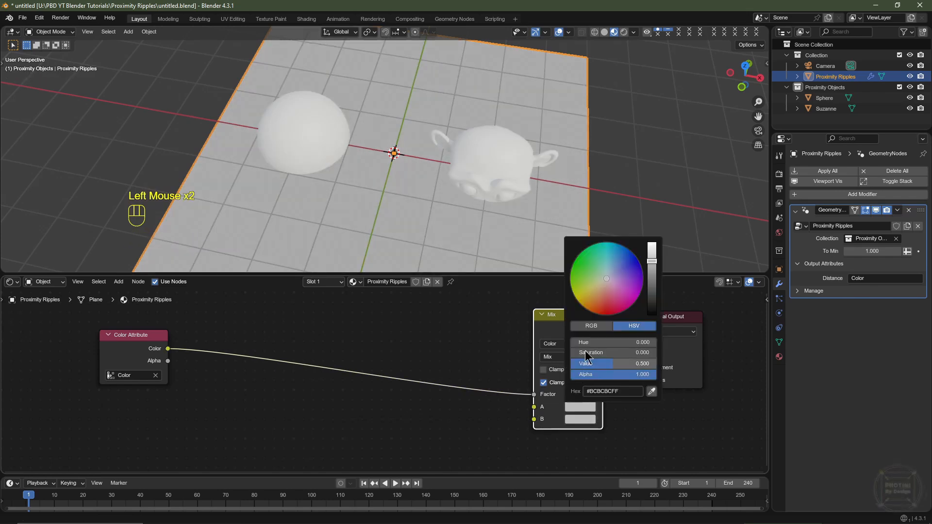
{"action": "left_click", "coordinate": [616, 257]}
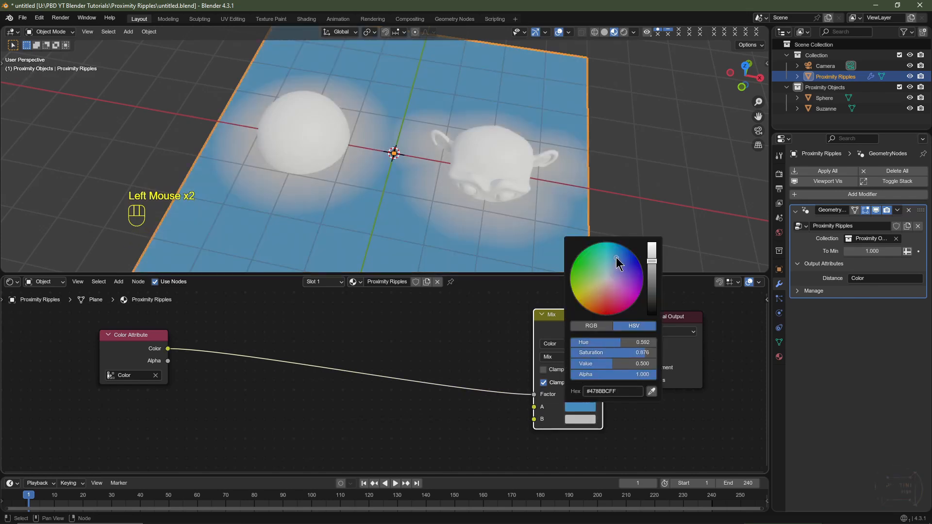
{"action": "left_click", "coordinate": [569, 419]}
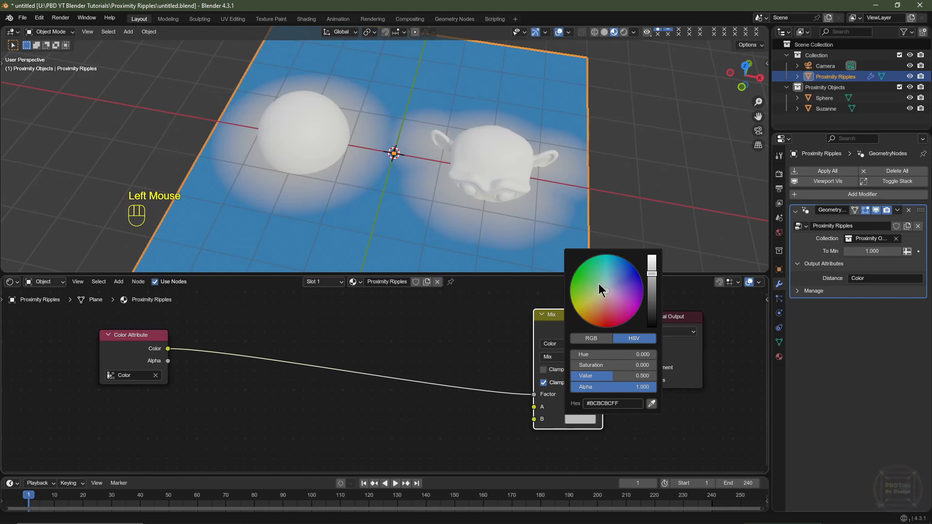
{"action": "left_click", "coordinate": [599, 279]}
Step: Insert a Color Ramp between Color Attribute and Mix, placing the black stop at about 0.285 and the white stop at 0.570
{"action": "key", "text": "shift+a"}
{"action": "mouse_move", "coordinate": [276, 410]}
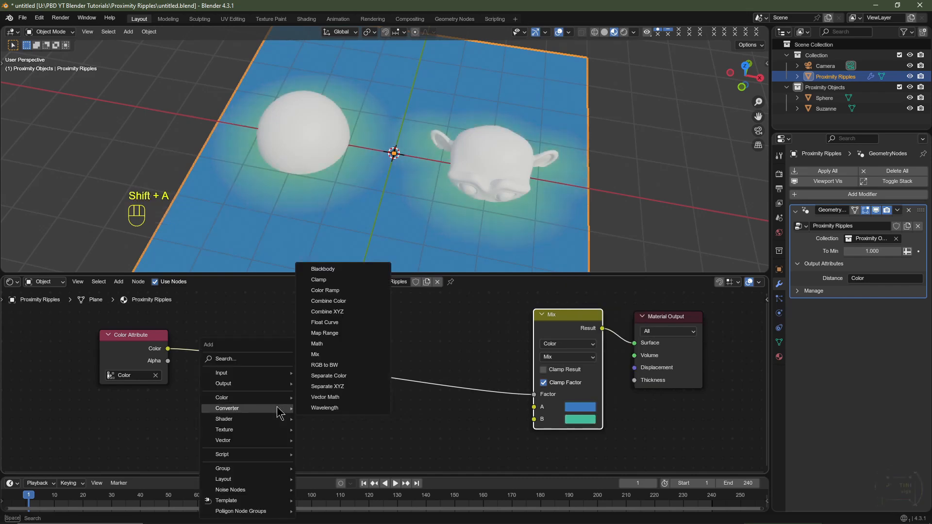
{"action": "left_click", "coordinate": [345, 290]}
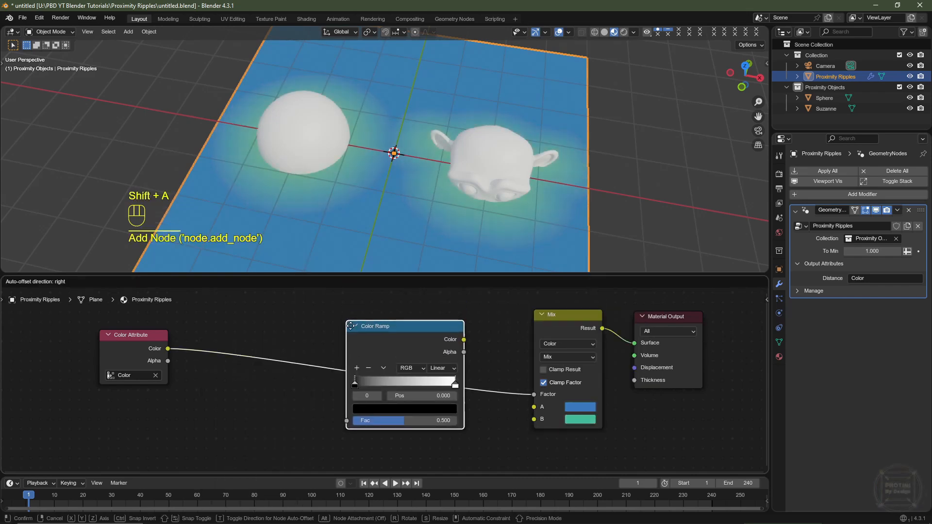
{"action": "left_click", "coordinate": [354, 331]}
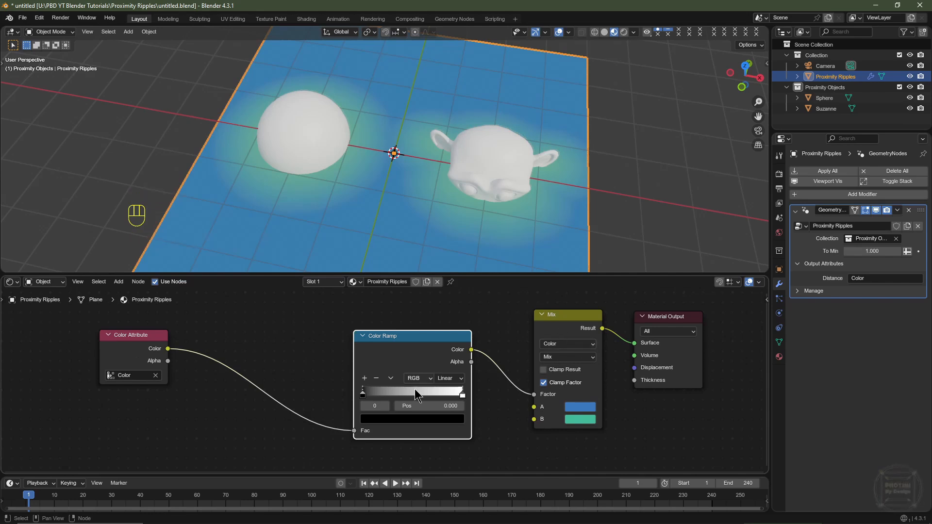
{"action": "left_click_drag", "start_coordinate": [363, 393], "coordinate": [395, 401]}
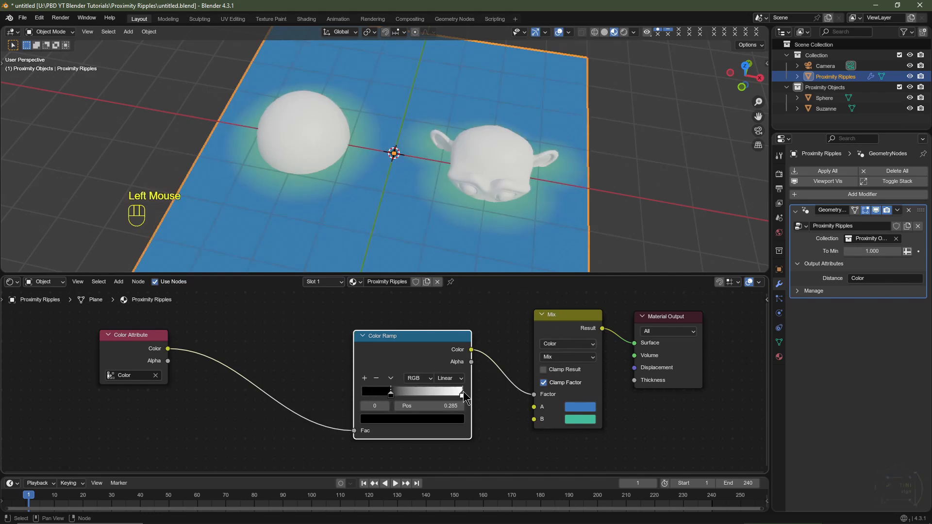
{"action": "left_click_drag", "start_coordinate": [464, 395], "coordinate": [419, 394]}
{"action": "left_click", "coordinate": [419, 397]}
Step: Enlarge the node editor area and move the Color Attribute node farther away from the Color Ramp
{"action": "left_click_drag", "start_coordinate": [485, 274], "coordinate": [476, 148]}
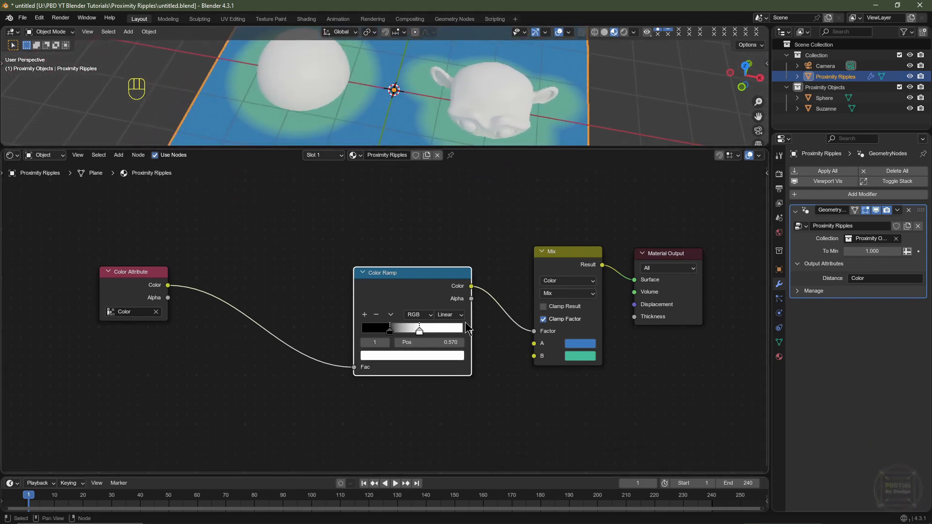
{"action": "middle_click_drag", "start_coordinate": [435, 331], "coordinate": [467, 328]}
{"action": "scroll", "coordinate": [466, 329], "scroll_direction": "down", "scroll_amount": 2}
{"action": "left_click_drag", "start_coordinate": [234, 283], "coordinate": [62, 296]}
Step: Add a 4D Noise Texture below the Color Attribute link with Scale 2.5, Detail 0 and Roughness 0
{"action": "key", "text": "shift+a"}
{"action": "mouse_move", "coordinate": [207, 398]}
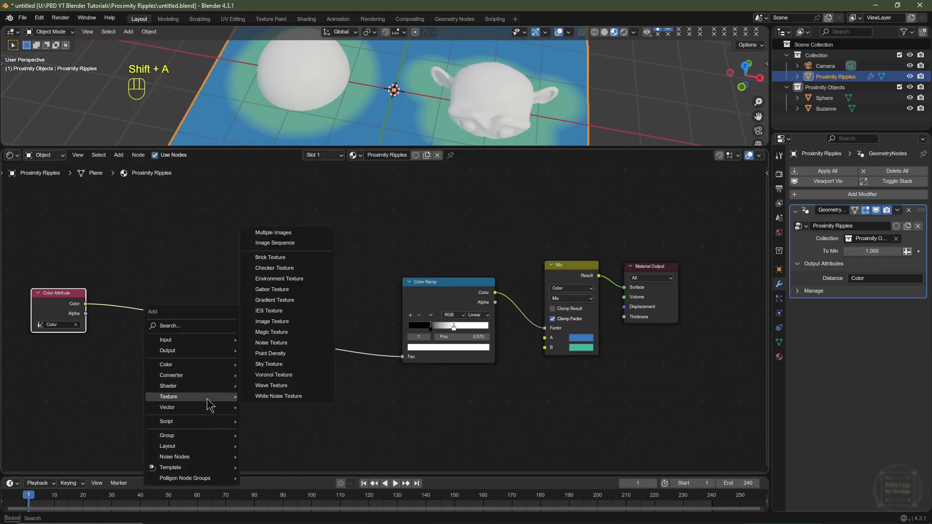
{"action": "left_click", "coordinate": [291, 343]}
{"action": "left_click", "coordinate": [310, 410]}
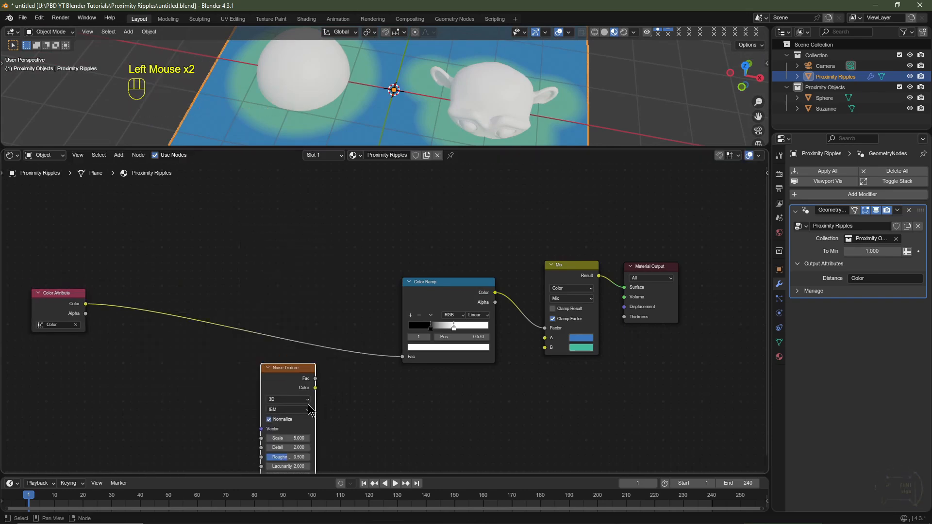
{"action": "left_click", "coordinate": [287, 407]}
{"action": "left_click", "coordinate": [282, 446]}
{"action": "scroll", "coordinate": [283, 446], "scroll_direction": "up", "scroll_amount": 2}
{"action": "middle_click_drag", "start_coordinate": [291, 459], "coordinate": [293, 403]}
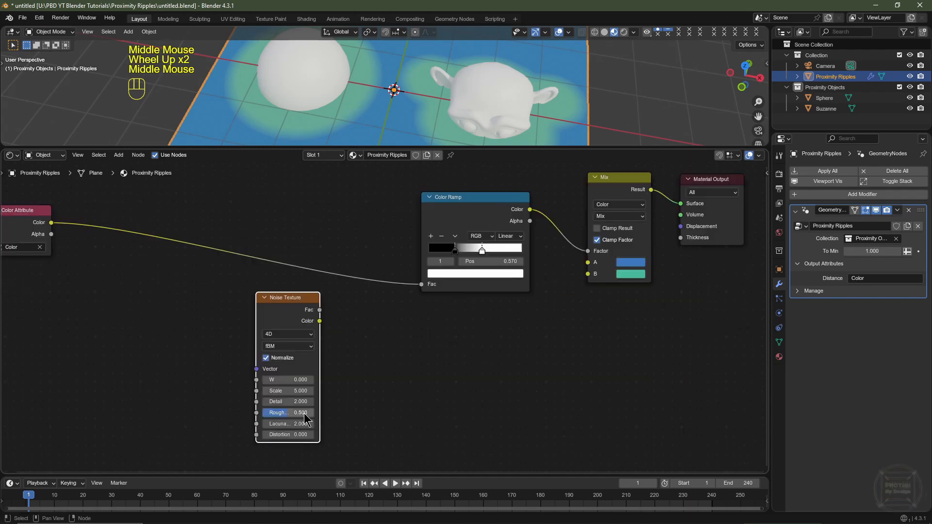
{"action": "left_click_drag", "start_coordinate": [296, 403], "coordinate": [270, 413]}
{"action": "left_click", "coordinate": [299, 391]}
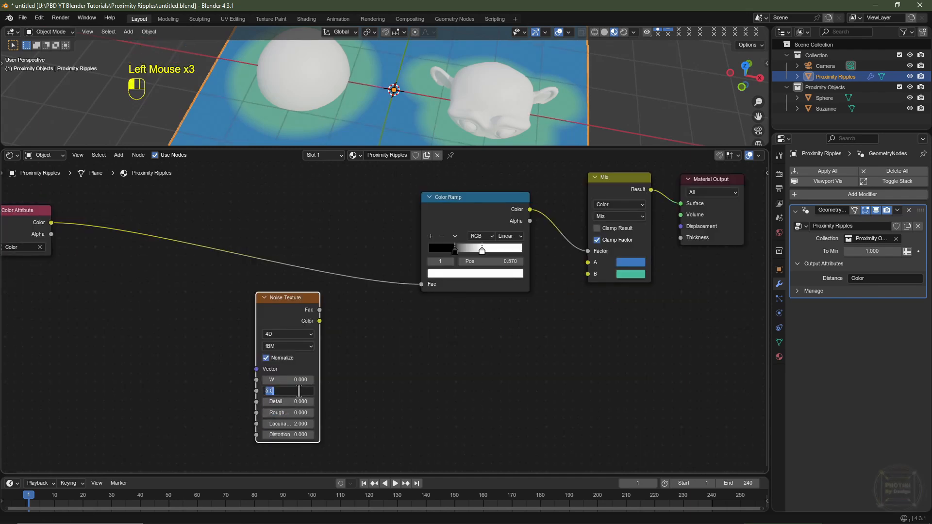
{"action": "key", "text": "Return"}
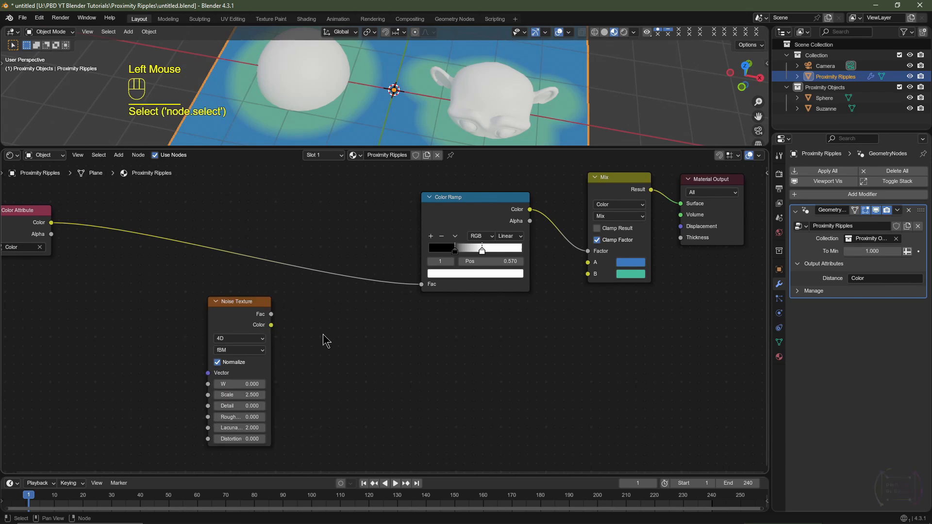
Step: Add a Math node between the Noise Texture and the Color Ramp and set its operation to Multiply
{"action": "key", "text": "shift+a"}
{"action": "mouse_move", "coordinate": [318, 317]}
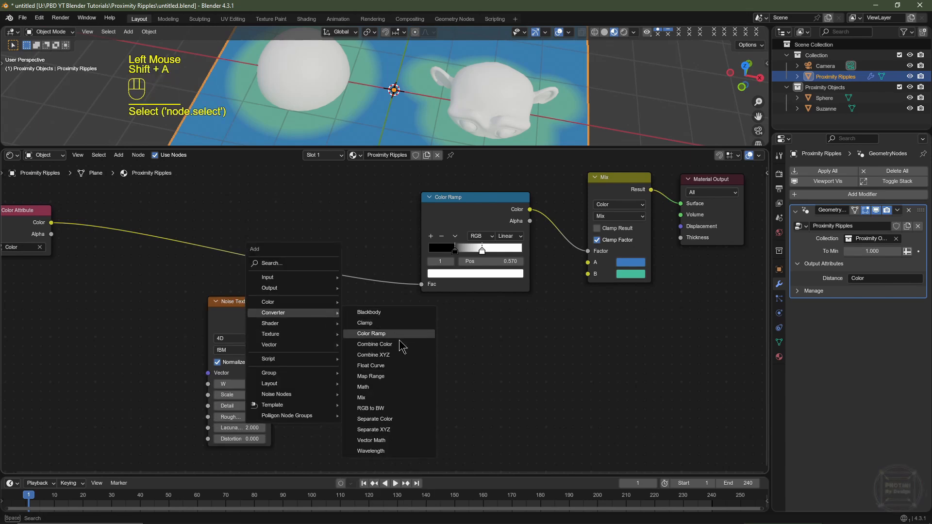
{"action": "left_click", "coordinate": [383, 387]}
{"action": "left_click", "coordinate": [339, 323]}
{"action": "left_click", "coordinate": [339, 319]}
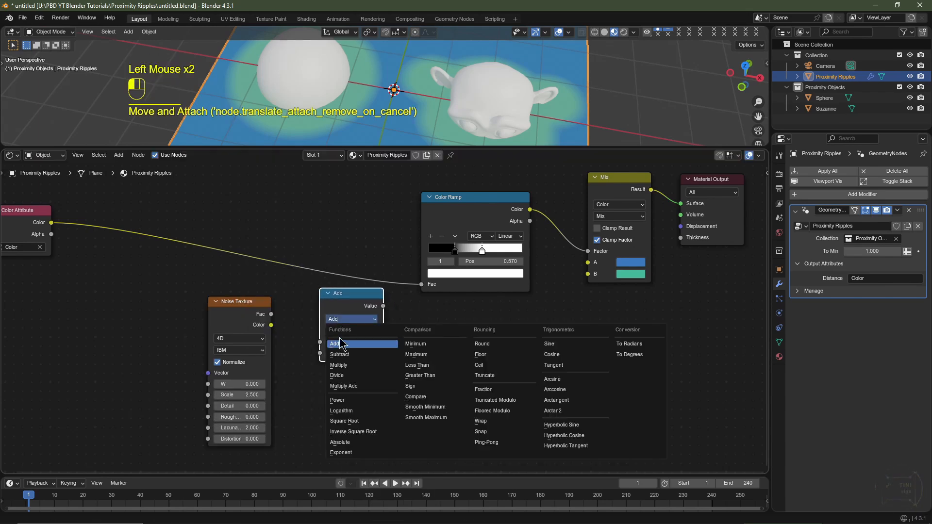
{"action": "left_click", "coordinate": [343, 363]}
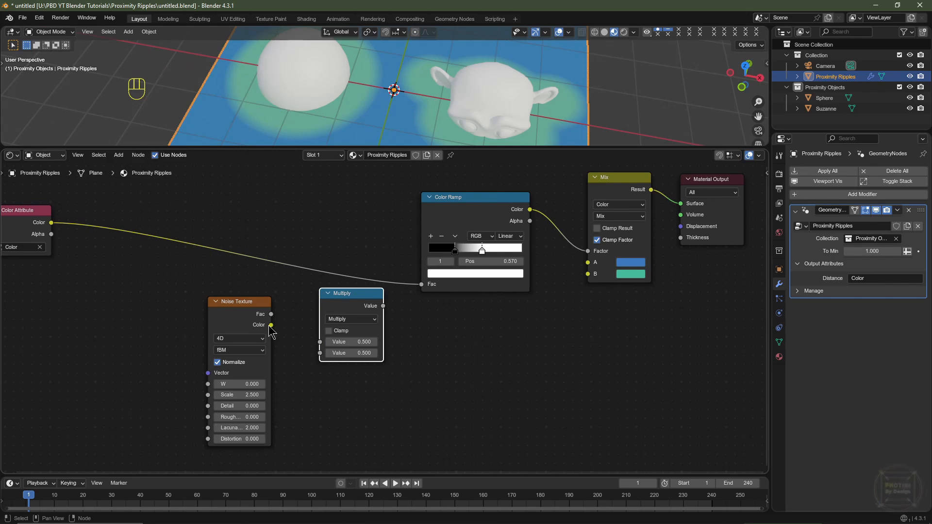
Step: Link the Noise Texture's Color and the Color Attribute's Color into Multiply, and its Value output into the Color Ramp's Fac
{"action": "left_click_drag", "start_coordinate": [270, 325], "coordinate": [320, 342]}
{"action": "left_click", "coordinate": [350, 294]}
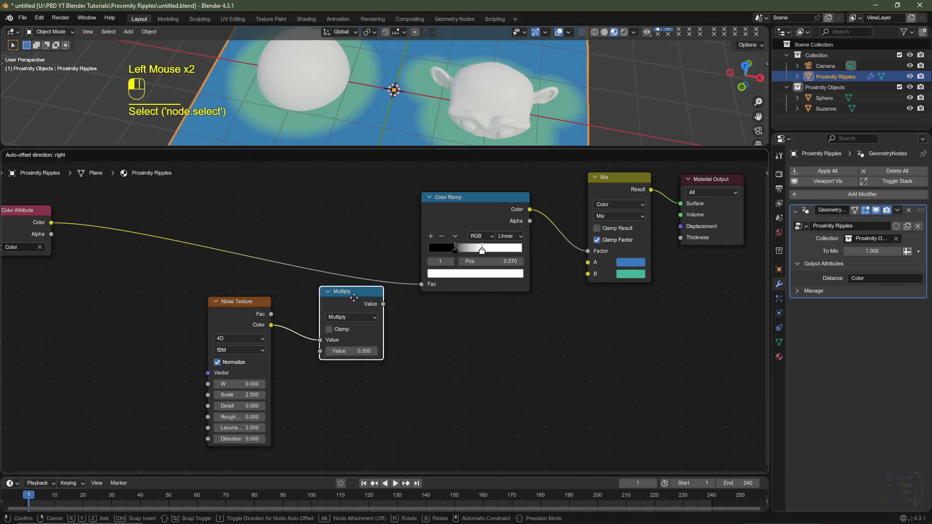
{"action": "left_click_drag", "start_coordinate": [350, 294], "coordinate": [350, 248]}
{"action": "left_click_drag", "start_coordinate": [51, 222], "coordinate": [320, 306]}
{"action": "left_click", "coordinate": [386, 261]}
{"action": "left_click_drag", "start_coordinate": [385, 260], "coordinate": [421, 288]}
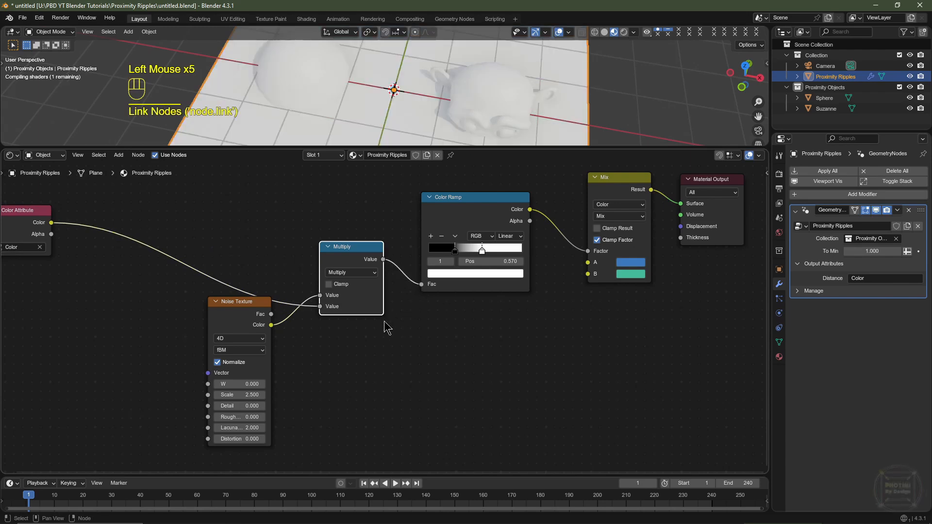
Step: Set the Noise Texture's Roughness to 0.5
{"action": "mouse_move", "coordinate": [240, 395]}
{"action": "left_mouse_down"}
{"action": "mouse_move", "coordinate": [306, 394]}
{"action": "mouse_move", "coordinate": [240, 395]}
{"action": "left_mouse_up"}
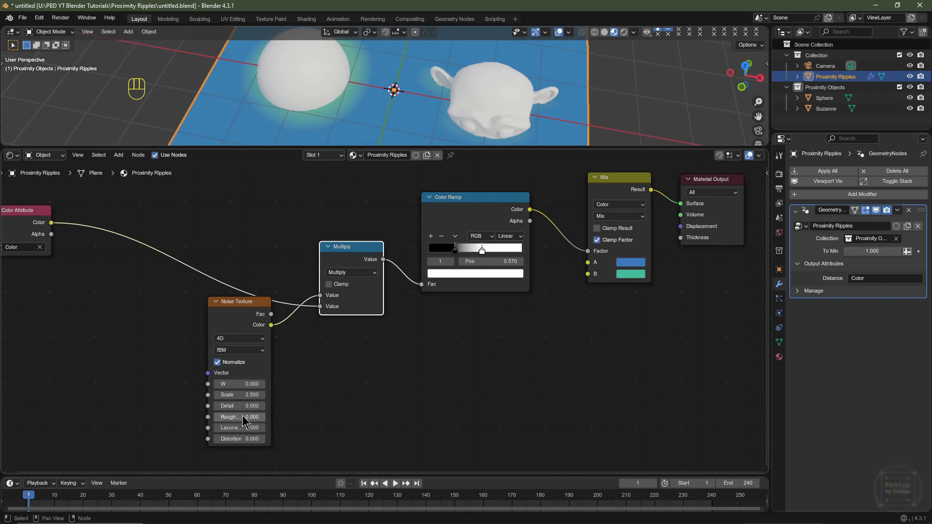
{"action": "left_click", "coordinate": [242, 418]}
{"action": "type", "text": ".5"}
{"action": "key", "text": "Return"}
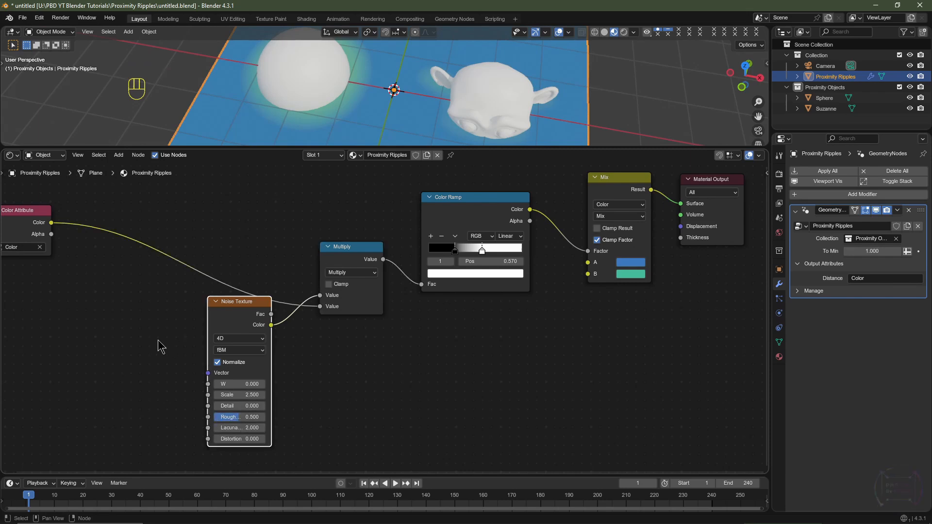
Step: Add a Texture Coordinate node and a Mapping node ahead of the Noise Texture
{"action": "key", "text": "shift+a"}
{"action": "mouse_move", "coordinate": [158, 341]}
{"action": "mouse_move", "coordinate": [137, 304]}
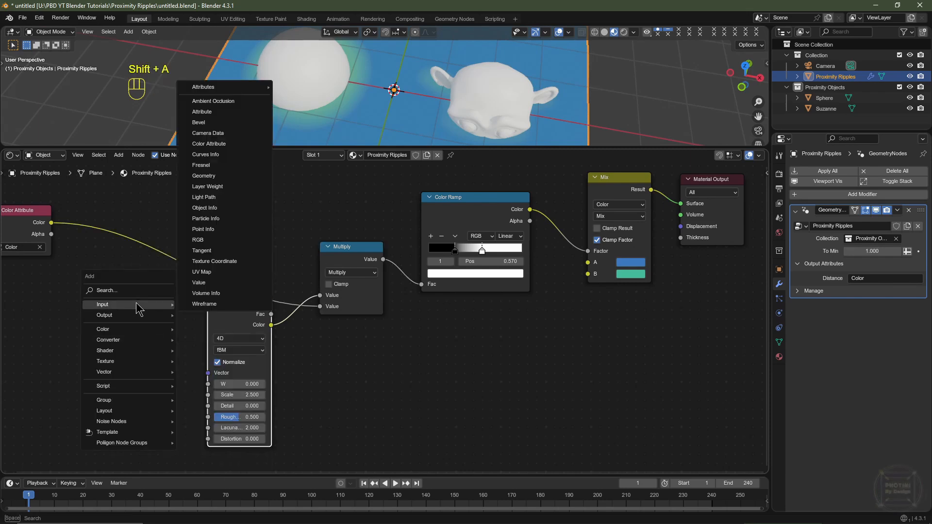
{"action": "left_click", "coordinate": [221, 265]}
{"action": "left_click", "coordinate": [13, 328]}
{"action": "key", "text": "shift+a"}
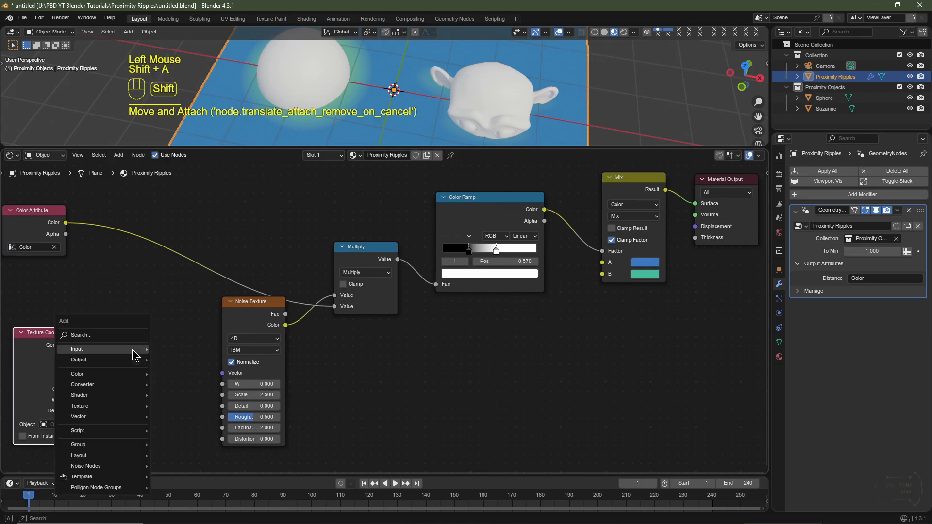
{"action": "mouse_move", "coordinate": [112, 419]}
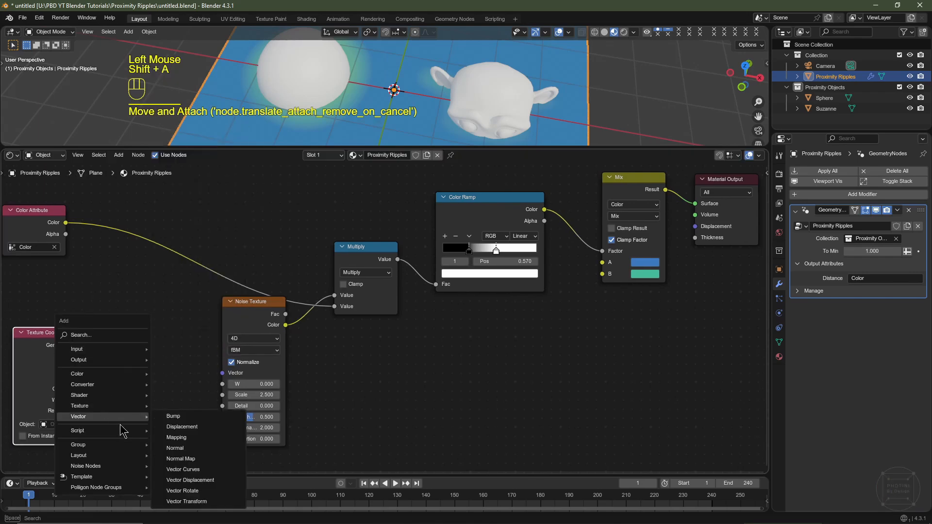
{"action": "left_click", "coordinate": [204, 440]}
{"action": "left_click", "coordinate": [115, 385]}
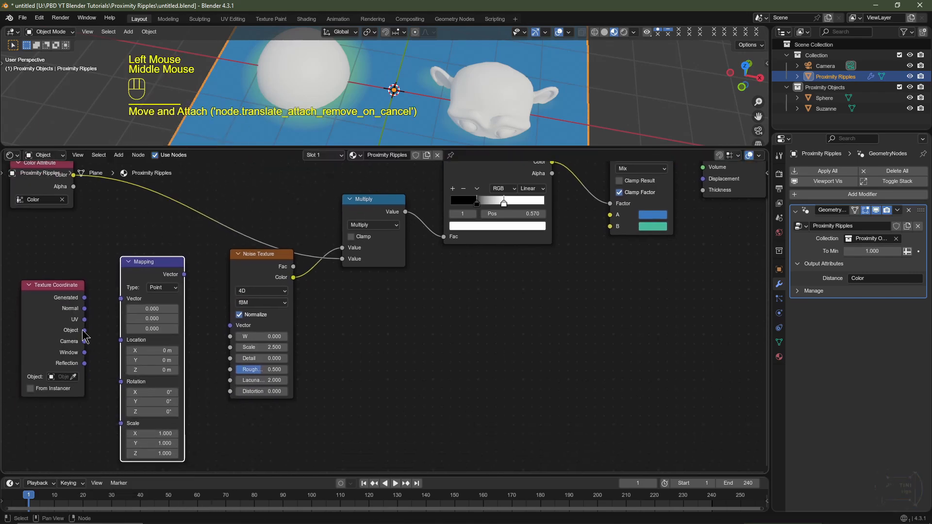
Step: Link the Texture Coordinate's Object output to the Mapping node's Vector, and the Mapping output to the Noise Texture's Vector
{"action": "left_click_drag", "start_coordinate": [85, 330], "coordinate": [121, 299]}
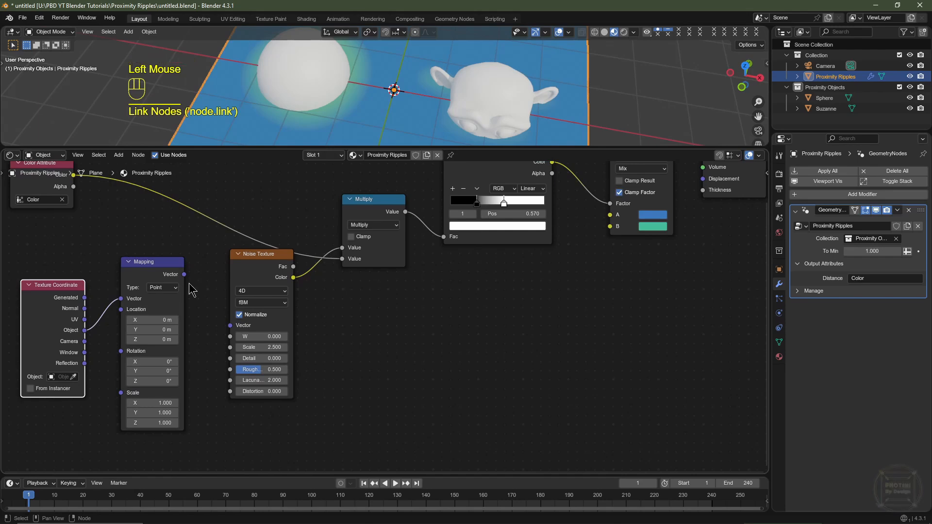
{"action": "left_click_drag", "start_coordinate": [185, 276], "coordinate": [229, 327]}
{"action": "scroll", "coordinate": [243, 325], "scroll_direction": "down", "scroll_amount": 3}
{"action": "scroll", "coordinate": [243, 326], "scroll_direction": "up", "scroll_amount": 3}
{"action": "scroll", "coordinate": [257, 321], "scroll_direction": "down", "scroll_amount": 2}
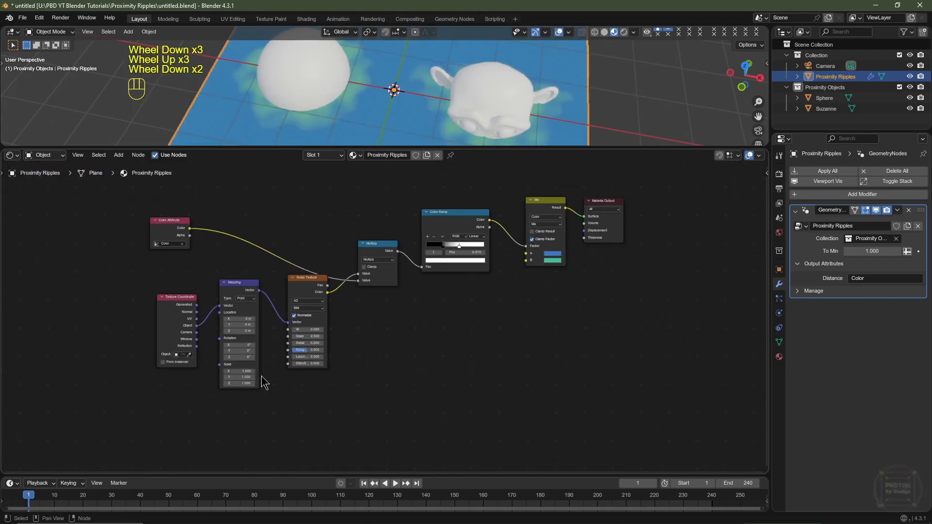
Step: Move the Texture Coordinate and Mapping nodes together farther away from the Noise Texture to make room between them
{"action": "left_click_drag", "start_coordinate": [269, 279], "coordinate": [170, 360]}
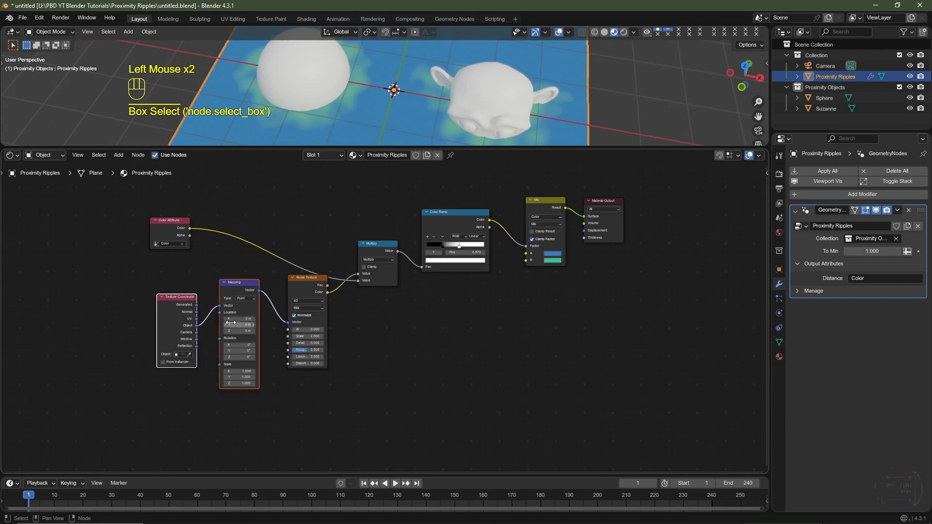
{"action": "key", "text": "g"}
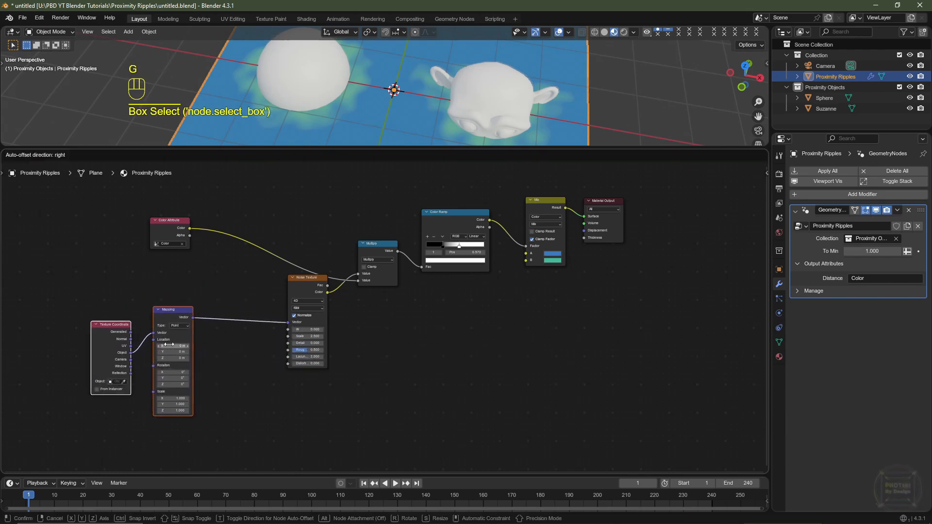
{"action": "left_click", "coordinate": [168, 345]}
{"action": "scroll", "coordinate": [245, 378], "scroll_direction": "up", "scroll_amount": 2}
{"action": "middle_click_drag", "start_coordinate": [245, 379], "coordinate": [245, 380]}
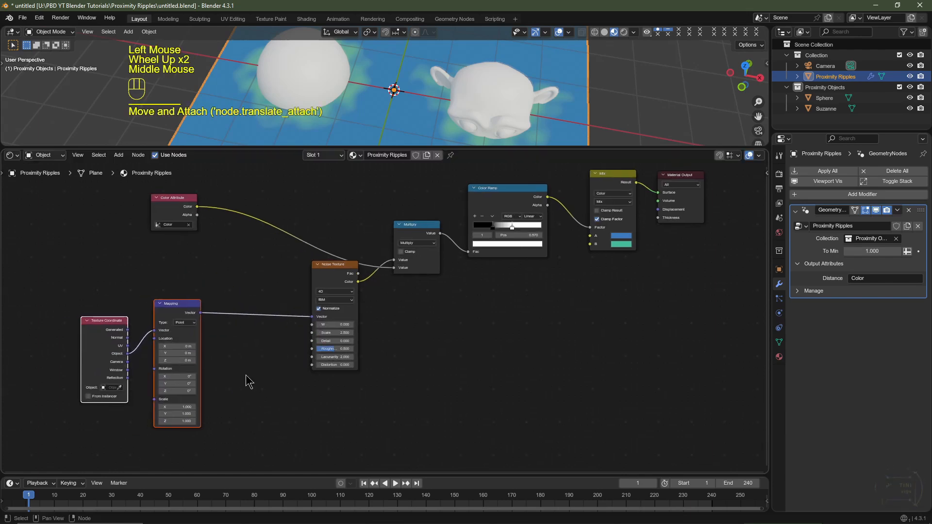
Step: Add a Mix Color node between Mapping and Noise Texture and link the Mapping node's Vector output to its B input
{"action": "key", "text": "shift+a"}
{"action": "mouse_move", "coordinate": [247, 376]}
{"action": "mouse_move", "coordinate": [242, 334]}
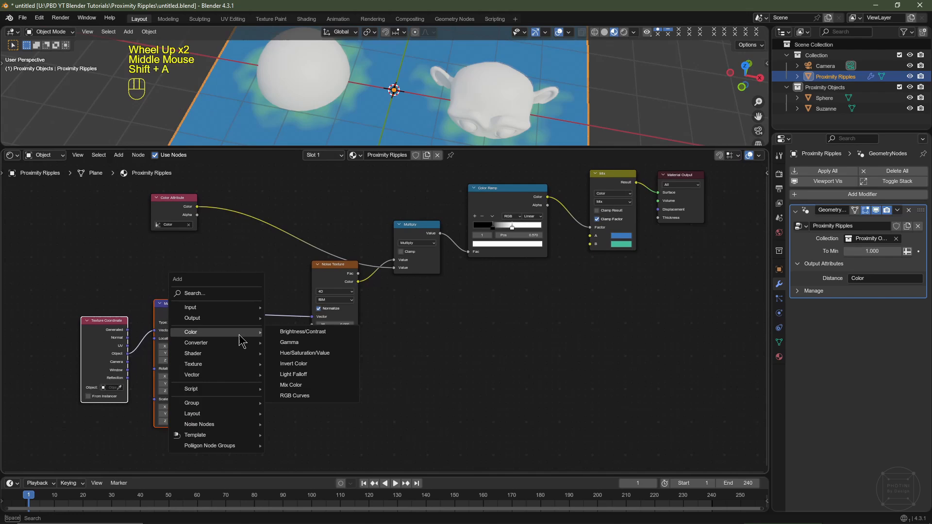
{"action": "left_click", "coordinate": [301, 385]}
{"action": "scroll", "coordinate": [291, 369], "scroll_direction": "down", "scroll_amount": 1}
{"action": "scroll", "coordinate": [272, 360], "scroll_direction": "up", "scroll_amount": 2}
{"action": "left_click_drag", "start_coordinate": [178, 267], "coordinate": [232, 402]}
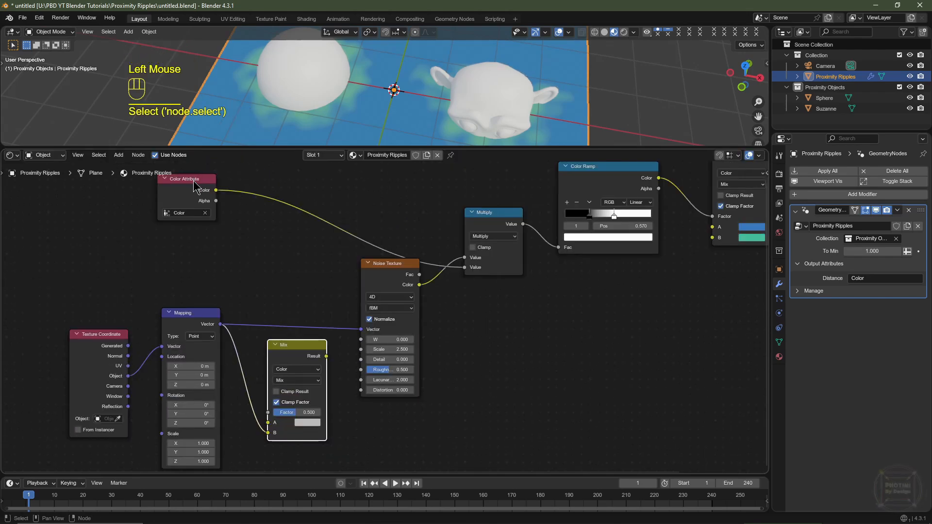
Step: Link the Color Attribute's Color to the new Mix node's A input, and its Result to the Noise Texture's Vector
{"action": "left_click", "coordinate": [193, 181]}
{"action": "key", "text": "g"}
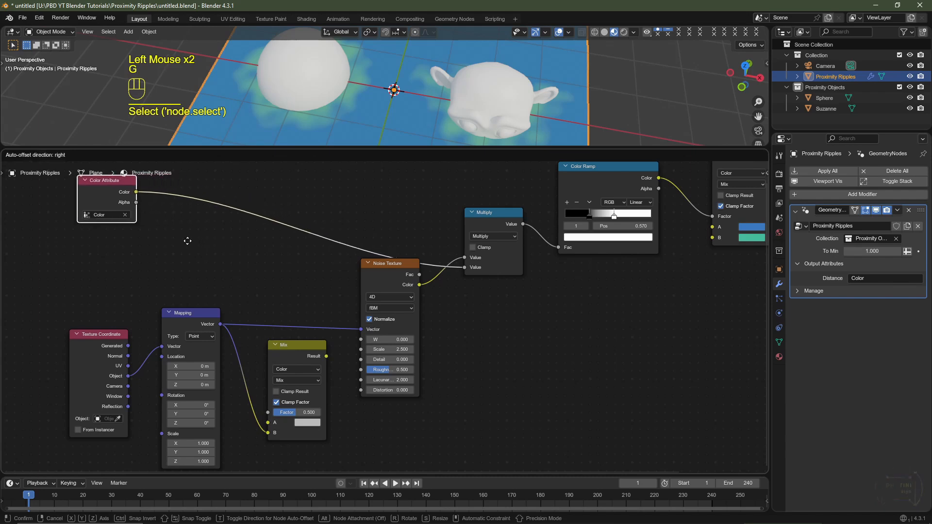
{"action": "left_click", "coordinate": [166, 228]}
{"action": "left_click_drag", "start_coordinate": [132, 191], "coordinate": [272, 432]}
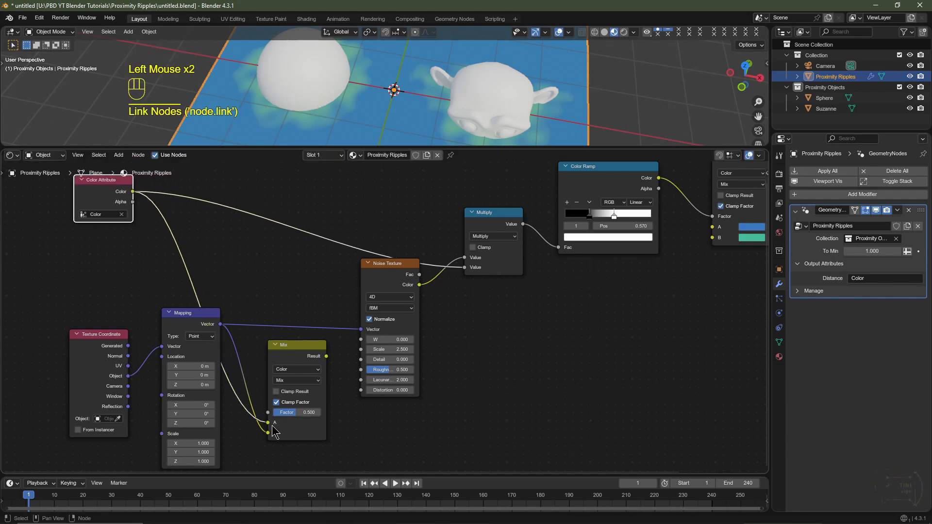
{"action": "left_click", "coordinate": [300, 361]}
{"action": "left_click_drag", "start_coordinate": [299, 360], "coordinate": [359, 335]}
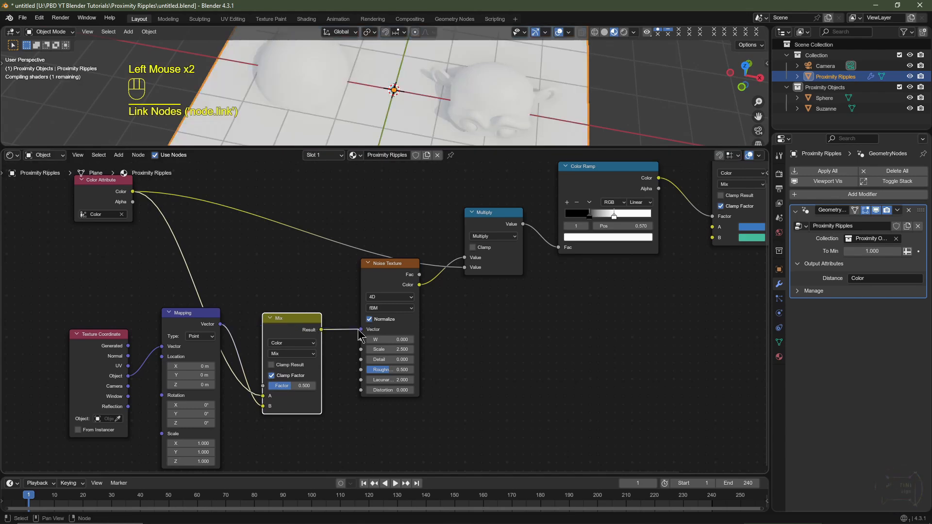
Step: Rearrange the new Mix, Mapping and Texture Coordinate nodes into a tidy row before the Noise Texture
{"action": "scroll", "coordinate": [296, 324], "scroll_direction": "down", "scroll_amount": 1}
{"action": "left_click_drag", "start_coordinate": [295, 323], "coordinate": [310, 283]}
{"action": "left_click_drag", "start_coordinate": [232, 314], "coordinate": [254, 344]}
{"action": "left_click_drag", "start_coordinate": [144, 344], "coordinate": [173, 348]}
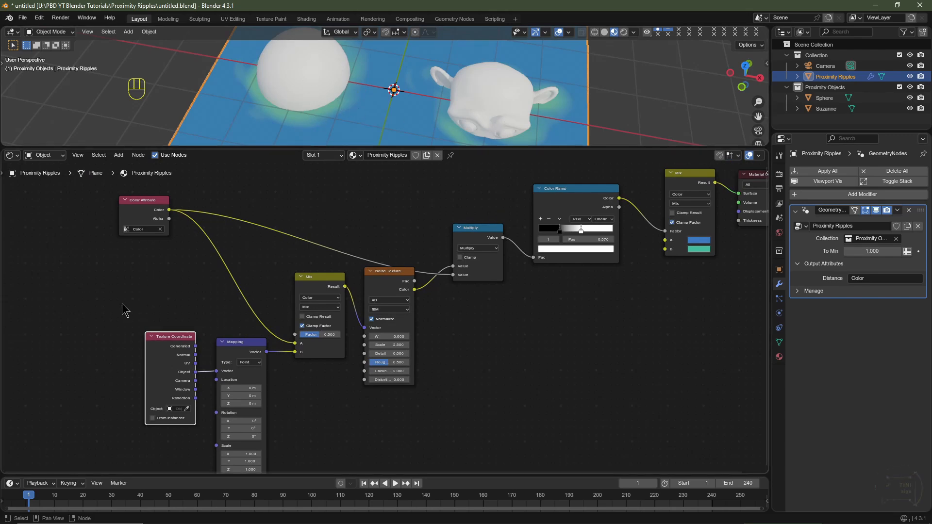
Step: Add a Value node near the Texture Coordinate node and drive its value with the expression #frame
{"action": "key", "text": "shift+a"}
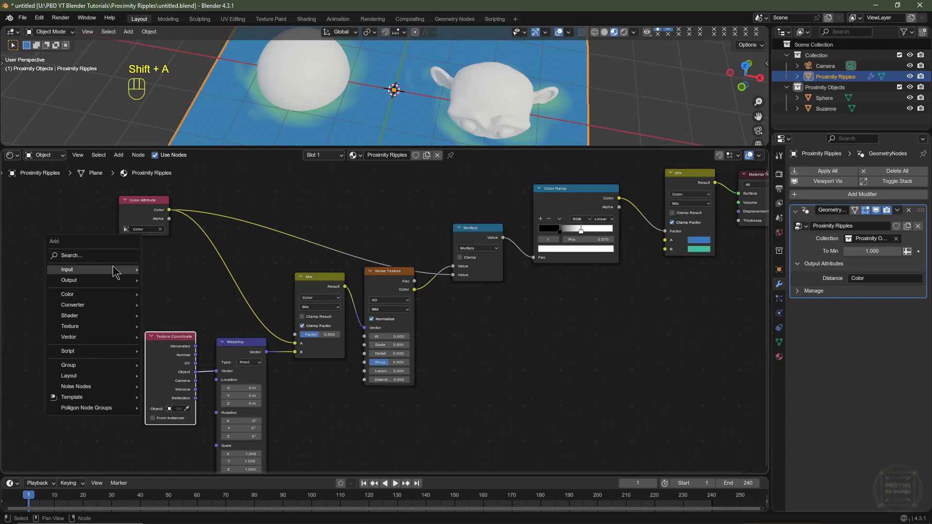
{"action": "mouse_move", "coordinate": [118, 270]}
{"action": "left_click", "coordinate": [165, 466]}
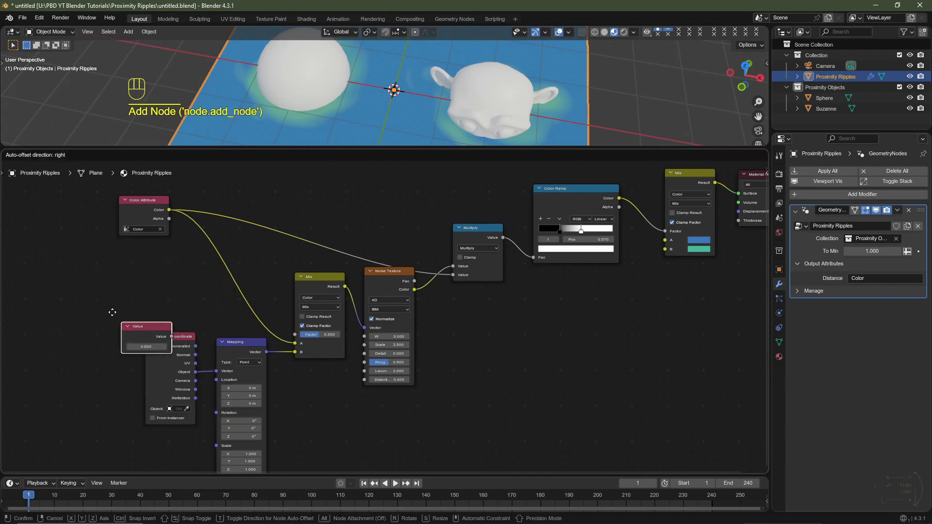
{"action": "left_click", "coordinate": [160, 335]}
{"action": "scroll", "coordinate": [160, 335], "scroll_direction": "up", "scroll_amount": 2}
{"action": "left_click", "coordinate": [240, 306]}
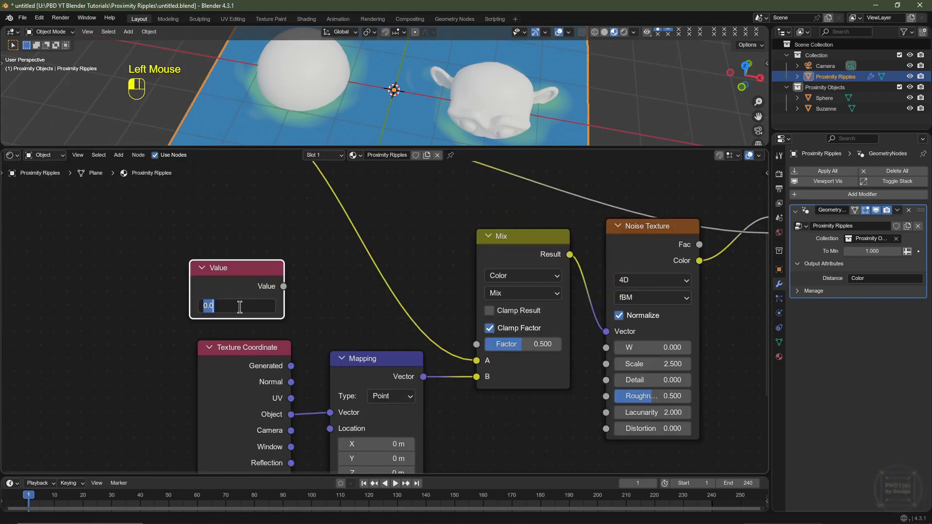
{"action": "type", "text": "#frame"}
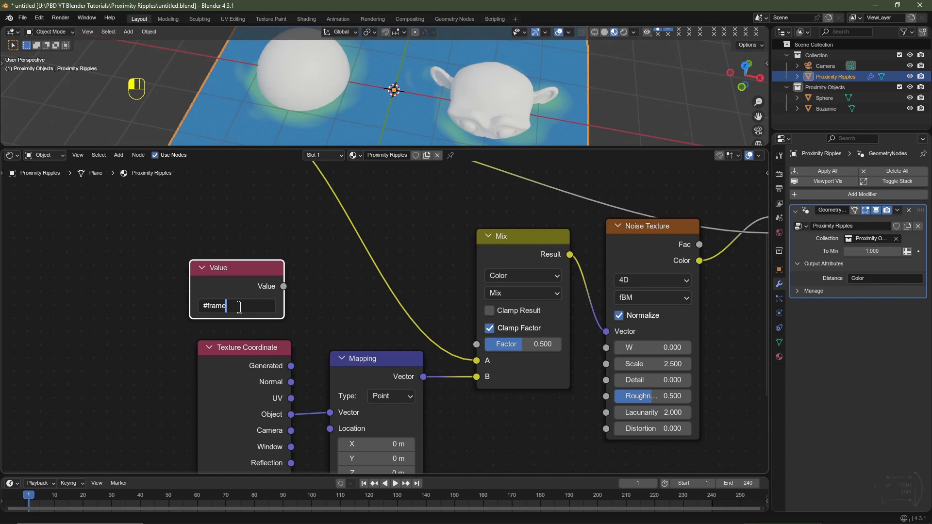
{"action": "key", "text": "Return"}
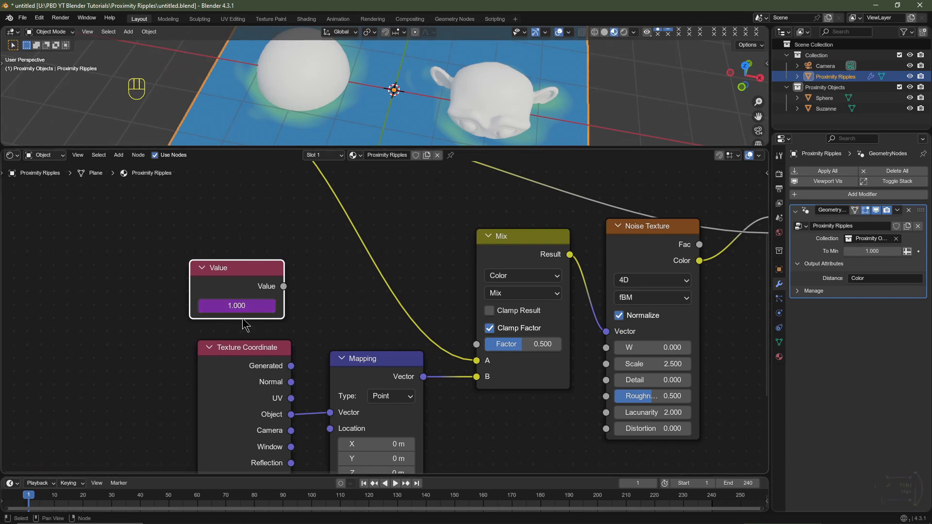
Step: Run through the timeline to the last frame to check the driven Value node, and return to frame 1
{"action": "key", "text": "space"}
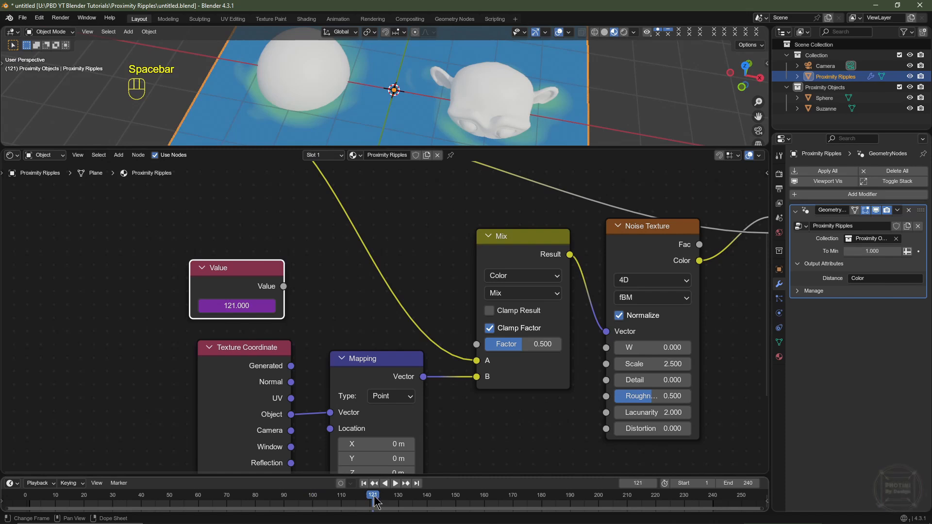
{"action": "left_click", "coordinate": [418, 484]}
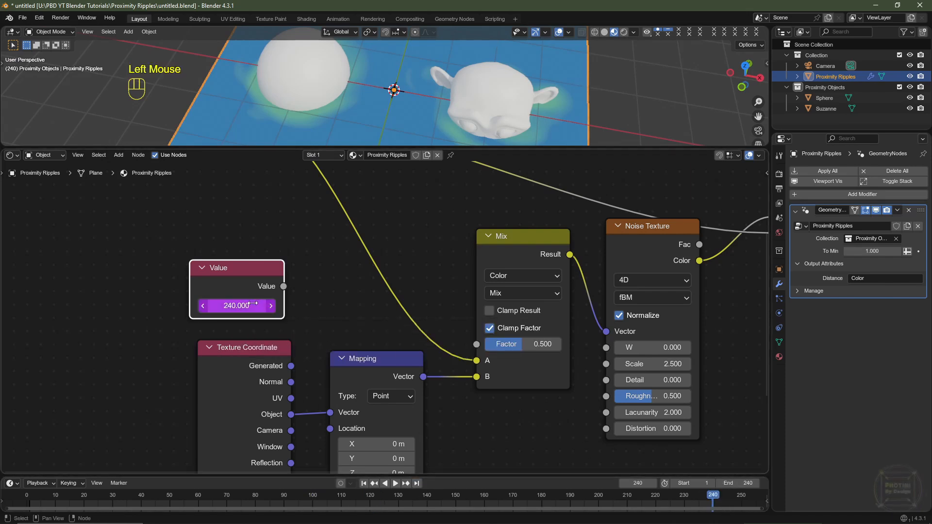
{"action": "key", "text": "ctrl+z"}
{"action": "key", "text": "ctrl+z"}
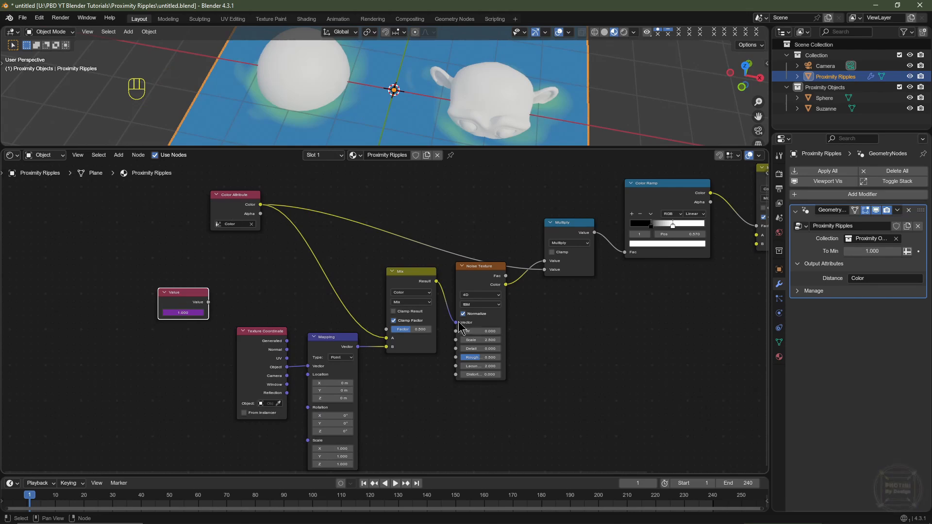
Step: Insert an Add Math node between the Color Attribute and the Mix node's A input, and link the Value node to its second input
{"action": "key", "text": "shift+a"}
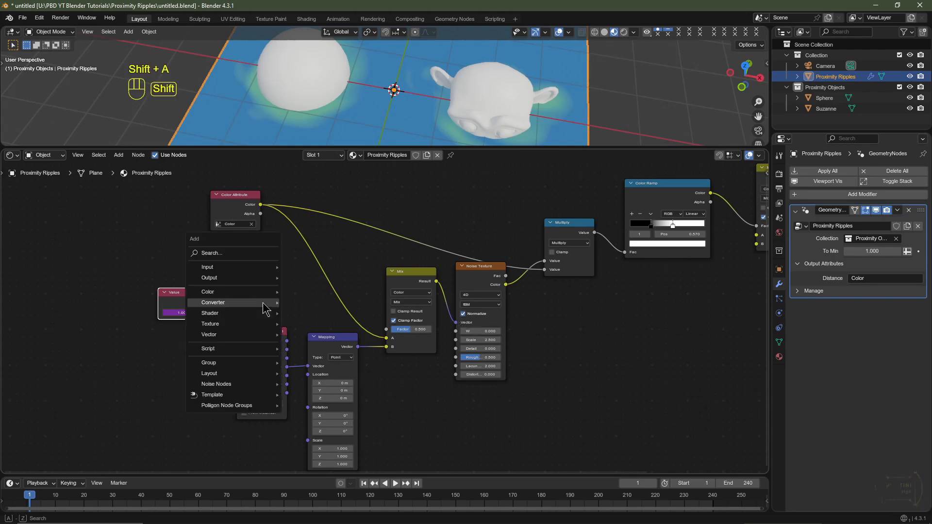
{"action": "mouse_move", "coordinate": [266, 302]}
{"action": "left_click", "coordinate": [321, 384]}
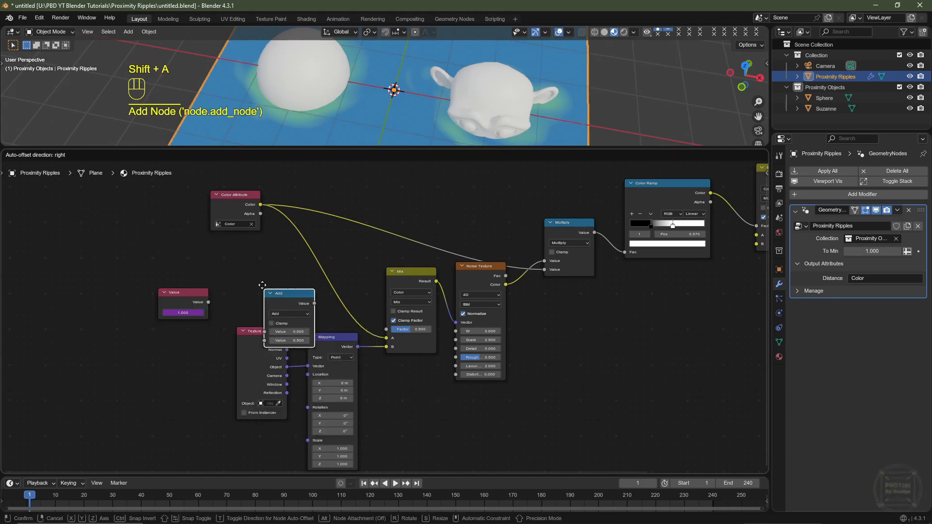
{"action": "left_click", "coordinate": [262, 300]}
{"action": "left_click_drag", "start_coordinate": [272, 270], "coordinate": [330, 270]}
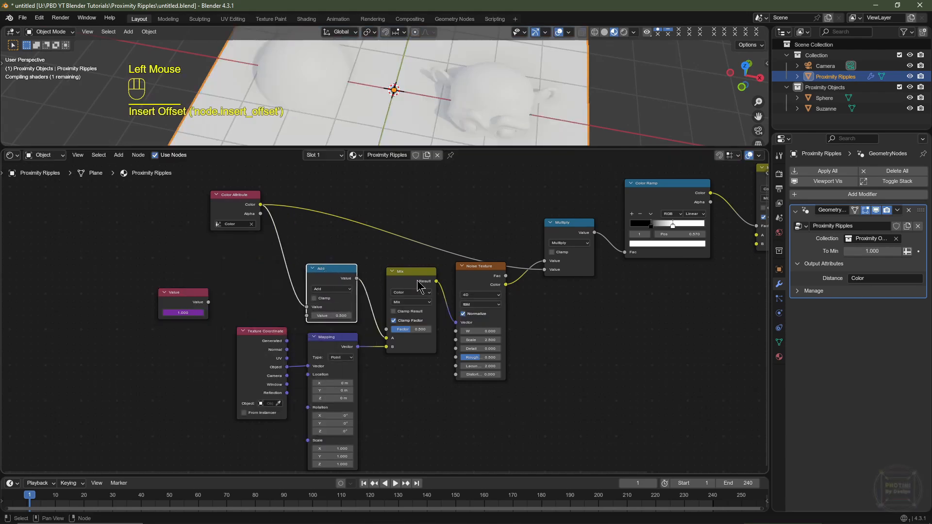
{"action": "right_click", "coordinate": [209, 306]}
{"action": "left_click_drag", "start_coordinate": [208, 302], "coordinate": [304, 325]}
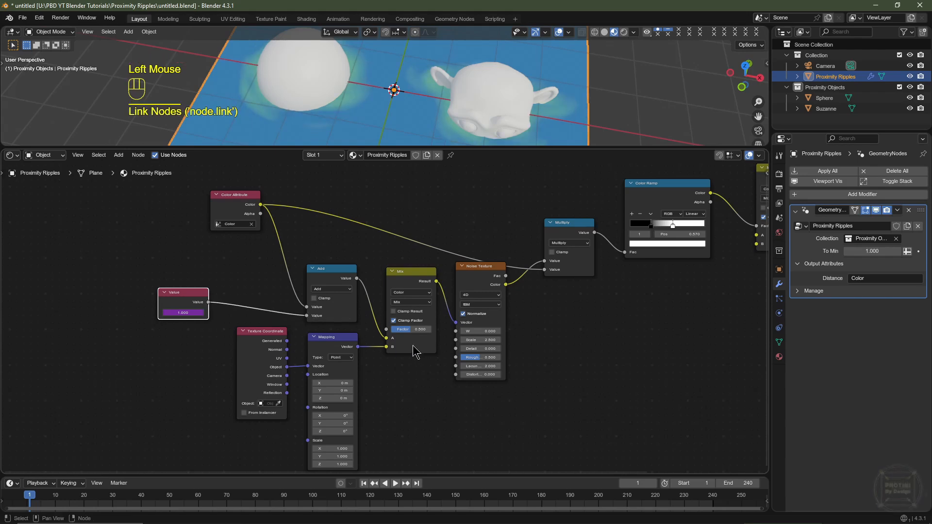
Step: Play the animation briefly to preview how fast the ripples move, and stop it
{"action": "key", "text": "ctrl+z"}
{"action": "key", "text": "ctrl+z"}
{"action": "key", "text": "space"}
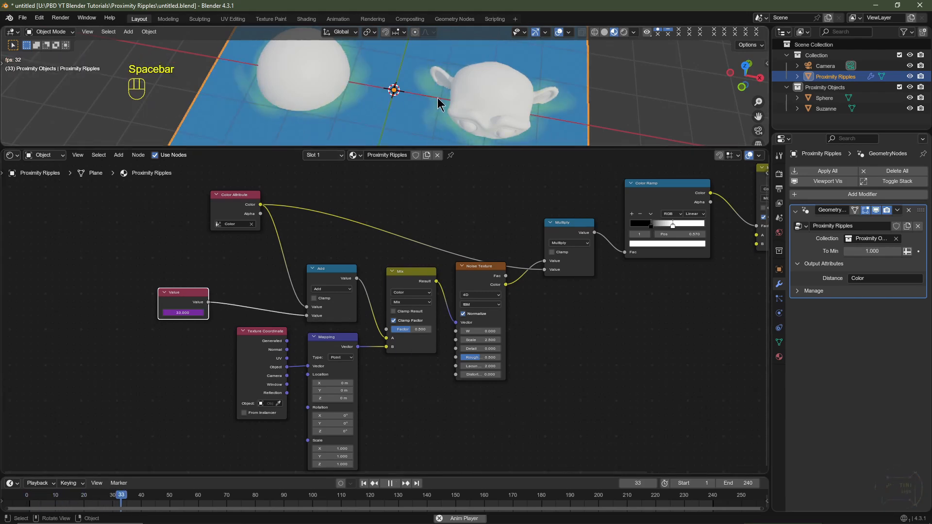
{"action": "key", "text": "space"}
Step: Move the Value node farther from the Add node and insert a Math node set to Divide on the link between them
{"action": "scroll", "coordinate": [321, 265], "scroll_direction": "up", "scroll_amount": 2}
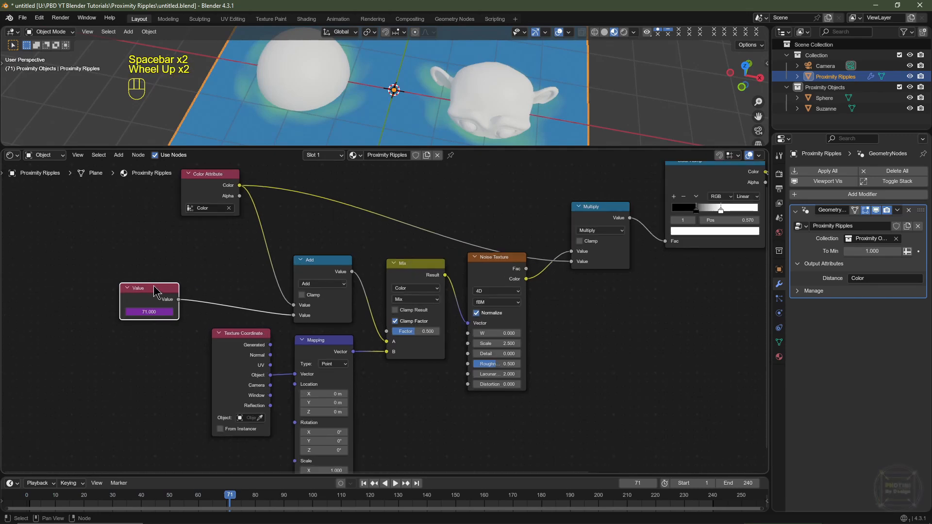
{"action": "left_click_drag", "start_coordinate": [151, 290], "coordinate": [62, 309]}
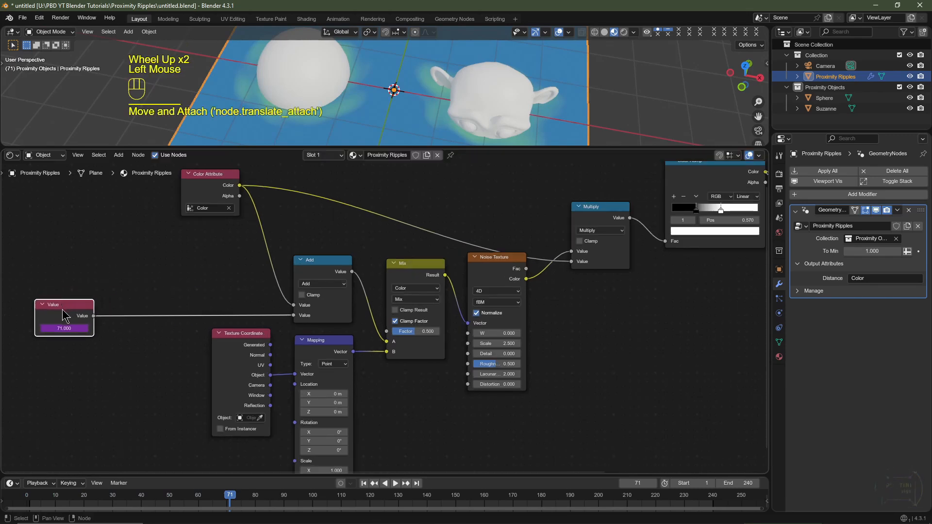
{"action": "left_click", "coordinate": [62, 310]}
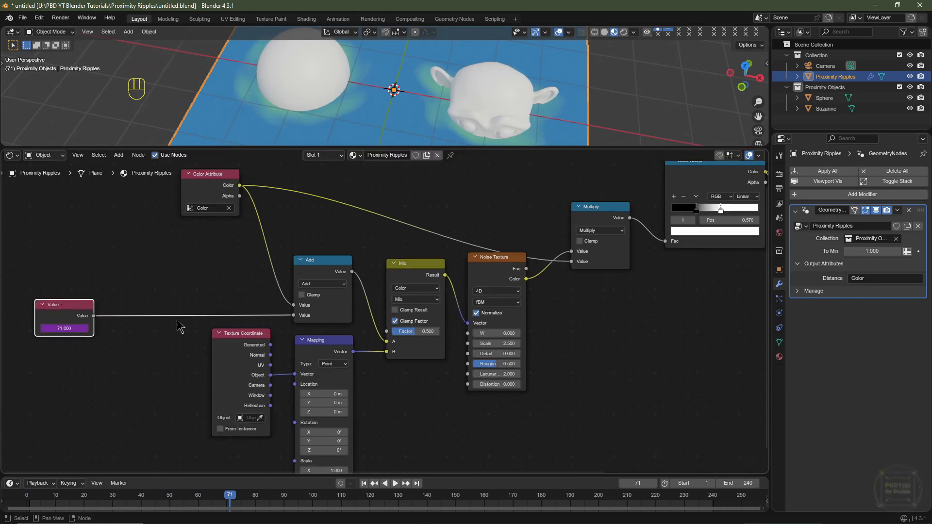
{"action": "key", "text": "shift+a"}
{"action": "mouse_move", "coordinate": [159, 319]}
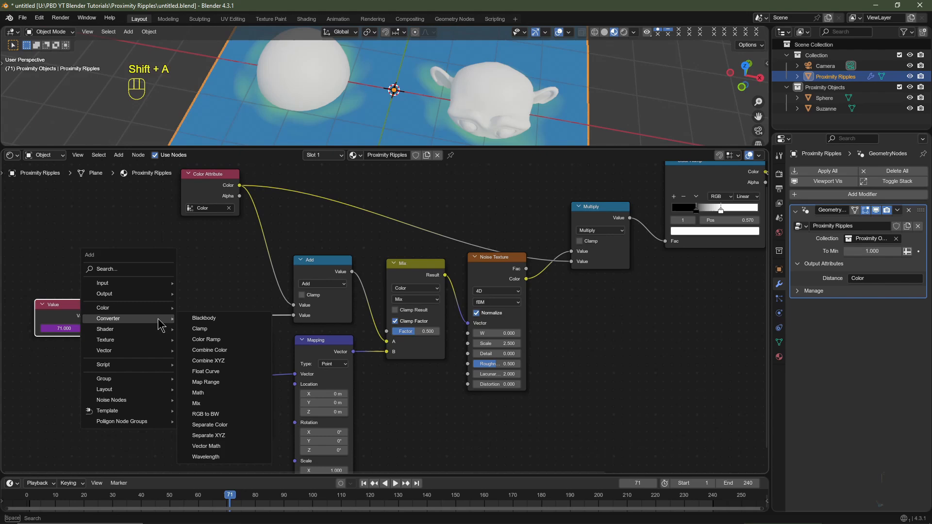
{"action": "left_click", "coordinate": [199, 393]}
{"action": "left_click", "coordinate": [137, 352]}
{"action": "left_click", "coordinate": [154, 377]}
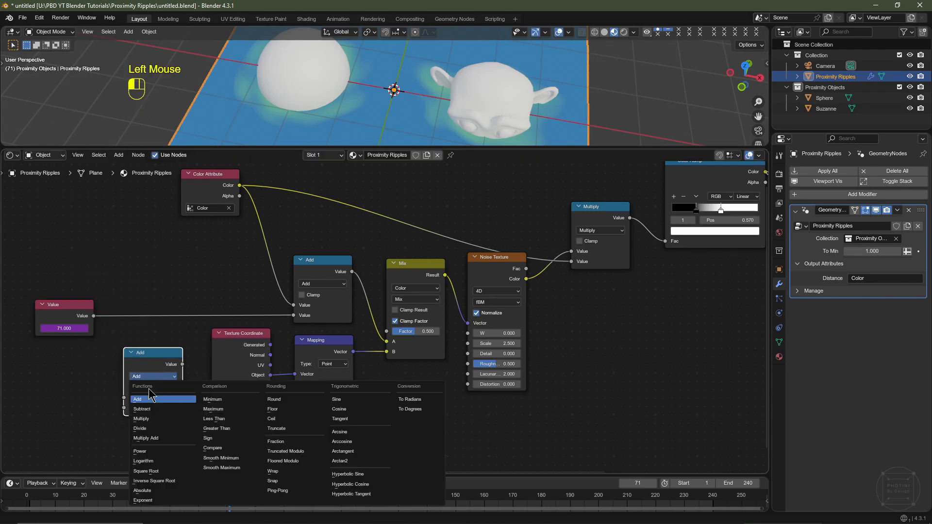
{"action": "left_click", "coordinate": [140, 428]}
{"action": "left_click_drag", "start_coordinate": [152, 360], "coordinate": [147, 305]}
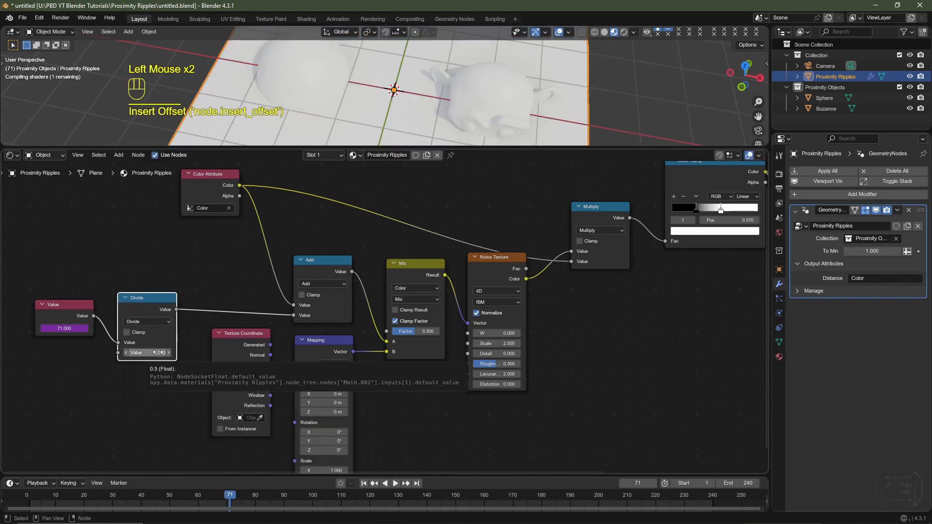
Step: Set the Divide node's second value to 50
{"action": "left_click", "coordinate": [158, 353]}
{"action": "type", "text": "50"}
{"action": "key", "text": "Return"}
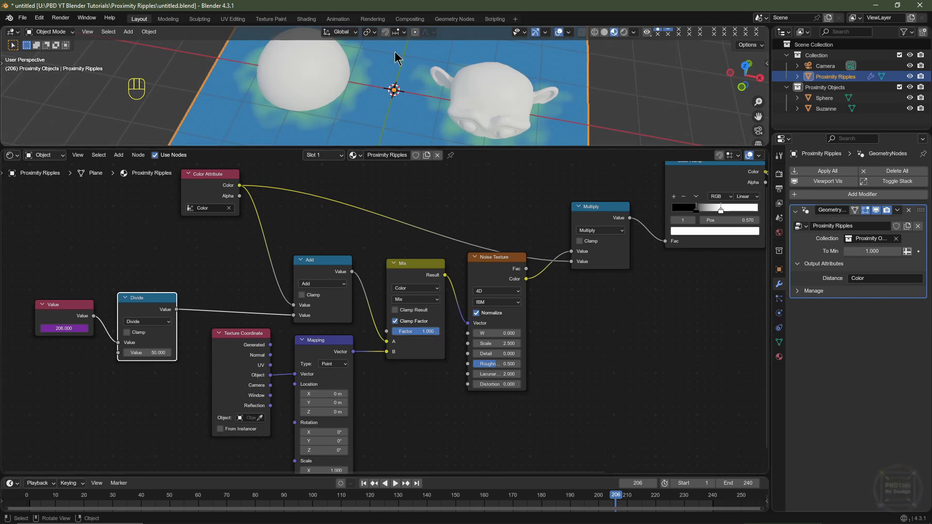
Step: Play the animation, lower the Factor of the Mix node before the Noise Texture to 0, and play it again to compare the ripples
{"action": "key", "text": "space"}
{"action": "key", "text": "space"}
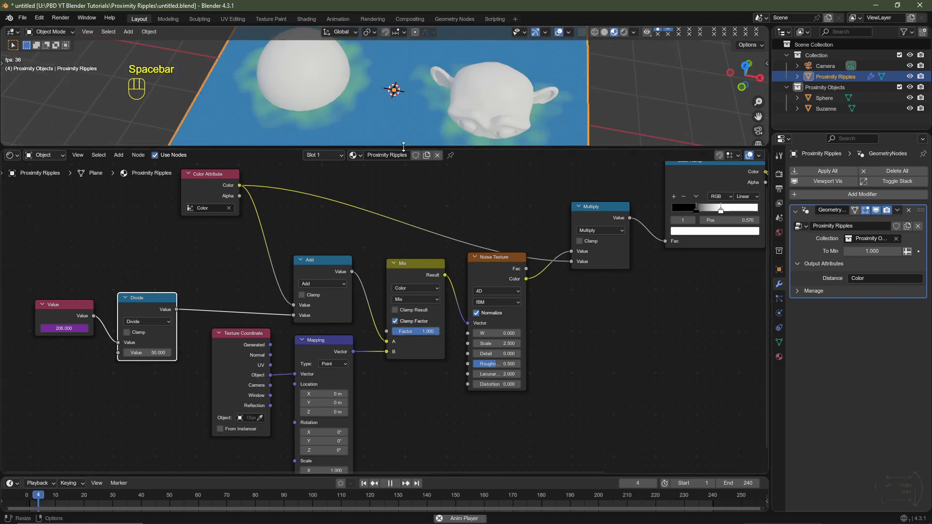
{"action": "left_click_drag", "start_coordinate": [430, 335], "coordinate": [399, 335]}
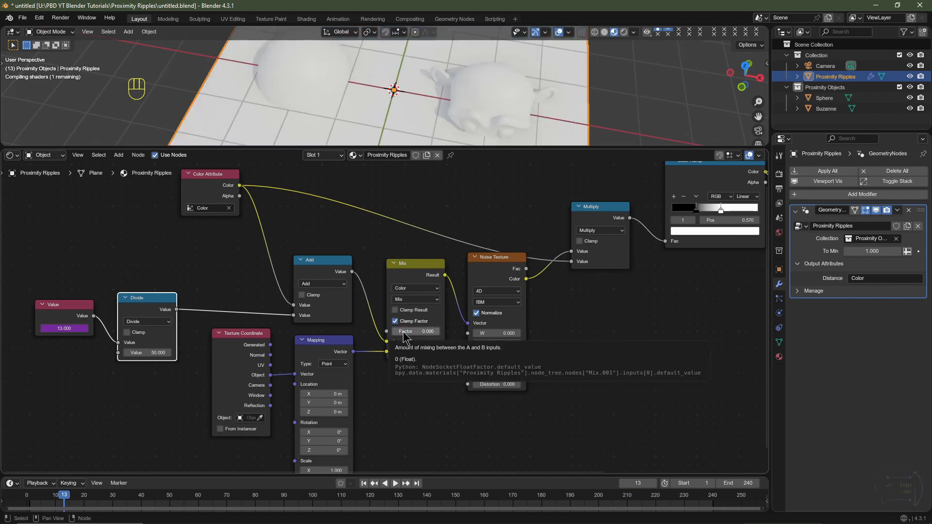
{"action": "key", "text": "space"}
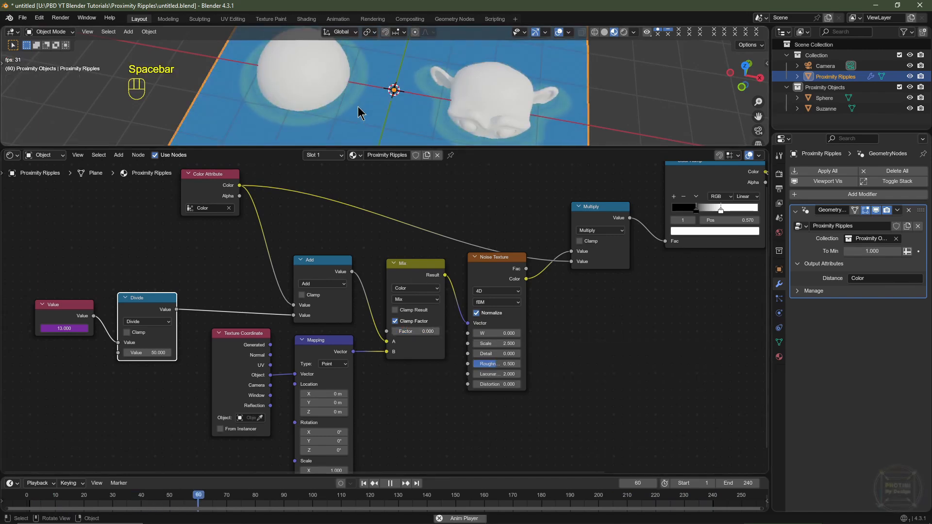
{"action": "key", "text": "space"}
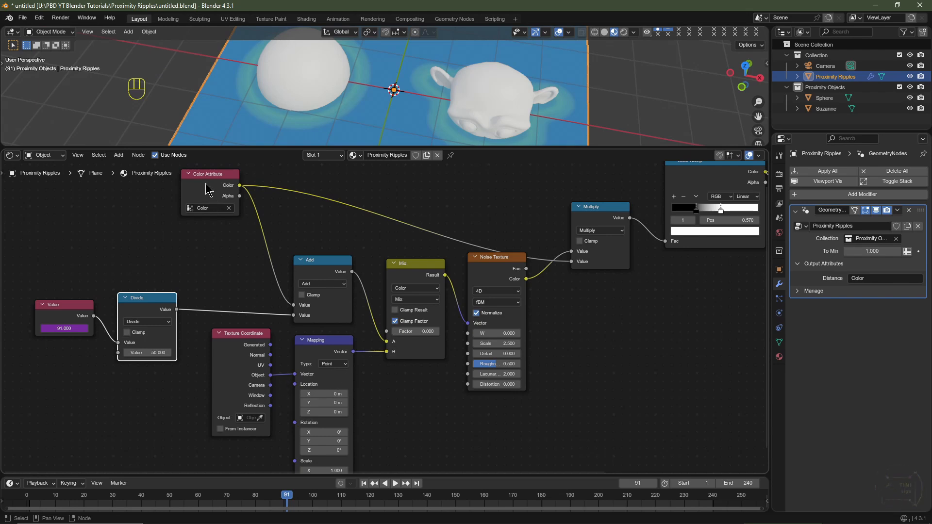
Step: Set the Factor of the Mix node feeding the Noise Texture to 0.333
{"action": "left_click", "coordinate": [412, 330]}
{"action": "type", "text": ".3"}
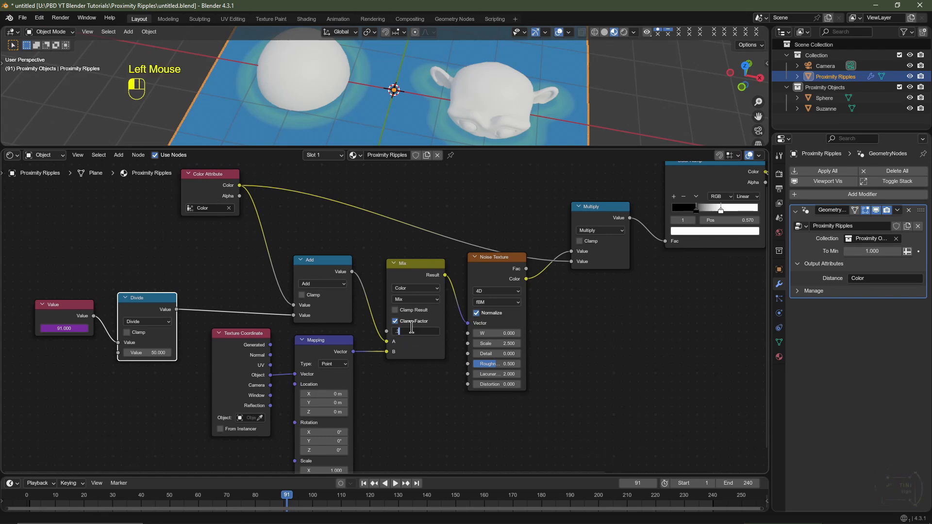
{"action": "type", "text": "33"}
{"action": "key", "text": "Return"}
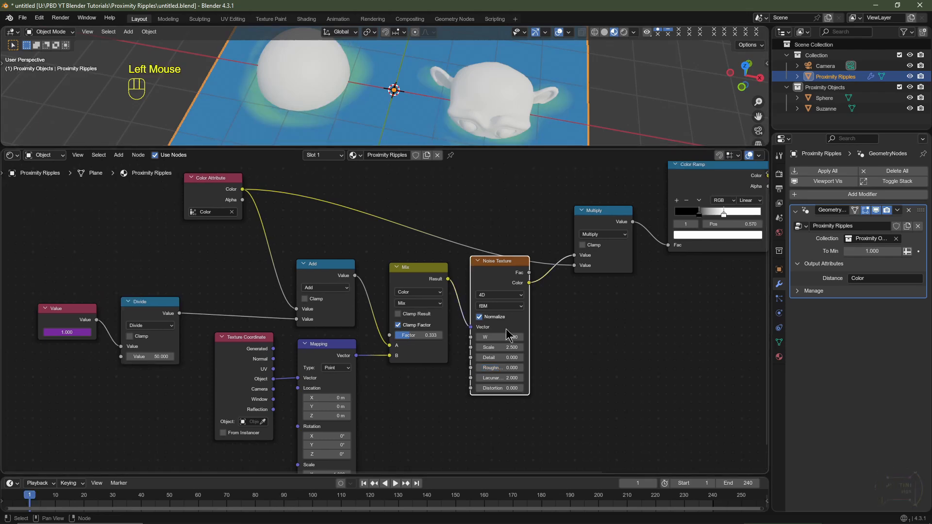
Step: Start animation playback and set the Noise Texture's Scale to 5 and Roughness to 0.5
{"action": "key", "text": "space"}
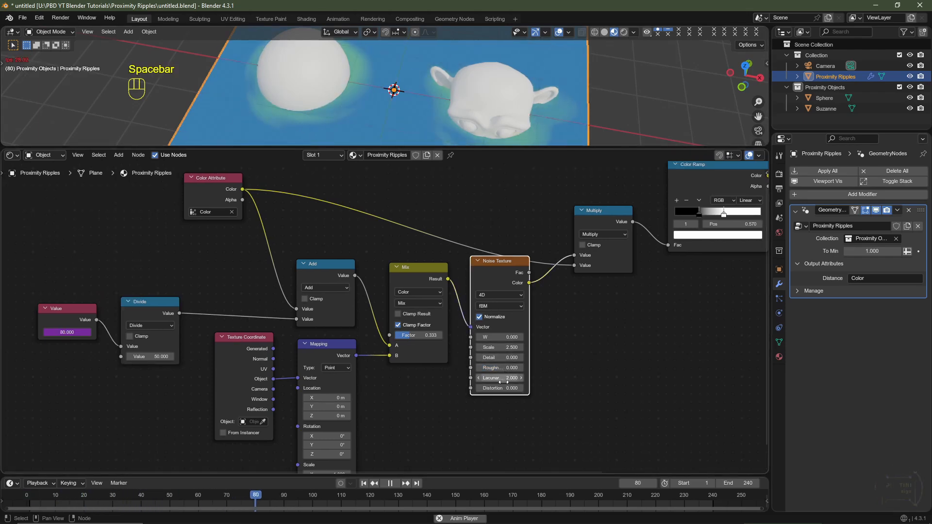
{"action": "left_click", "coordinate": [504, 349]}
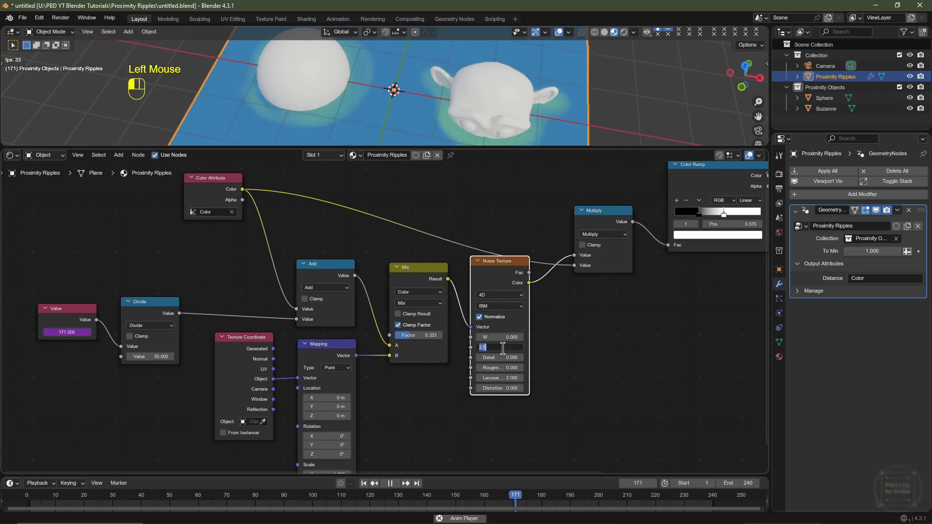
{"action": "type", "text": "5"}
{"action": "key", "text": "Return"}
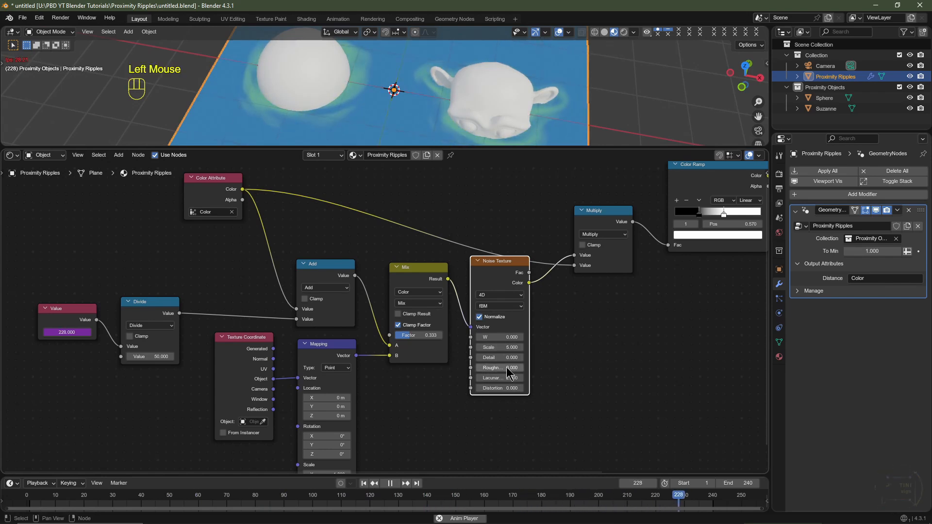
{"action": "double_click", "coordinate": [507, 368]}
{"action": "type", "text": "0.5"}
{"action": "key", "text": "Return"}
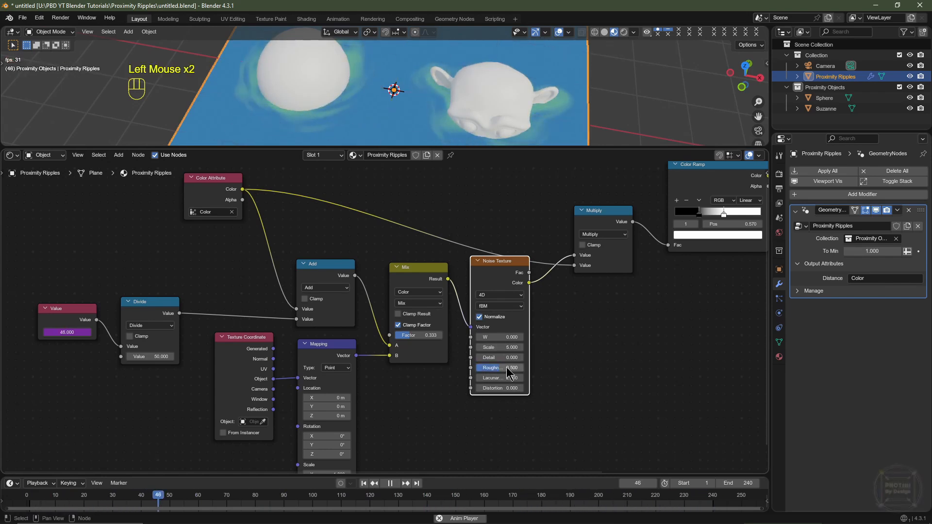
Step: Raise the Noise Texture's Distortion to 4.5 and inspect the animated ripples around the objects
{"action": "left_click", "coordinate": [507, 388]}
{"action": "type", "text": ".5"}
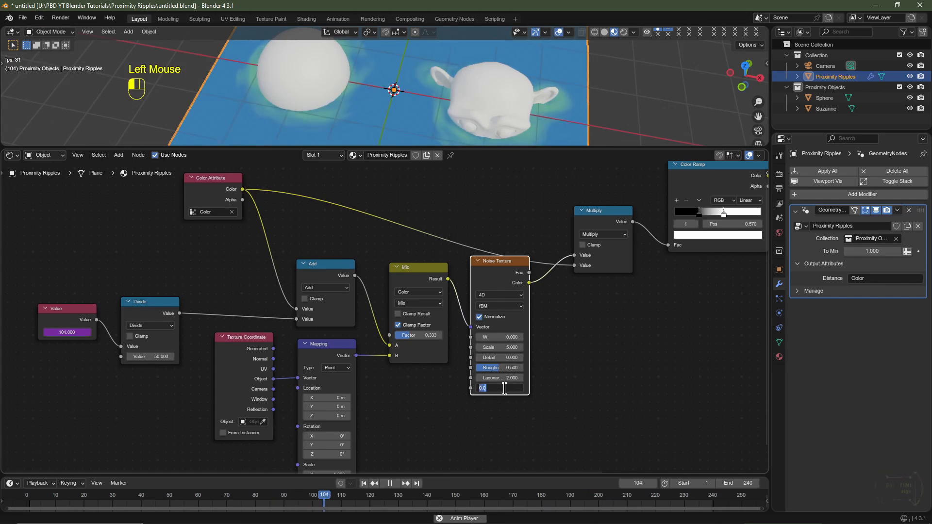
{"action": "key", "text": "Return"}
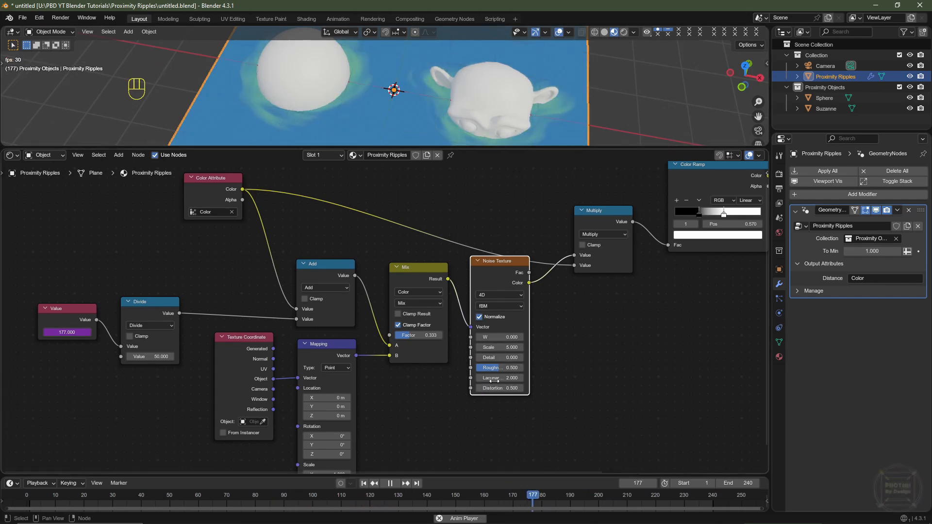
{"action": "left_click_drag", "start_coordinate": [498, 388], "coordinate": [546, 388]}
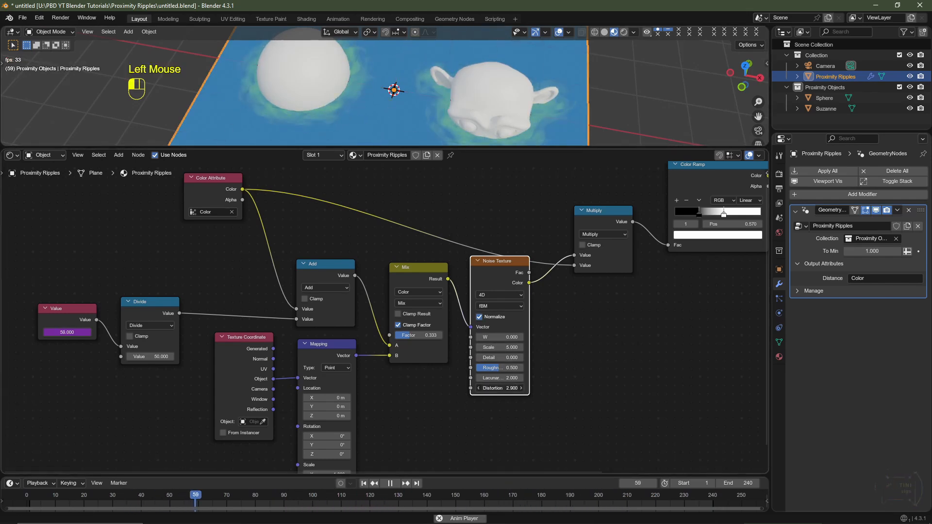
{"action": "middle_click_drag", "start_coordinate": [438, 99], "coordinate": [441, 118]}
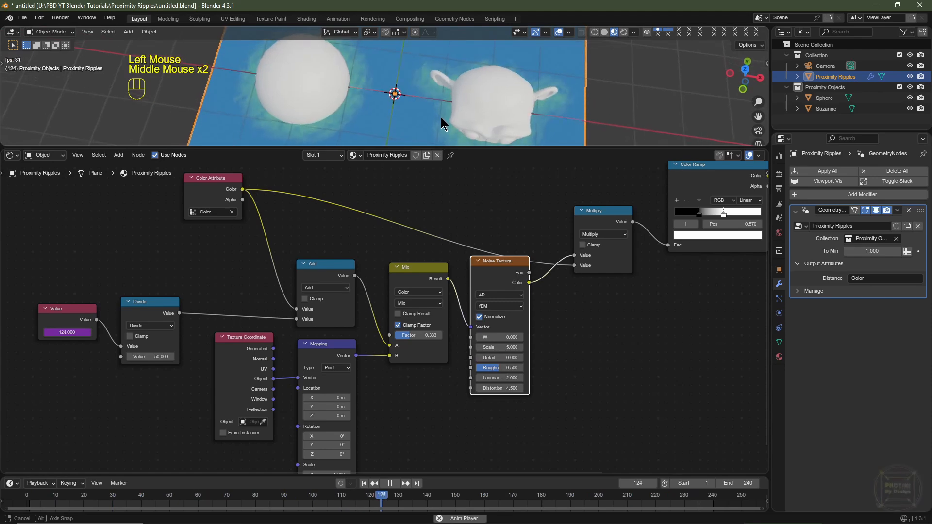
{"action": "scroll", "coordinate": [441, 118], "scroll_direction": "up", "scroll_amount": 2}
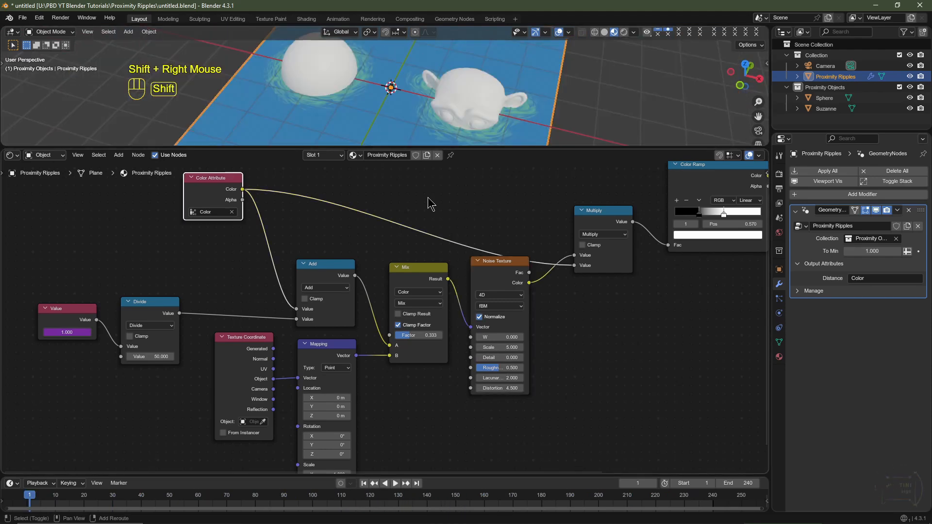
Step: Add a reroute point on the Color Attribute to Multiply link and move it above the Noise Texture node
{"action": "right_click_drag", "start_coordinate": [429, 203], "coordinate": [427, 205], "text": "shift"}
{"action": "right_click_drag", "start_coordinate": [419, 242], "coordinate": [418, 244], "text": "shift"}
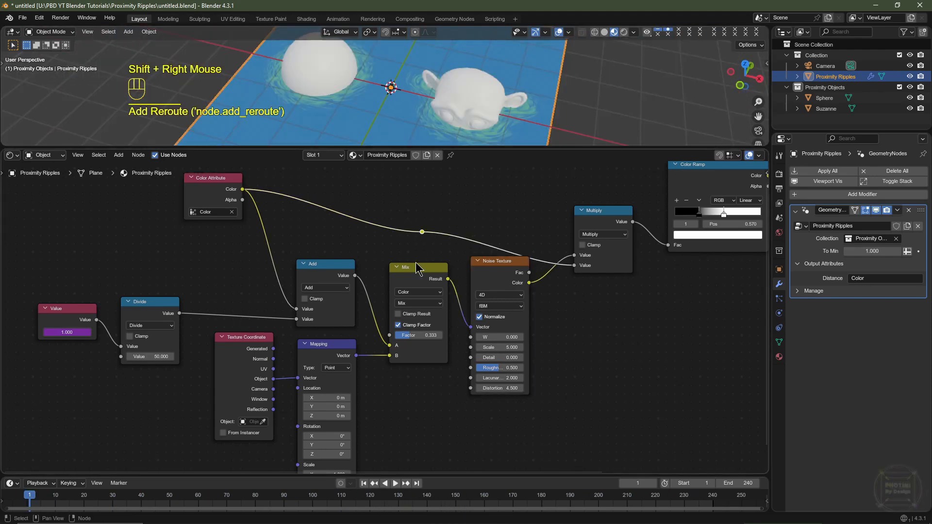
{"action": "key", "text": "g"}
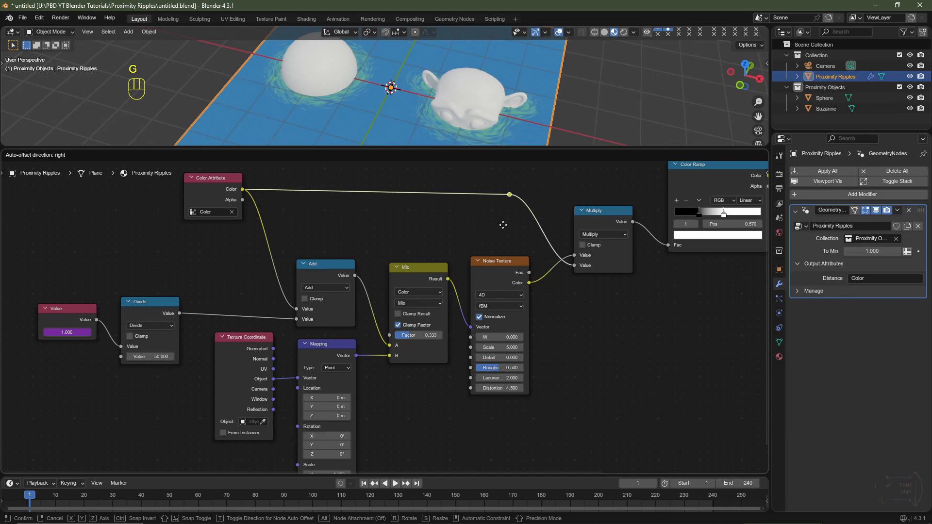
{"action": "left_click", "coordinate": [503, 225]}
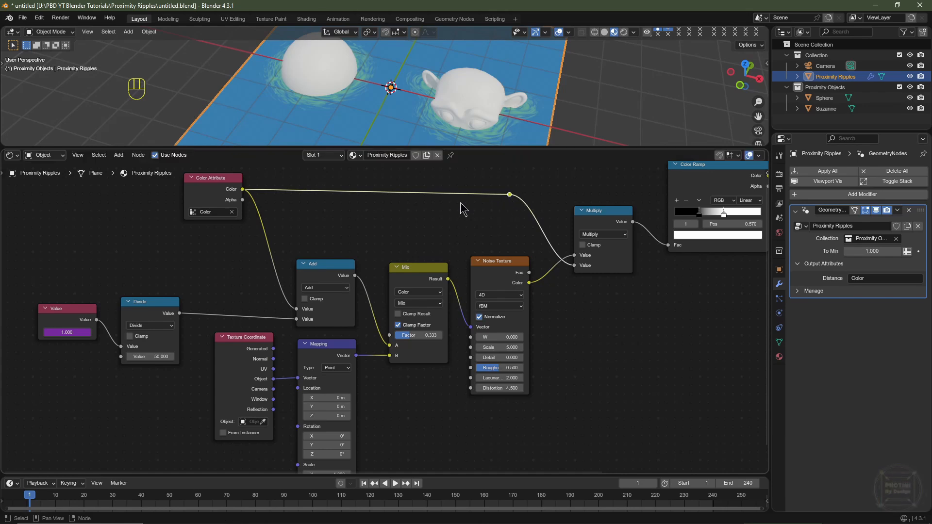
Step: Search the add-on preferences for "node" to check Node Wrangler, and view the options for saving preferences
{"action": "left_click", "coordinate": [38, 18]}
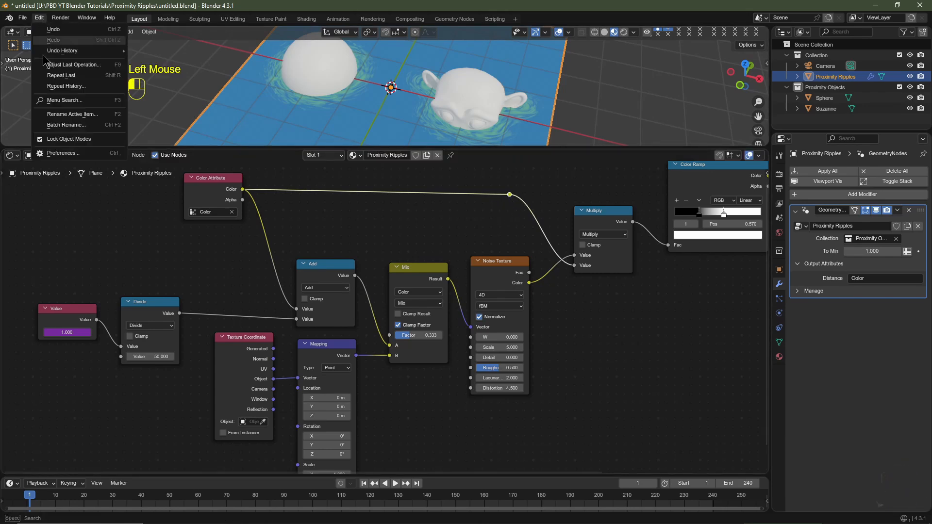
{"action": "left_click", "coordinate": [62, 154]}
{"action": "left_click", "coordinate": [147, 35]}
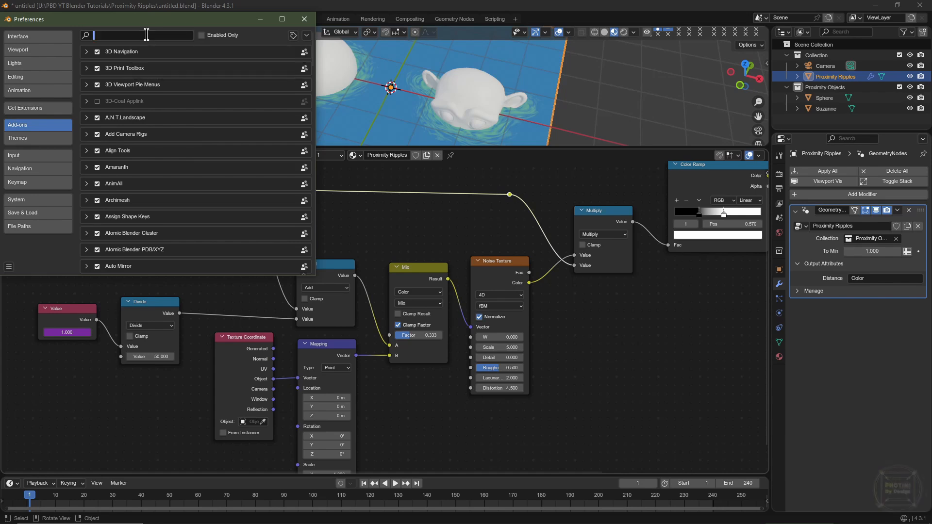
{"action": "type", "text": "node"}
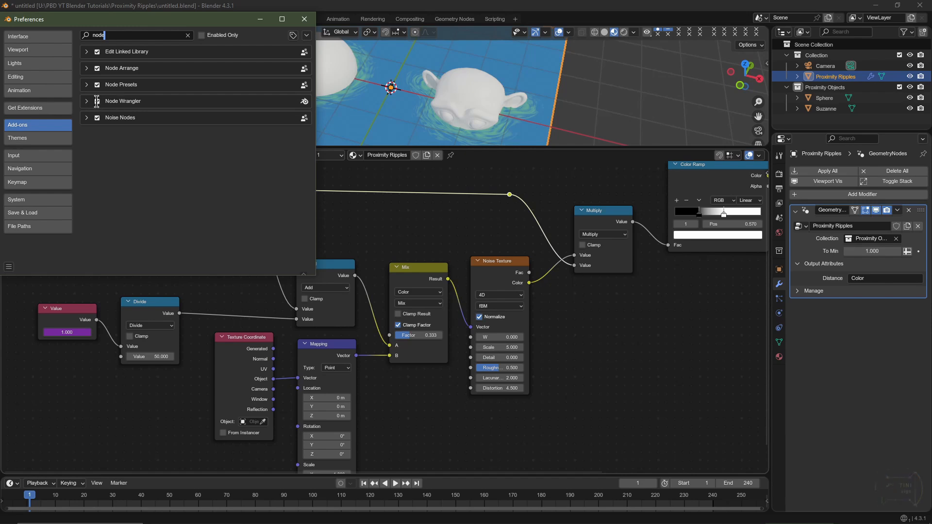
{"action": "left_click", "coordinate": [9, 267]}
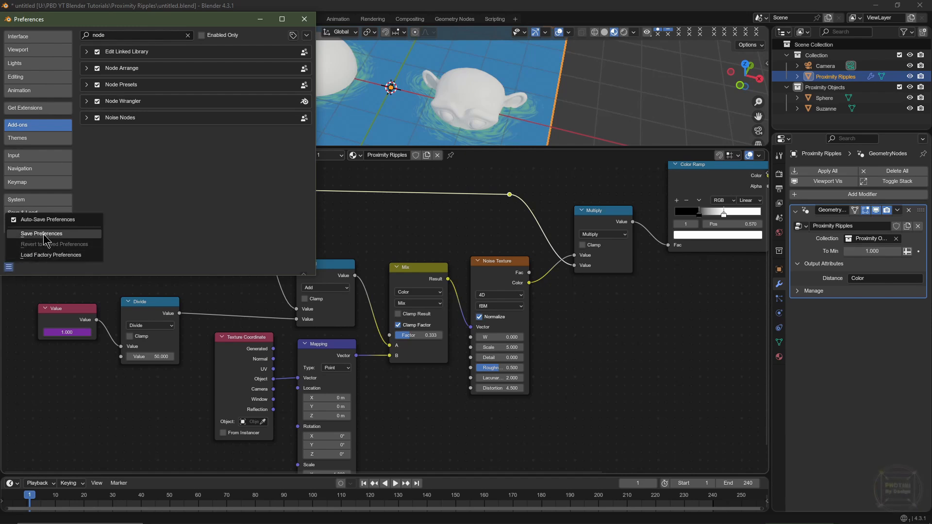
{"action": "left_click", "coordinate": [620, 362]}
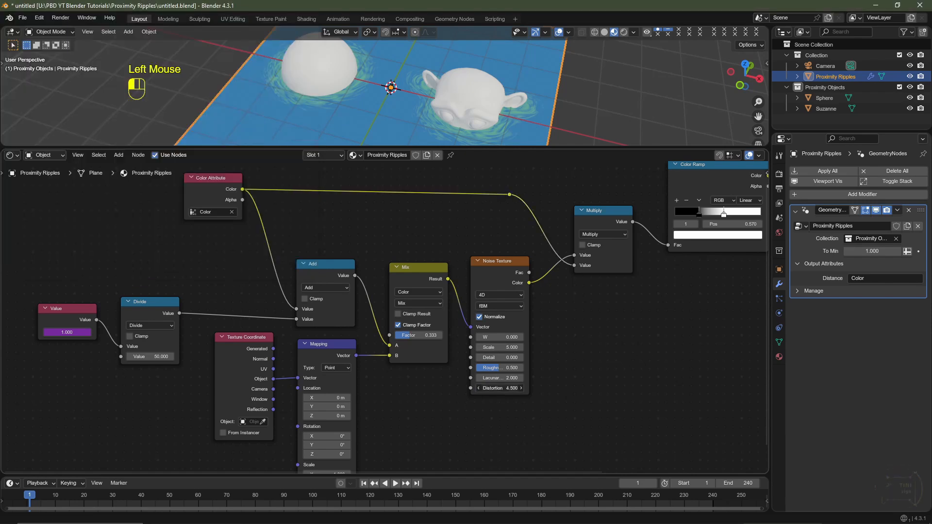
Step: Set the Noise Texture's Distortion and Roughness both to 0
{"action": "type", "text": "0"}
{"action": "key", "text": "Return"}
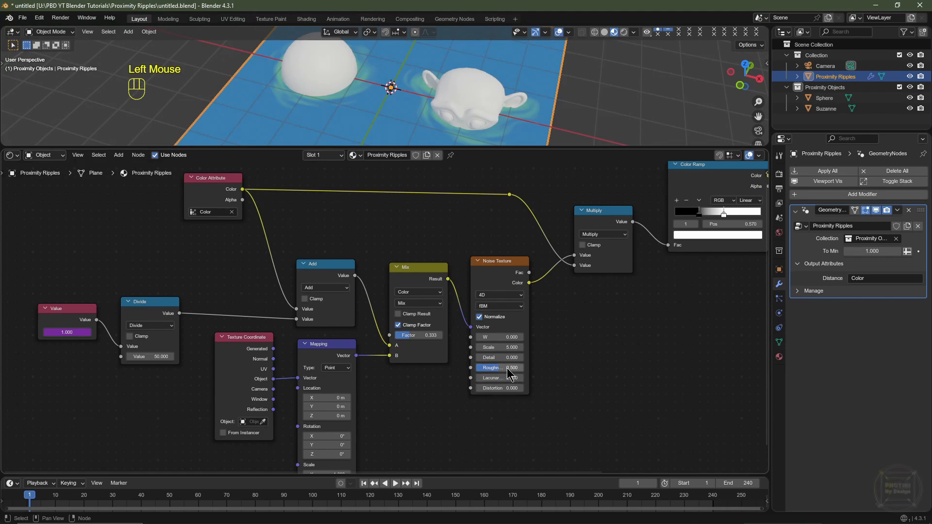
{"action": "left_click", "coordinate": [509, 371]}
{"action": "type", "text": "0"}
{"action": "key", "text": "Return"}
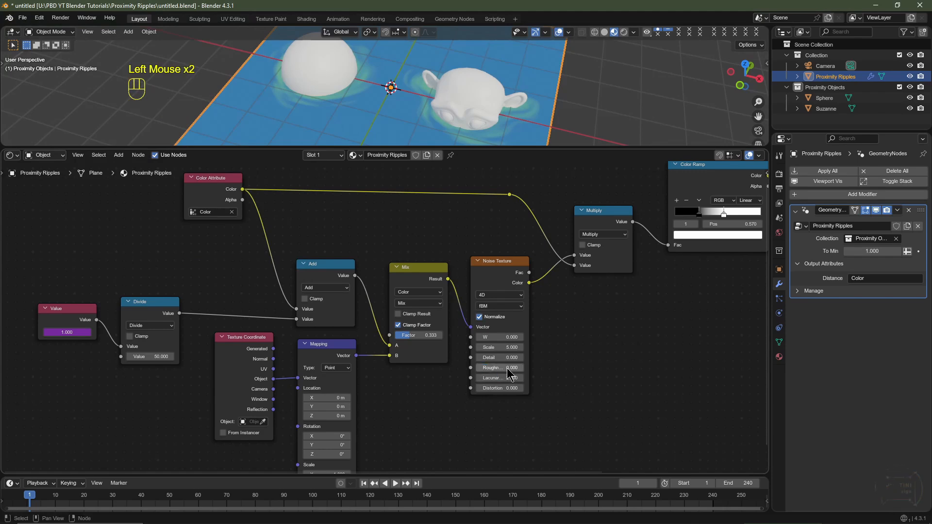
Step: Save the project as a new file named "Like And Subscribe" in the Proximity Ripples folder
{"action": "scroll", "coordinate": [523, 350], "scroll_direction": "down", "scroll_amount": 5}
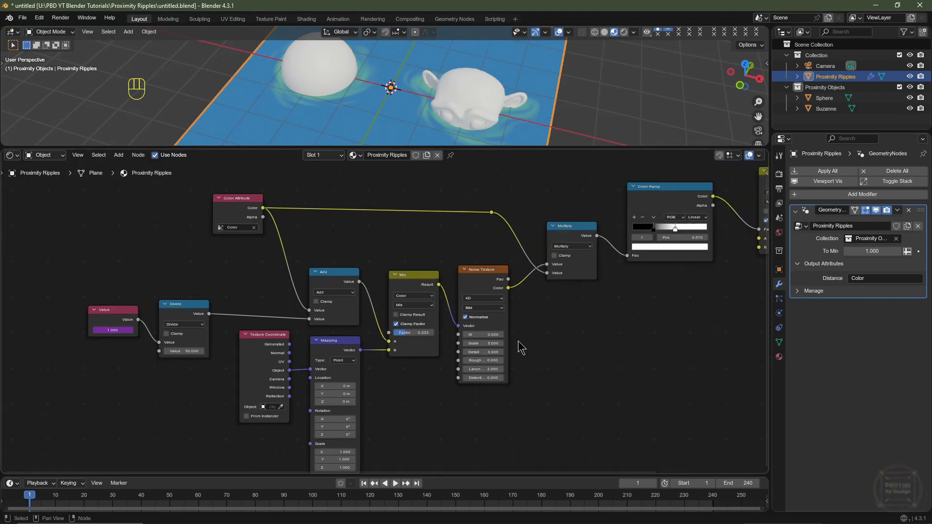
{"action": "middle_click_drag", "start_coordinate": [572, 351], "coordinate": [490, 357]}
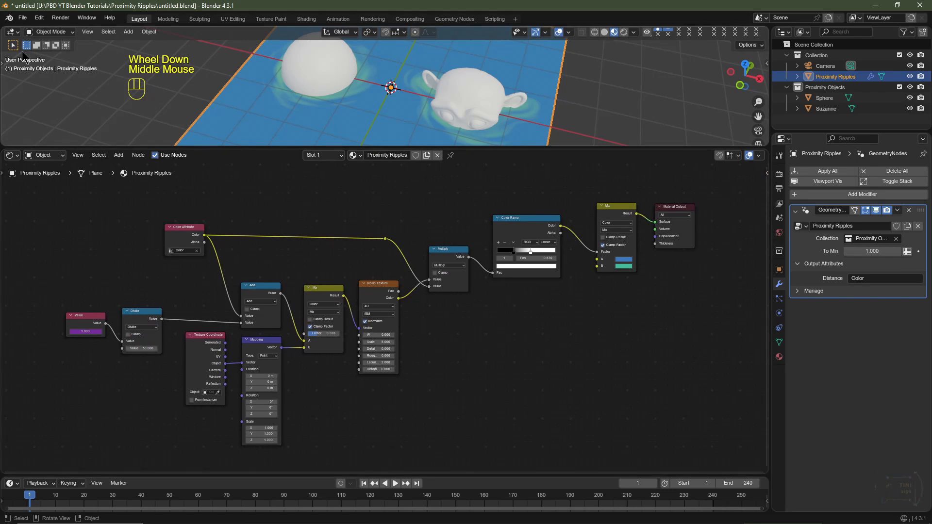
{"action": "left_click", "coordinate": [23, 18]}
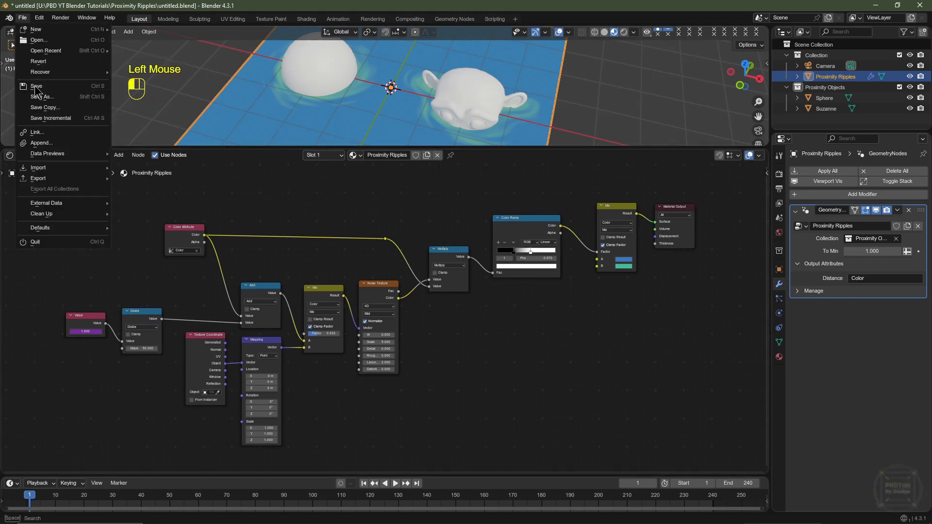
{"action": "left_click", "coordinate": [36, 101]}
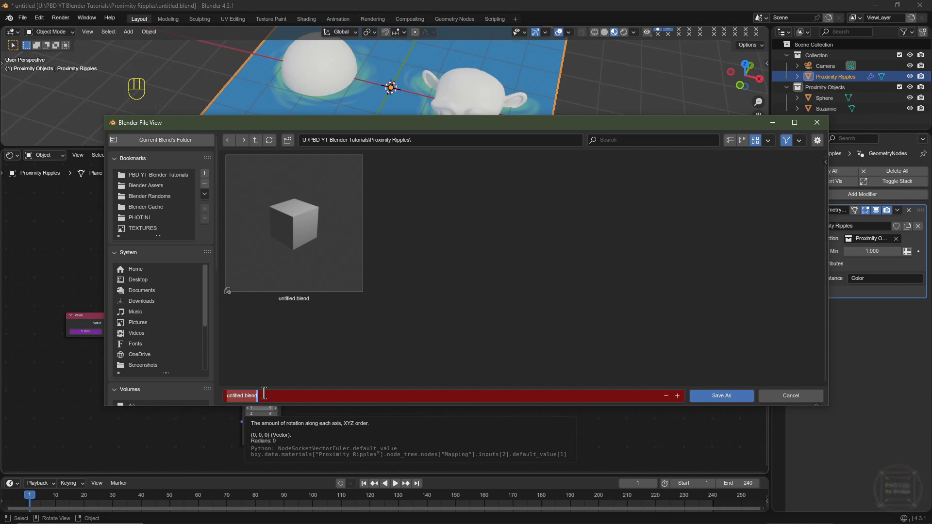
{"action": "type", "text": "Like And Subscribe"}
{"action": "left_click", "coordinate": [704, 395]}
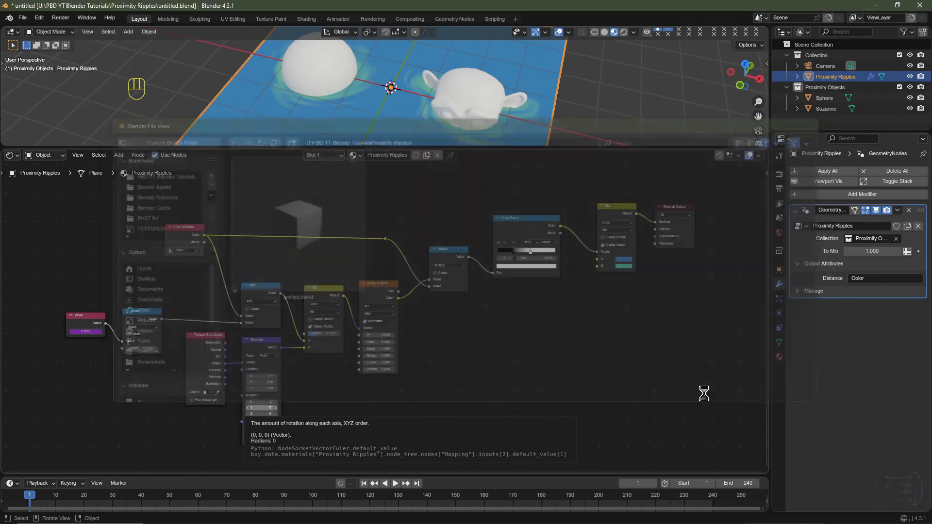
Step: Delete the Mix node before the Material Output and link the Color Ramp's Color directly to Surface
{"action": "scroll", "coordinate": [454, 300], "scroll_direction": "up", "scroll_amount": 2}
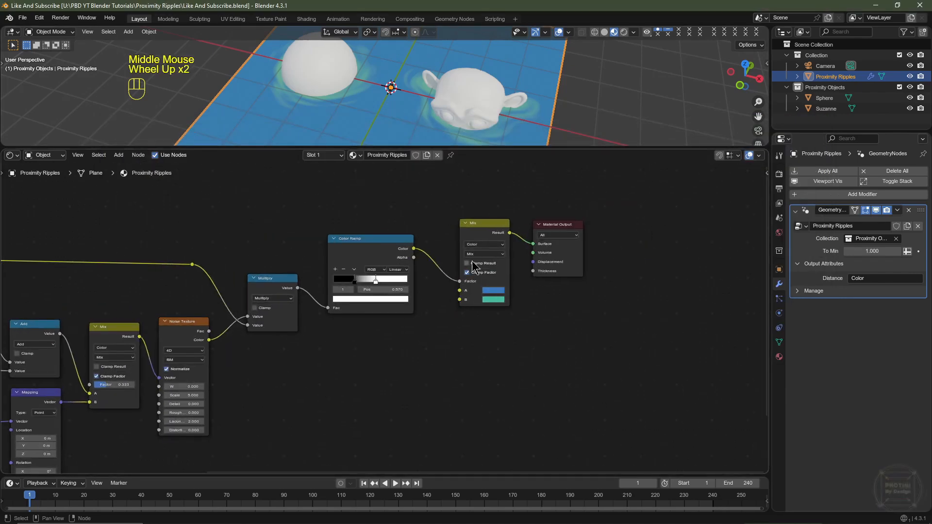
{"action": "left_click", "coordinate": [478, 233]}
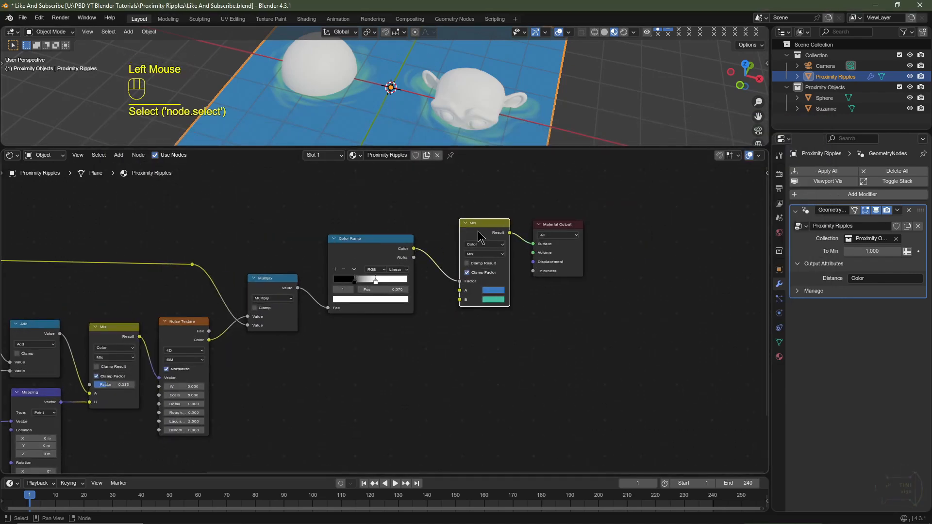
{"action": "key", "text": "Delete"}
{"action": "left_click_drag", "start_coordinate": [414, 249], "coordinate": [533, 244]}
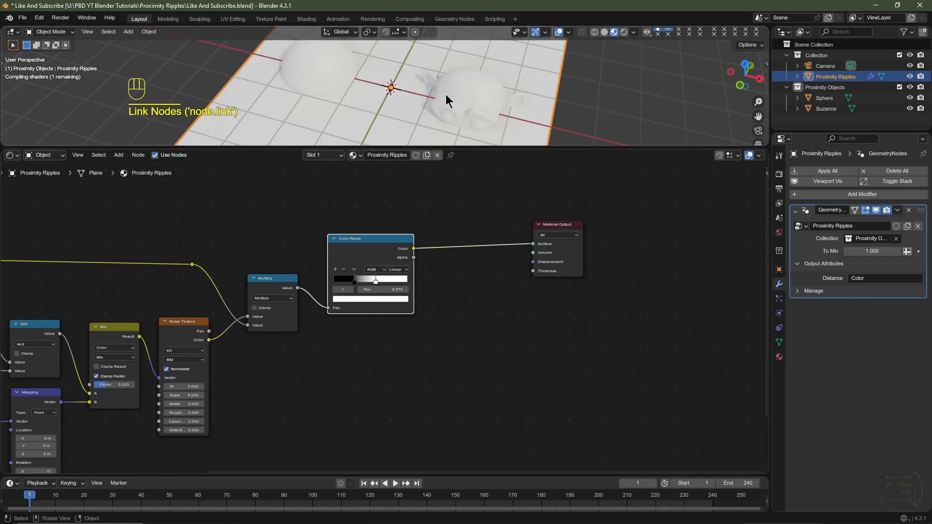
{"action": "middle_click_drag", "start_coordinate": [421, 111], "coordinate": [402, 105]}
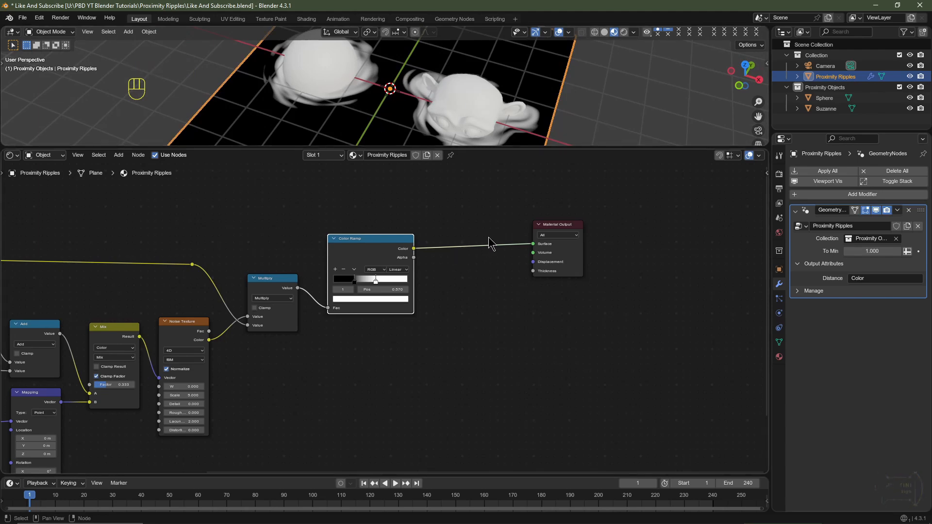
Step: Move the Material Output farther from the Color Ramp, then lower the ramp's black stop and set its white stop to 0.579
{"action": "left_click_drag", "start_coordinate": [569, 227], "coordinate": [647, 231]}
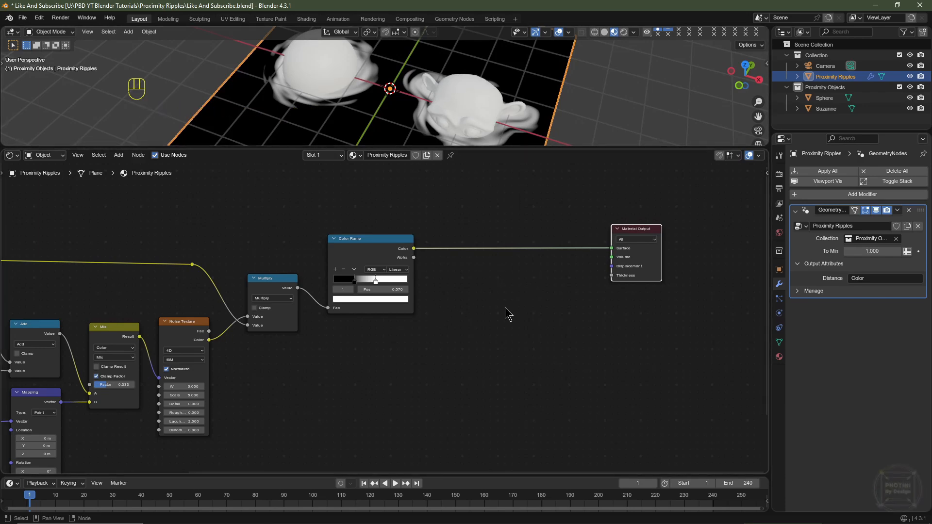
{"action": "middle_click_drag", "start_coordinate": [505, 315], "coordinate": [409, 325]}
{"action": "mouse_move", "coordinate": [258, 290]}
{"action": "left_mouse_down"}
{"action": "mouse_move", "coordinate": [250, 294]}
{"action": "mouse_move", "coordinate": [280, 292]}
{"action": "left_mouse_up"}
Step: Add a Principled BSDF between the Color Ramp and Material Output and set its Metallic to 0.5
{"action": "key", "text": "shift+a"}
{"action": "mouse_move", "coordinate": [389, 327]}
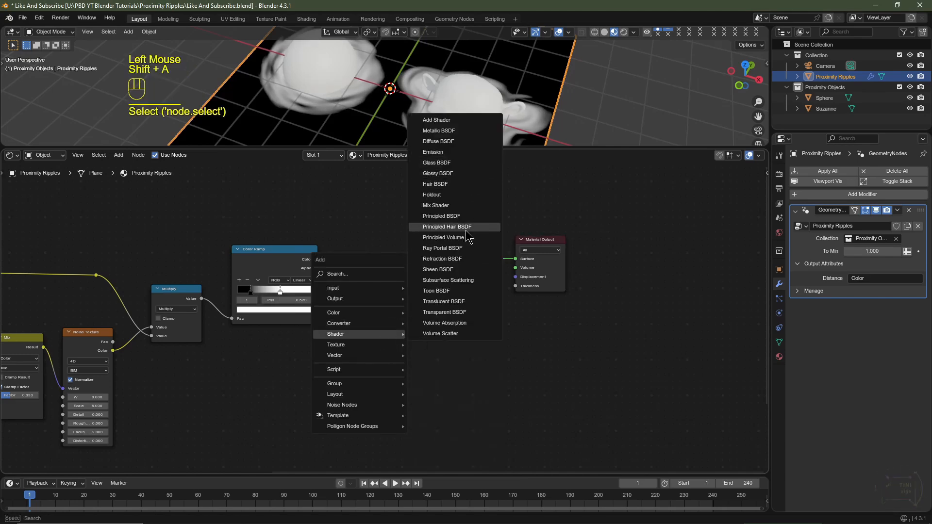
{"action": "left_click", "coordinate": [442, 216]}
{"action": "left_click", "coordinate": [408, 317]}
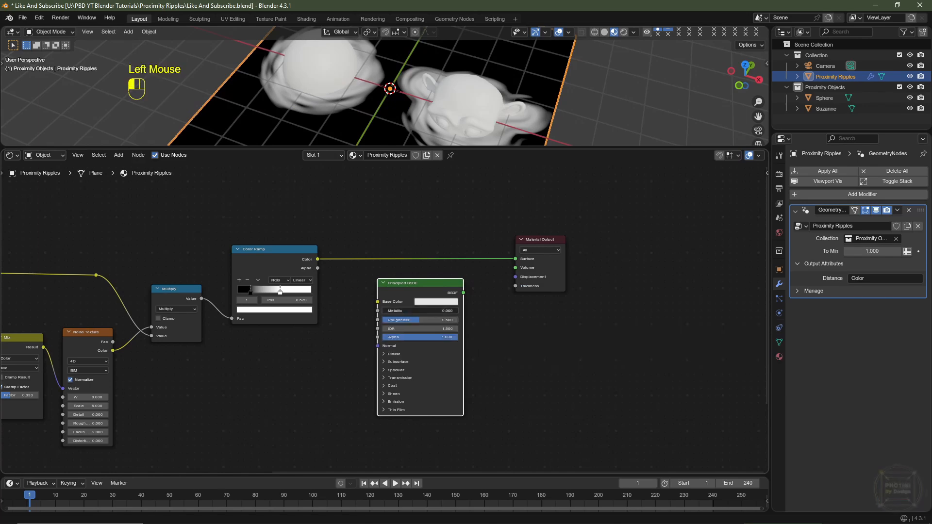
{"action": "key", "text": "Return"}
Step: Set the Principled BSDF's Transmission Weight to 0.5 and its Roughness to 0.25
{"action": "scroll", "coordinate": [396, 379], "scroll_direction": "up", "scroll_amount": 3}
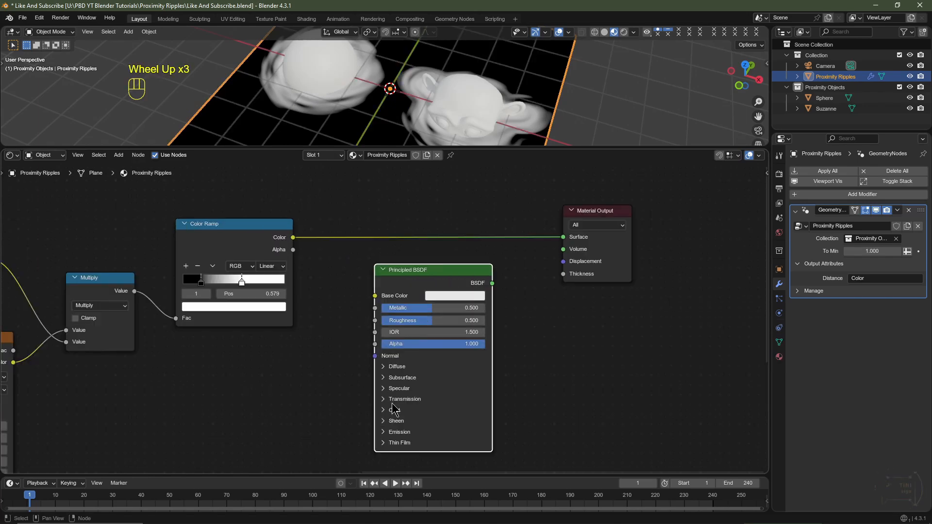
{"action": "left_click", "coordinate": [389, 401]}
{"action": "left_click", "coordinate": [425, 413]}
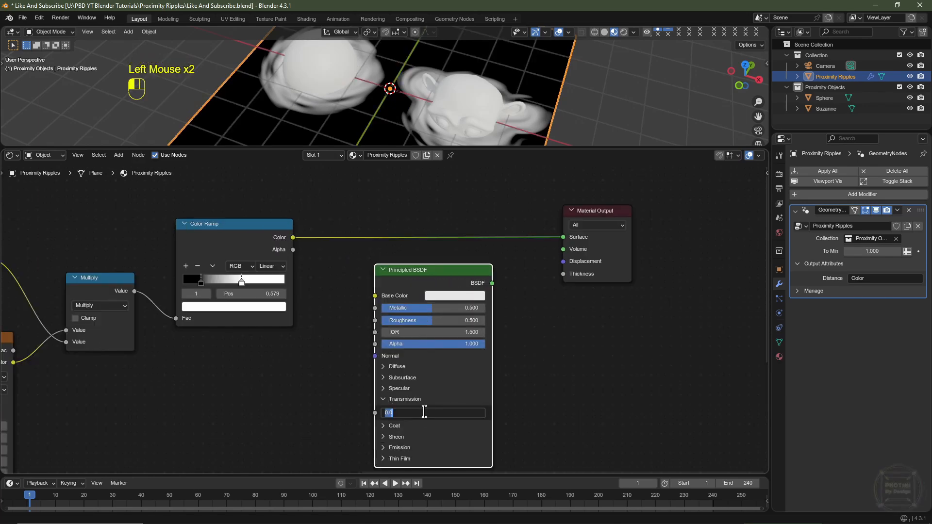
{"action": "type", "text": ".5"}
{"action": "key", "text": "Return"}
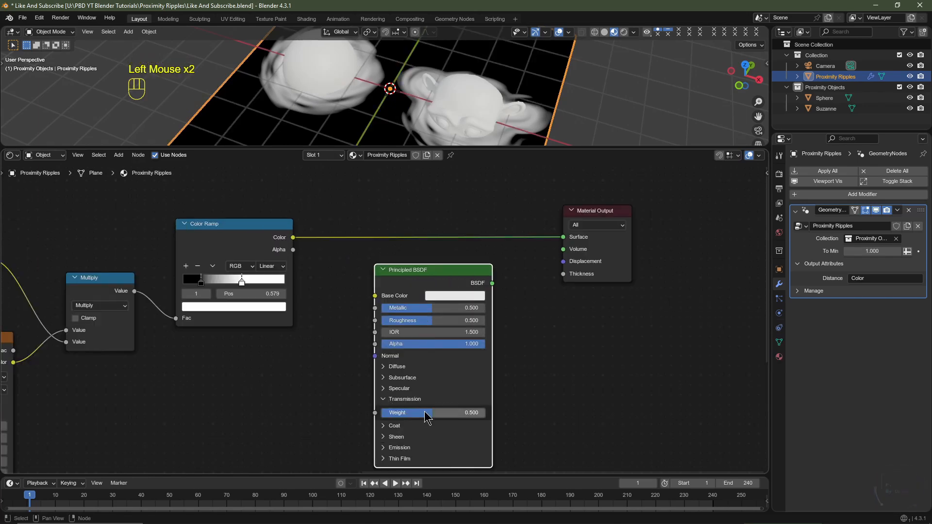
{"action": "left_click", "coordinate": [432, 319]}
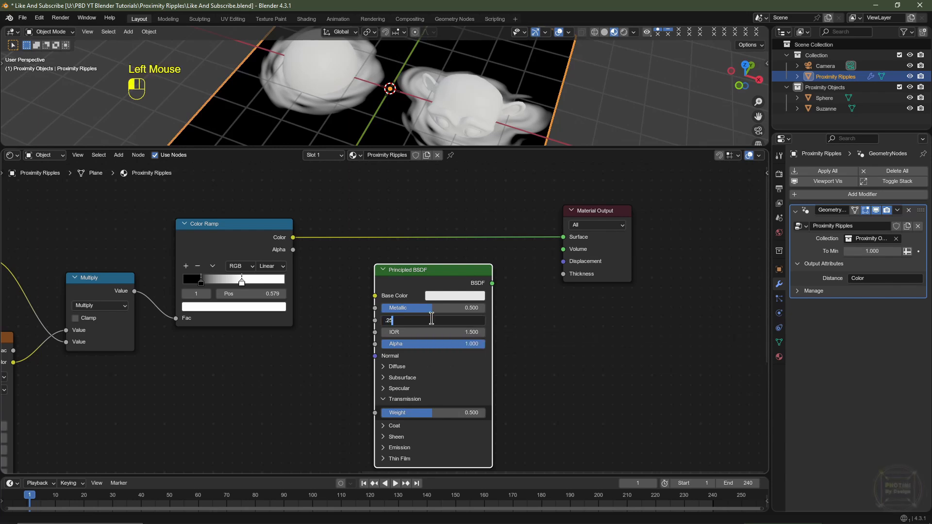
{"action": "type", "text": ".25"}
{"action": "key", "text": "Return"}
Step: Link the Principled BSDF to Surface and insert a Mix Shader between them, with the BSDF feeding the second Shader input
{"action": "left_click_drag", "start_coordinate": [493, 283], "coordinate": [563, 237]}
{"action": "key", "text": "shift+a"}
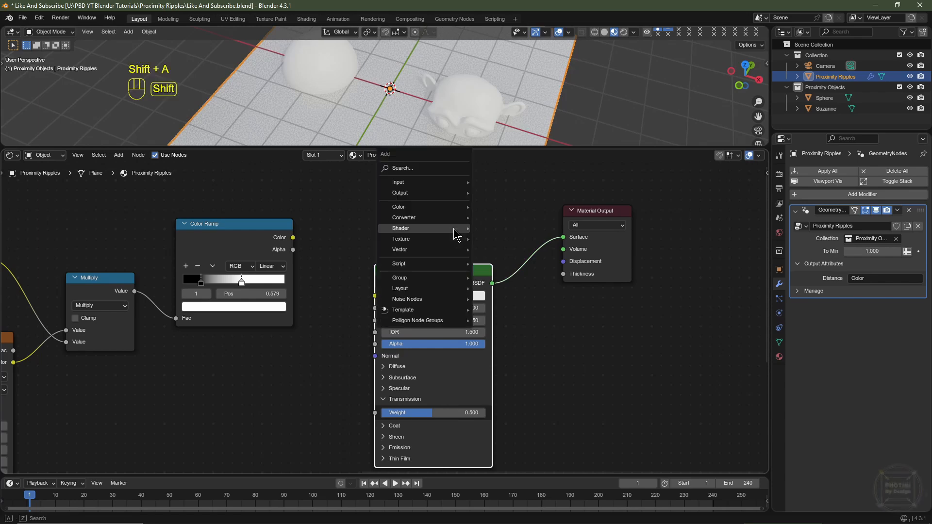
{"action": "mouse_move", "coordinate": [456, 235]}
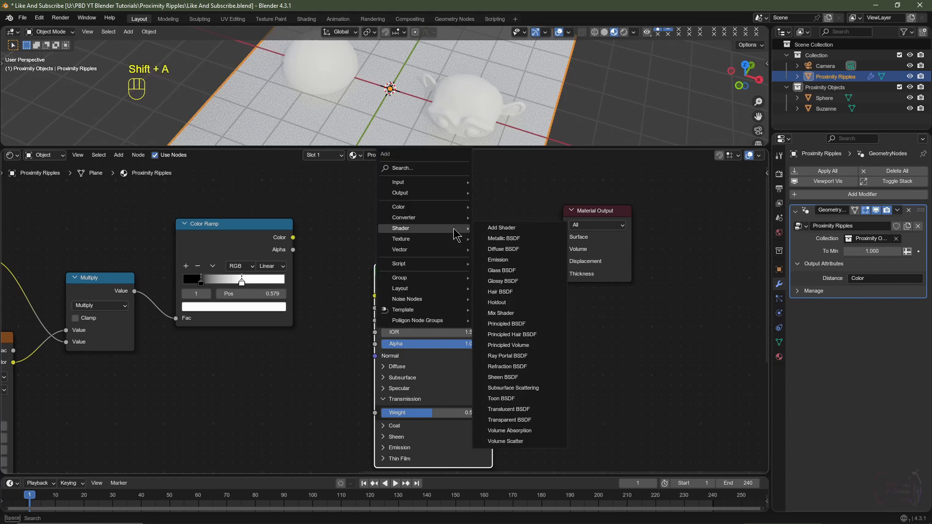
{"action": "left_click", "coordinate": [502, 313]}
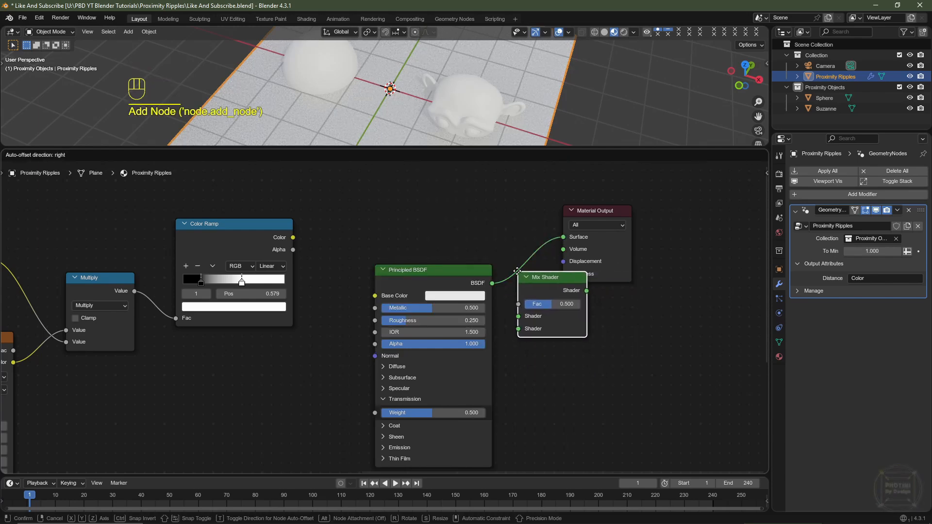
{"action": "left_click", "coordinate": [511, 256]}
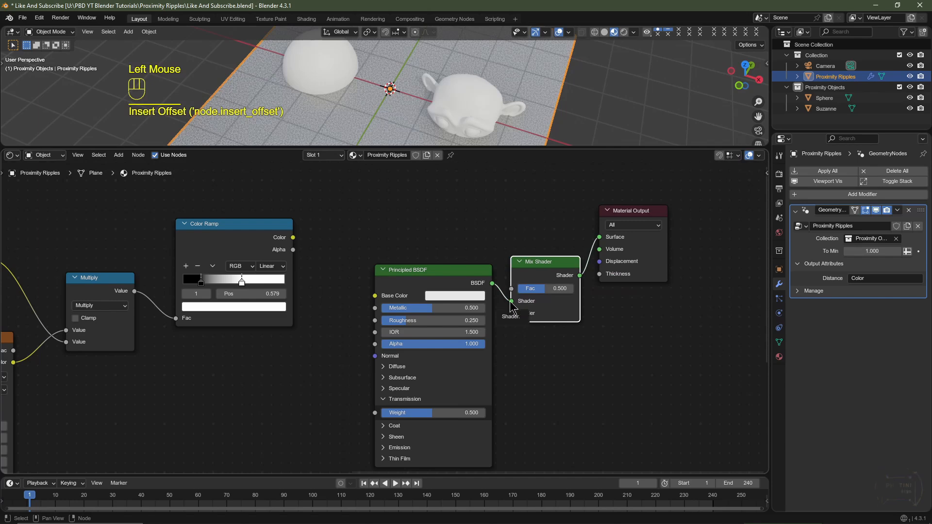
{"action": "left_click_drag", "start_coordinate": [511, 302], "coordinate": [513, 315]}
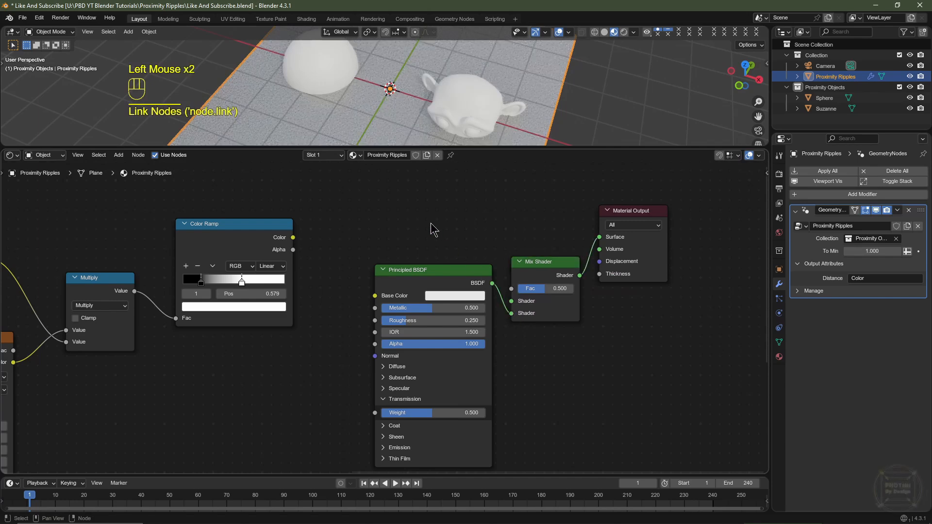
Step: Add a Transparent BSDF, link it to the Mix Shader's first Shader input, and move the Mix Shader up beside it
{"action": "key", "text": "shift+a"}
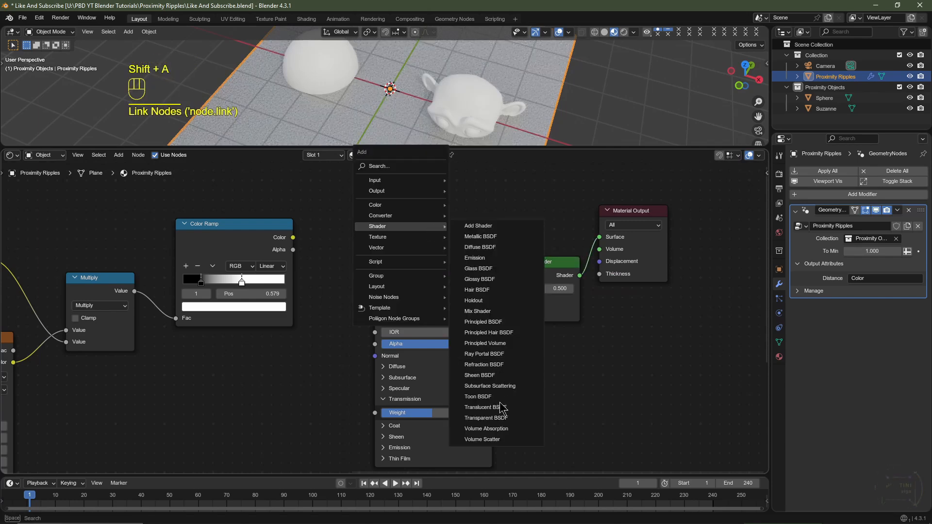
{"action": "left_click", "coordinate": [505, 418]}
{"action": "left_click", "coordinate": [494, 237]}
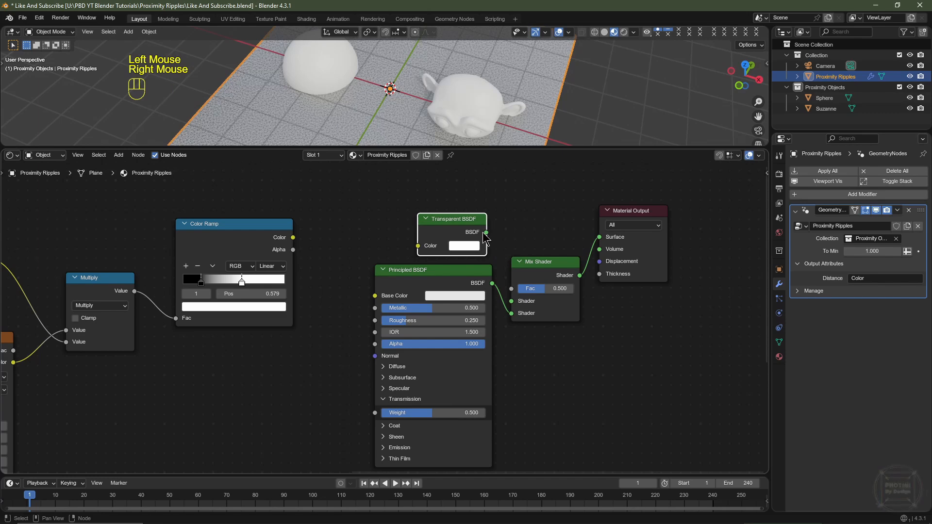
{"action": "left_click_drag", "start_coordinate": [486, 232], "coordinate": [512, 302]}
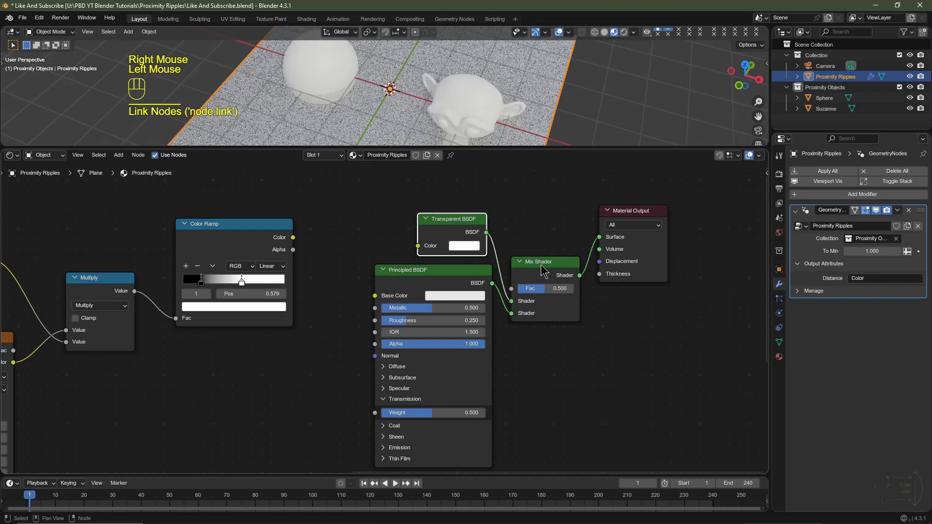
{"action": "left_click_drag", "start_coordinate": [541, 260], "coordinate": [538, 212]}
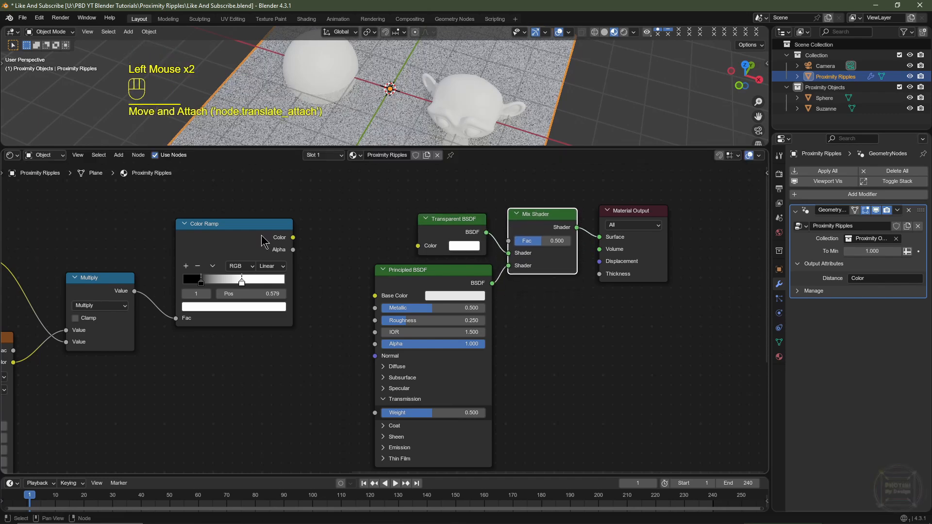
Step: Link the Color Ramp's Color output to the Mix Shader's Fac input
{"action": "left_click_drag", "start_coordinate": [291, 239], "coordinate": [509, 242]}
{"action": "scroll", "coordinate": [500, 119], "scroll_direction": "up", "scroll_amount": 3}
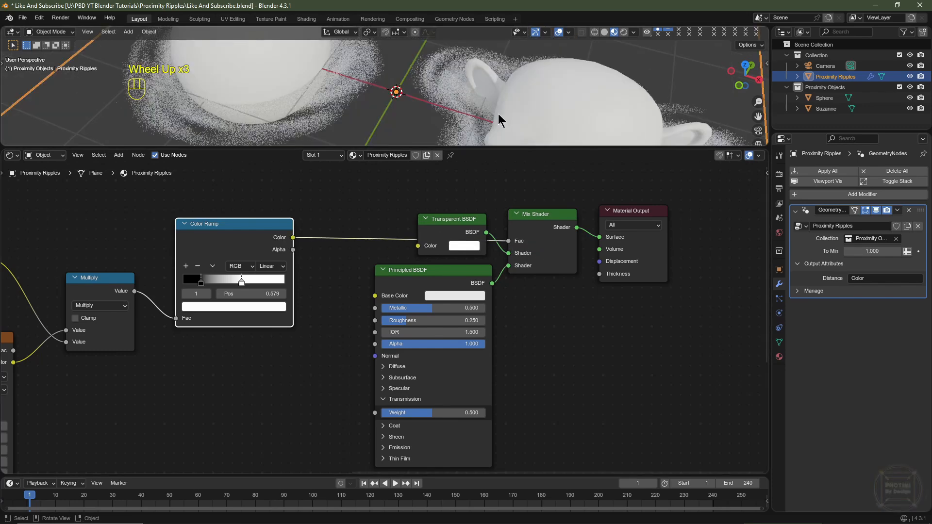
{"action": "scroll", "coordinate": [500, 119], "scroll_direction": "down", "scroll_amount": 3}
Step: Move the shader and Material Output nodes farther from the Color Ramp and add a Mix Color node in the gap
{"action": "left_click", "coordinate": [340, 200]}
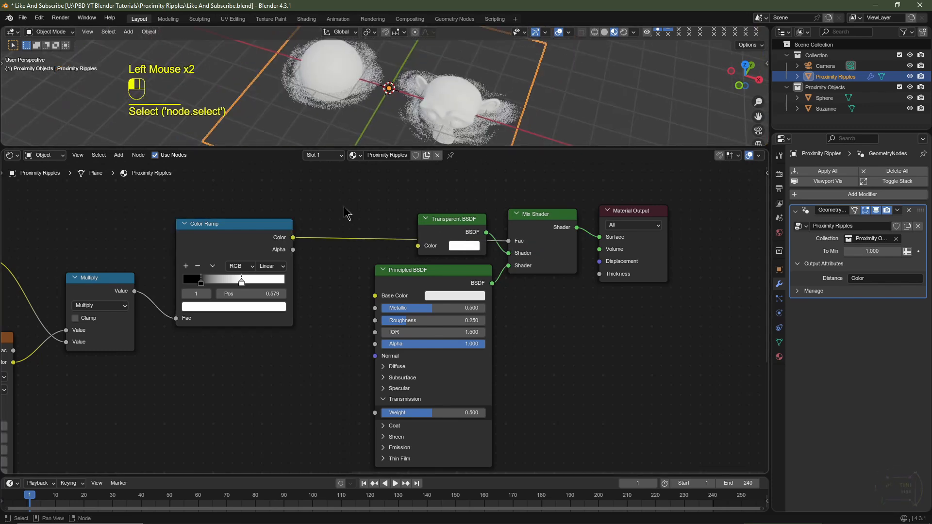
{"action": "left_click_drag", "start_coordinate": [340, 201], "coordinate": [647, 411]}
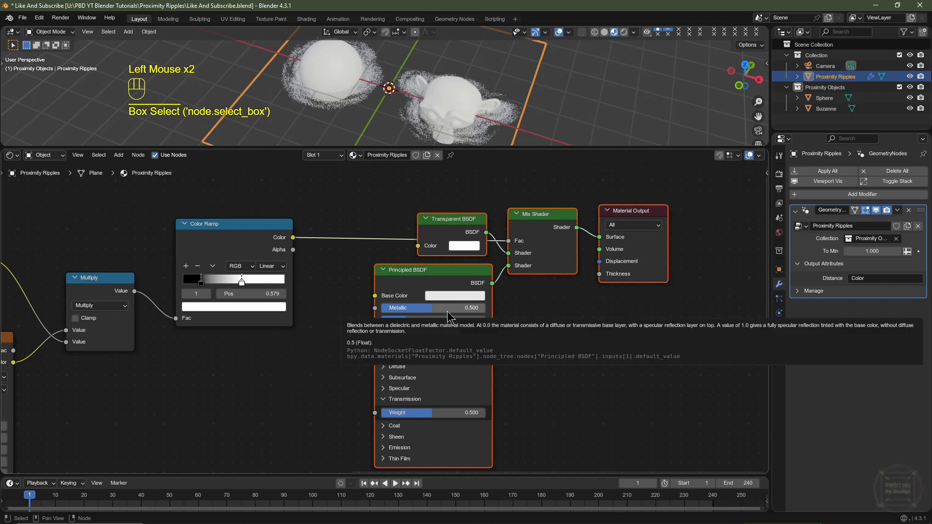
{"action": "key", "text": "g"}
{"action": "left_click", "coordinate": [514, 311]}
{"action": "key", "text": "shift+a"}
{"action": "key", "text": "shift+a"}
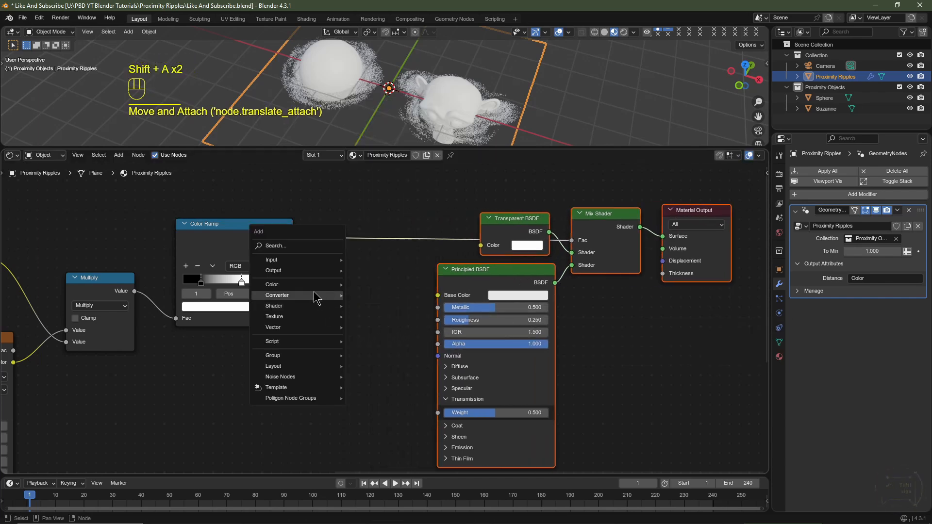
{"action": "mouse_move", "coordinate": [309, 287]}
{"action": "left_click", "coordinate": [404, 336]}
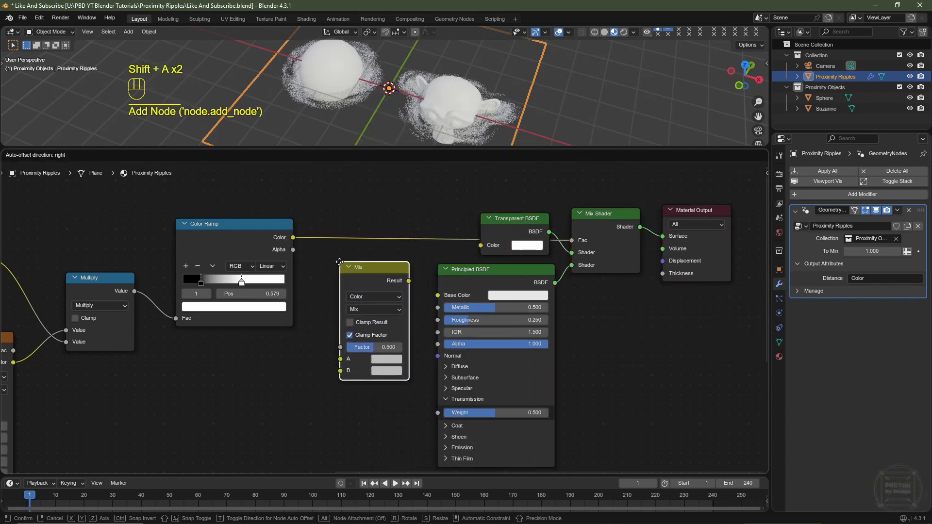
Step: Set the Mix node's A to blue (#2D74FF) and B to green, and wire it from the Color Ramp through Factor to Base Color
{"action": "left_click", "coordinate": [395, 359]}
{"action": "left_click", "coordinate": [393, 359]}
{"action": "scroll", "coordinate": [401, 242], "scroll_direction": "up", "scroll_amount": 6}
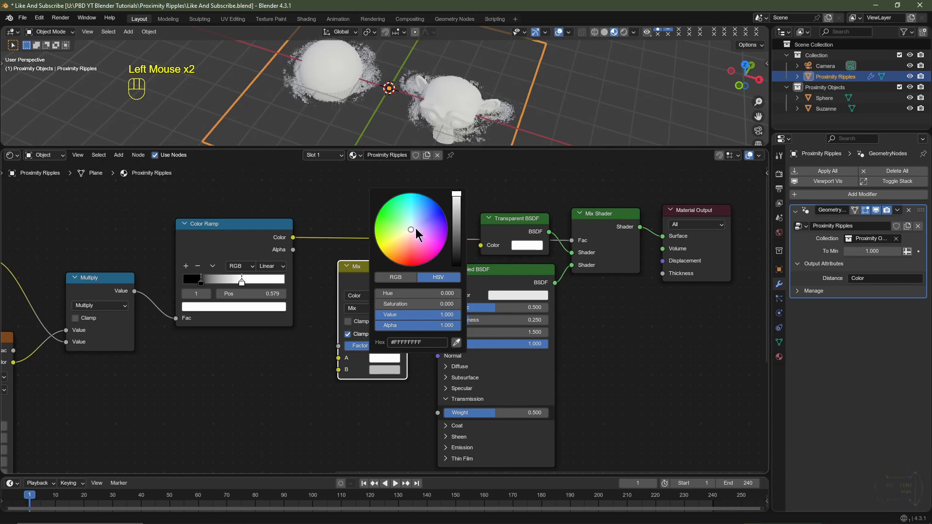
{"action": "left_click_drag", "start_coordinate": [417, 227], "coordinate": [430, 207]}
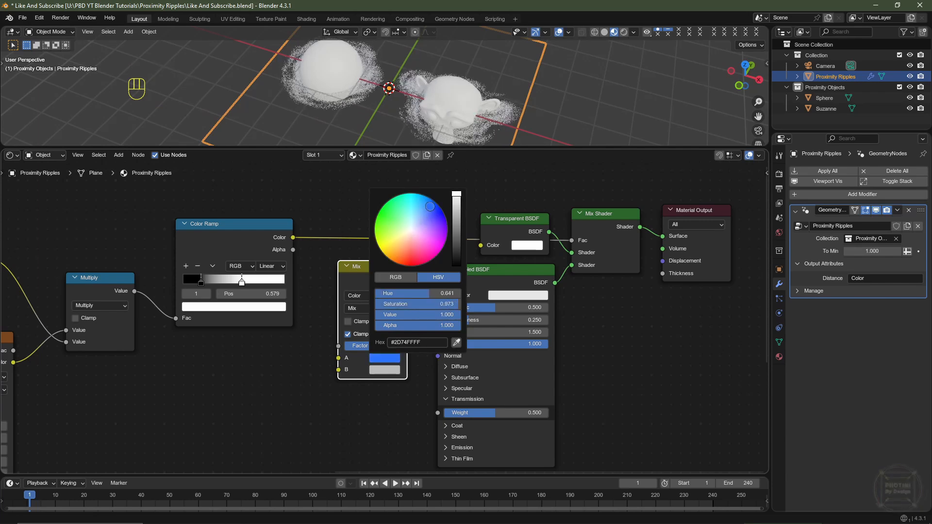
{"action": "left_click", "coordinate": [384, 371]}
{"action": "scroll", "coordinate": [403, 243], "scroll_direction": "up", "scroll_amount": 5}
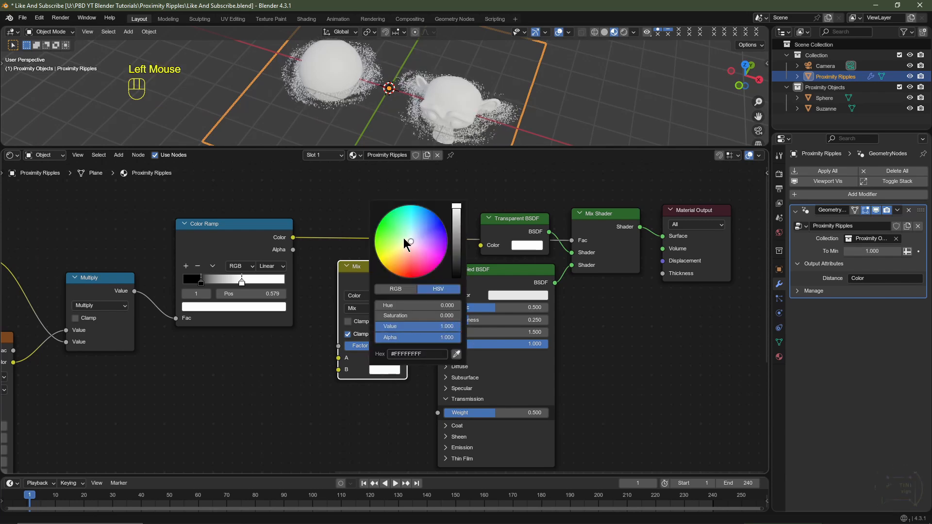
{"action": "left_click", "coordinate": [396, 221]}
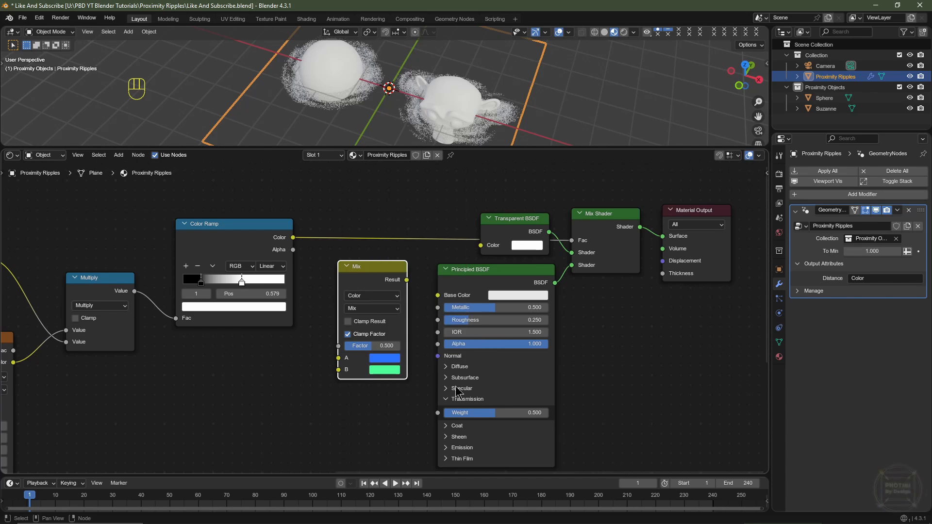
{"action": "left_click_drag", "start_coordinate": [292, 237], "coordinate": [339, 345]}
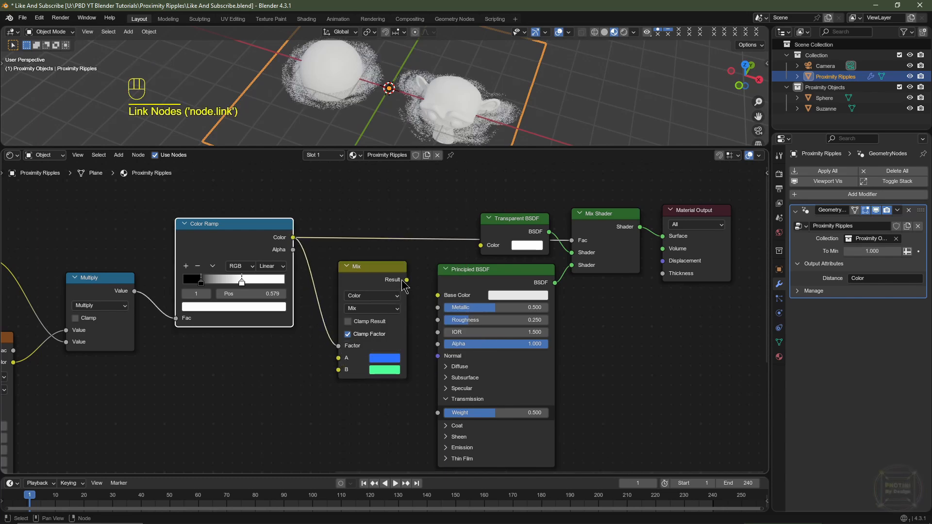
{"action": "left_click_drag", "start_coordinate": [407, 280], "coordinate": [437, 295]}
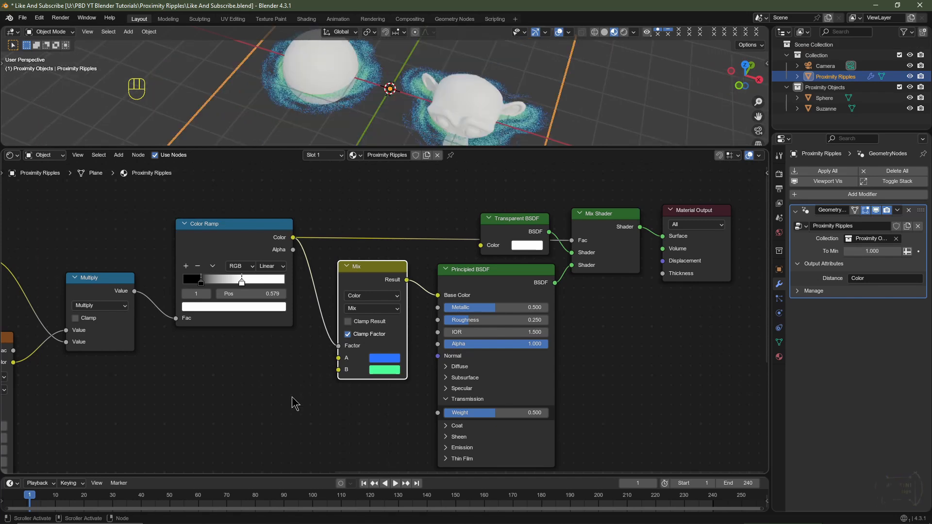
Step: Add a Displacement node, feeding the Color Ramp's Color into Height and its output into the Material Output's Displacement
{"action": "key", "text": "shift+a"}
{"action": "mouse_move", "coordinate": [293, 399]}
{"action": "mouse_move", "coordinate": [294, 440]}
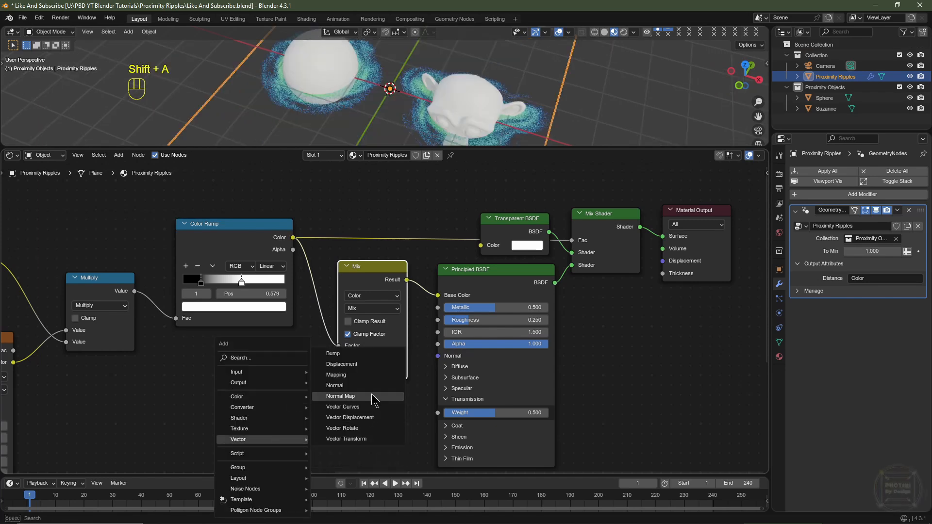
{"action": "left_click", "coordinate": [352, 369]}
{"action": "left_click", "coordinate": [572, 290]}
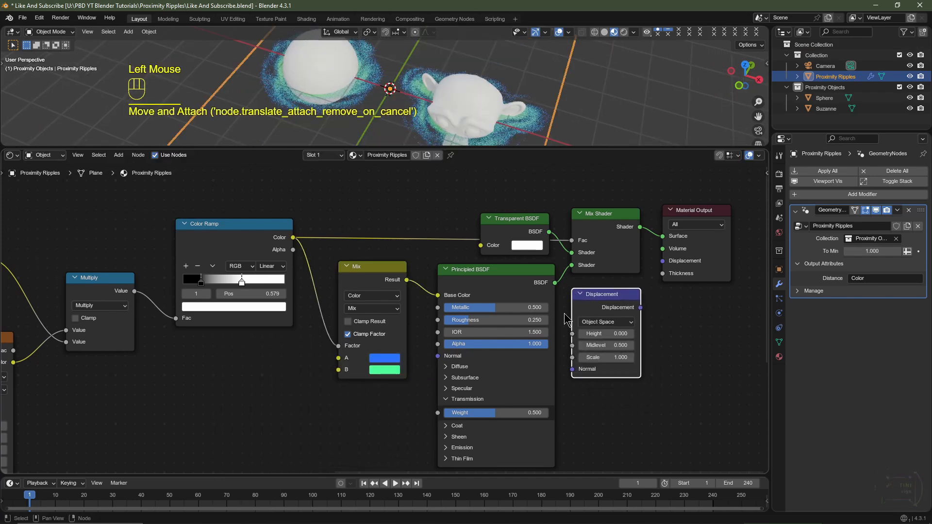
{"action": "left_click_drag", "start_coordinate": [290, 239], "coordinate": [574, 335]}
{"action": "right_click_drag", "start_coordinate": [711, 332], "coordinate": [616, 341]}
{"action": "left_click_drag", "start_coordinate": [546, 316], "coordinate": [568, 278]}
{"action": "scroll", "coordinate": [478, 118], "scroll_direction": "up", "scroll_amount": 1}
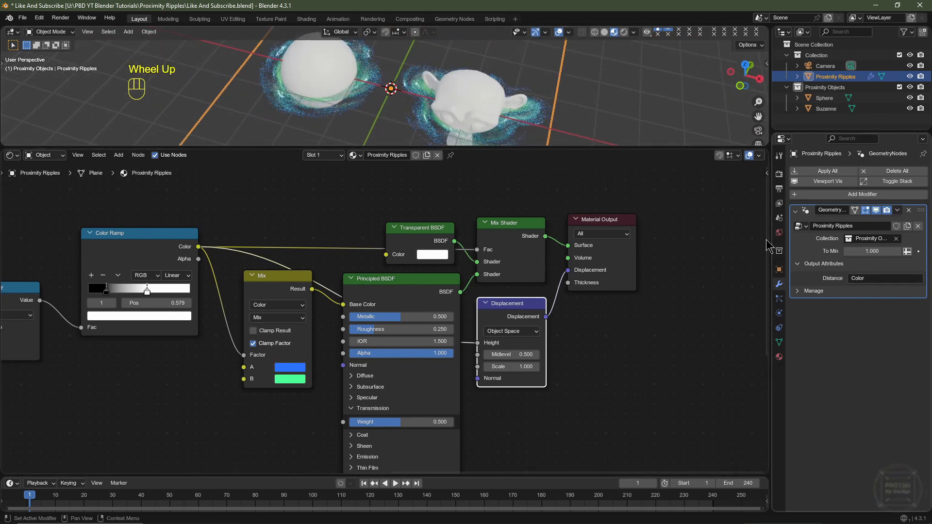
Step: Set the material's surface Displacement method to Displacement and Bump
{"action": "left_click", "coordinate": [780, 358]}
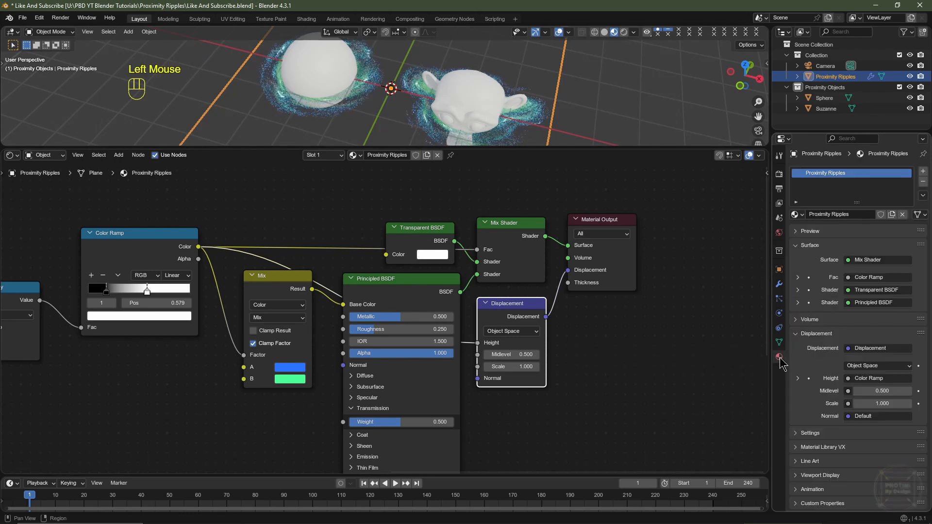
{"action": "scroll", "coordinate": [810, 427], "scroll_direction": "down", "scroll_amount": 3}
{"action": "left_click", "coordinate": [810, 433]}
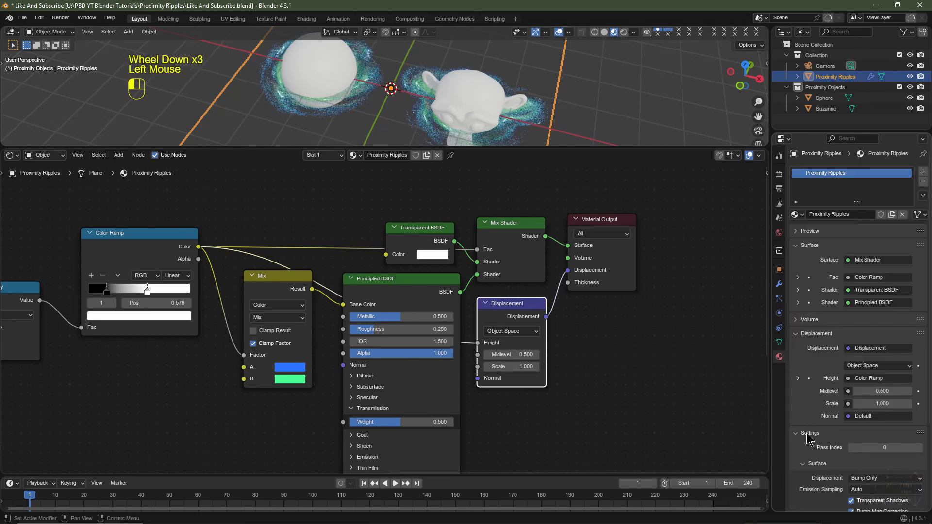
{"action": "scroll", "coordinate": [811, 389], "scroll_direction": "down", "scroll_amount": 4}
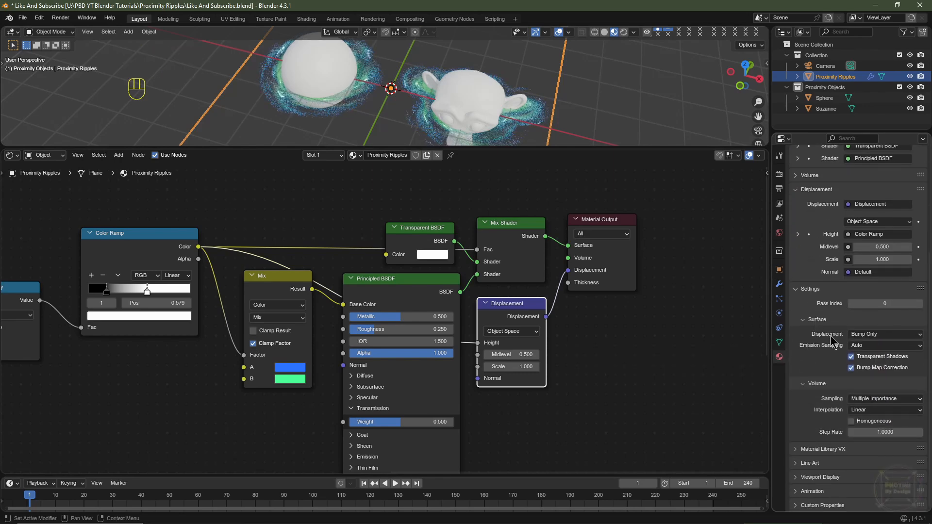
{"action": "left_click", "coordinate": [871, 336]}
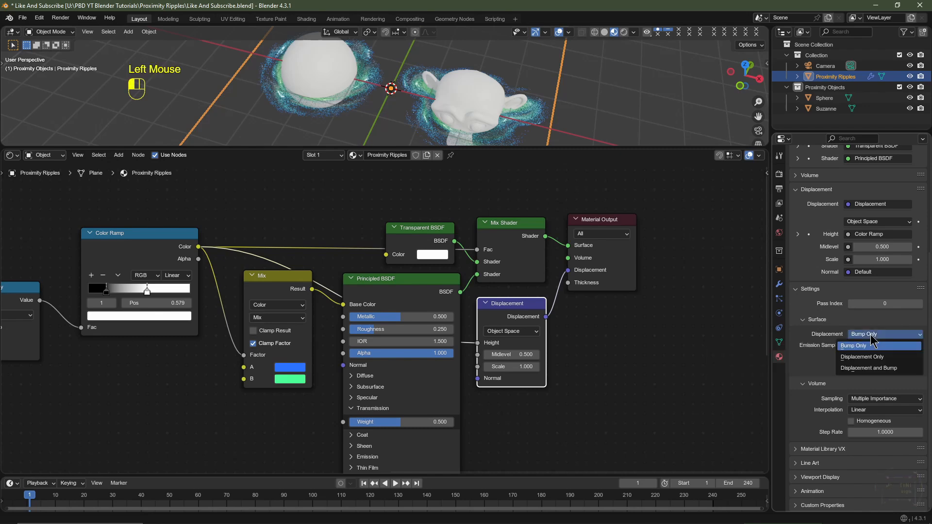
{"action": "left_click", "coordinate": [865, 374]}
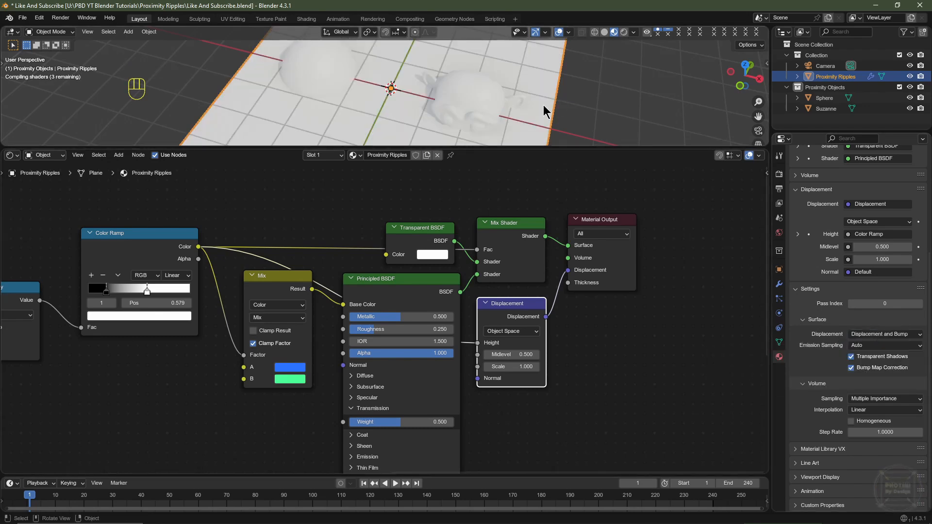
Step: Set the Displacement node's Scale to 0.25
{"action": "middle_click_drag", "start_coordinate": [523, 137], "coordinate": [532, 99]}
{"action": "scroll", "coordinate": [531, 100], "scroll_direction": "up", "scroll_amount": 2}
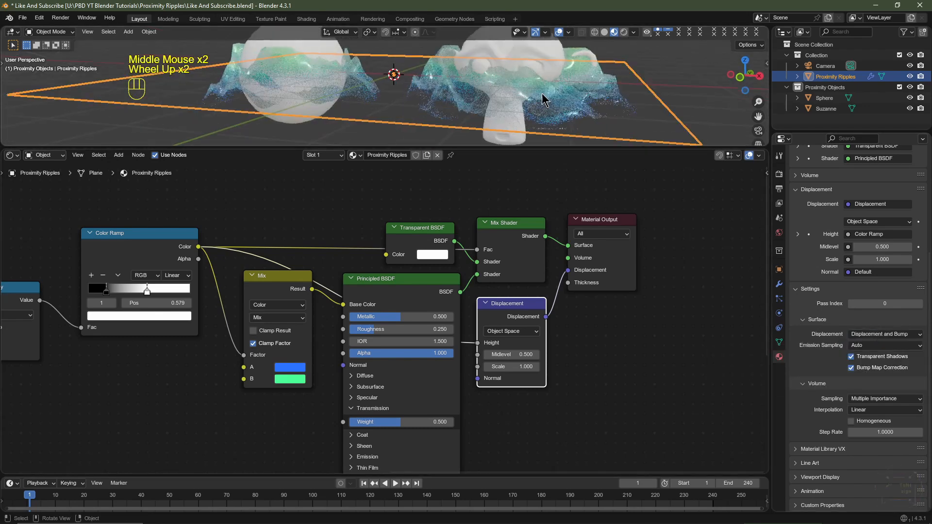
{"action": "left_click", "coordinate": [519, 367]}
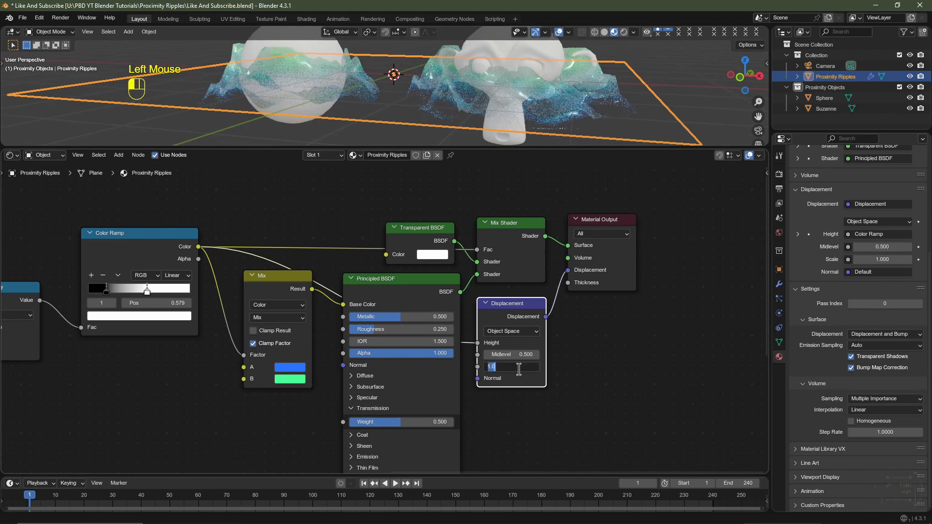
{"action": "type", "text": ".2"}
{"action": "type", "text": "5"}
{"action": "key", "text": "Return"}
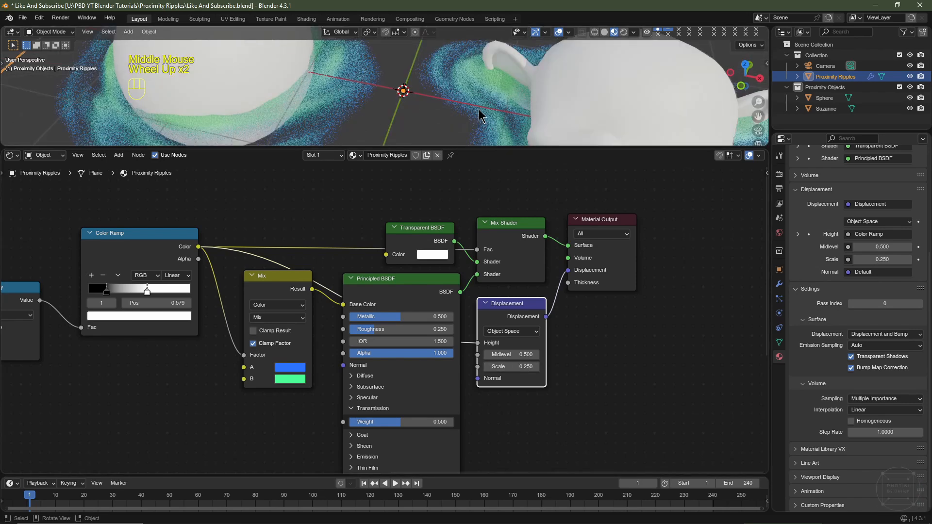
{"action": "scroll", "coordinate": [480, 111], "scroll_direction": "down", "scroll_amount": 1}
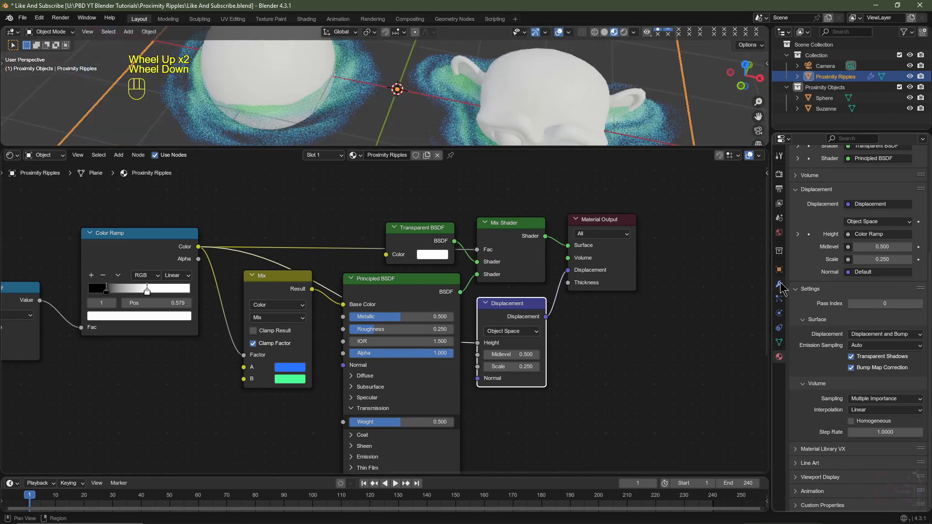
Step: Add a Subdivision Surface modifier to the plane and set its Render level to 1
{"action": "left_click", "coordinate": [780, 286]}
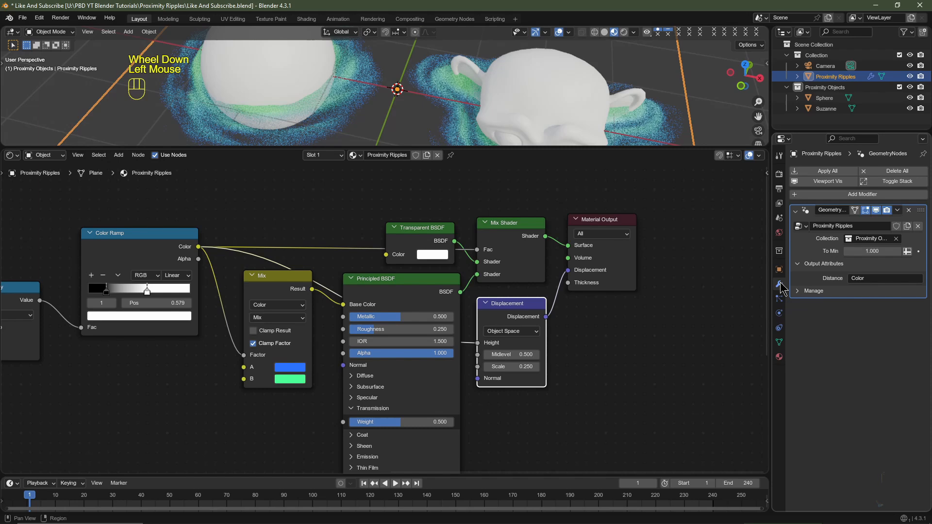
{"action": "left_click", "coordinate": [835, 196]}
{"action": "mouse_move", "coordinate": [837, 199]}
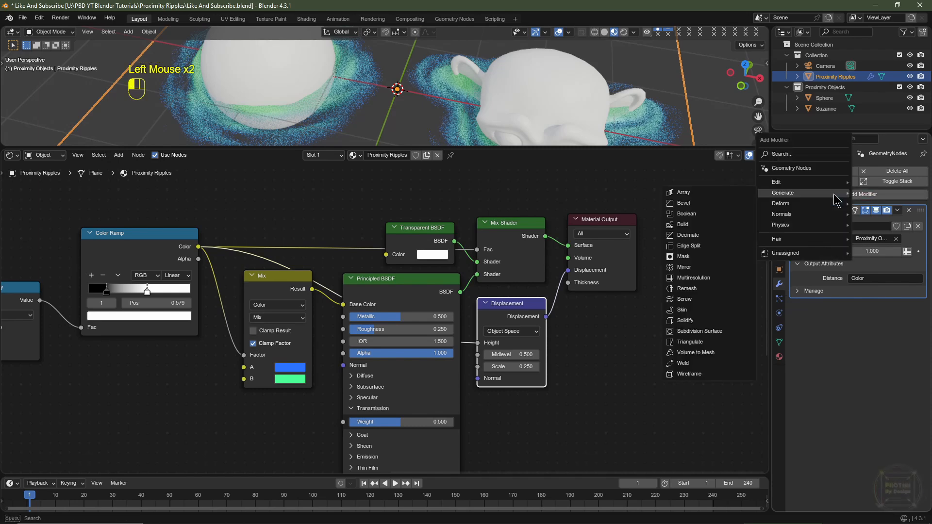
{"action": "left_click", "coordinate": [702, 331]}
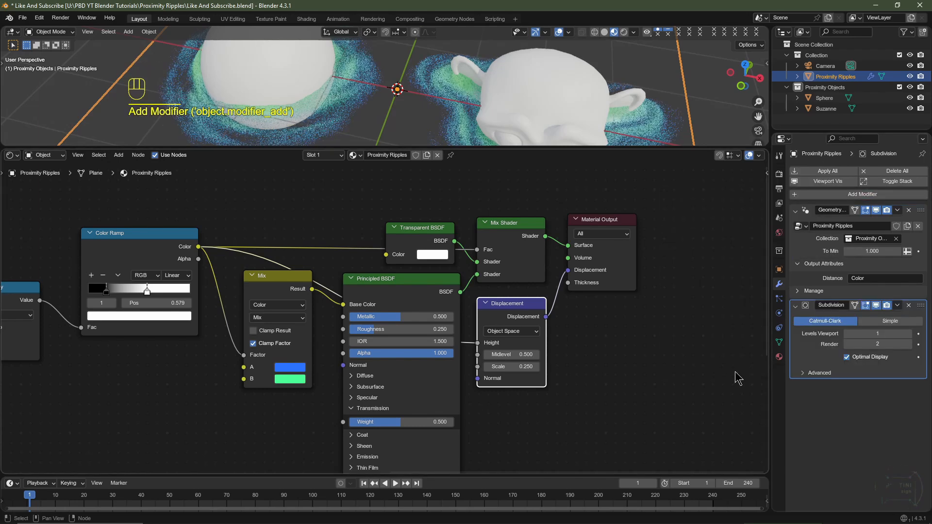
{"action": "left_click", "coordinate": [847, 344]}
Step: Play the animation briefly and examine the displaced ripples around the sphere and monkey head from different angles
{"action": "middle_click_drag", "start_coordinate": [510, 107], "coordinate": [548, 102]}
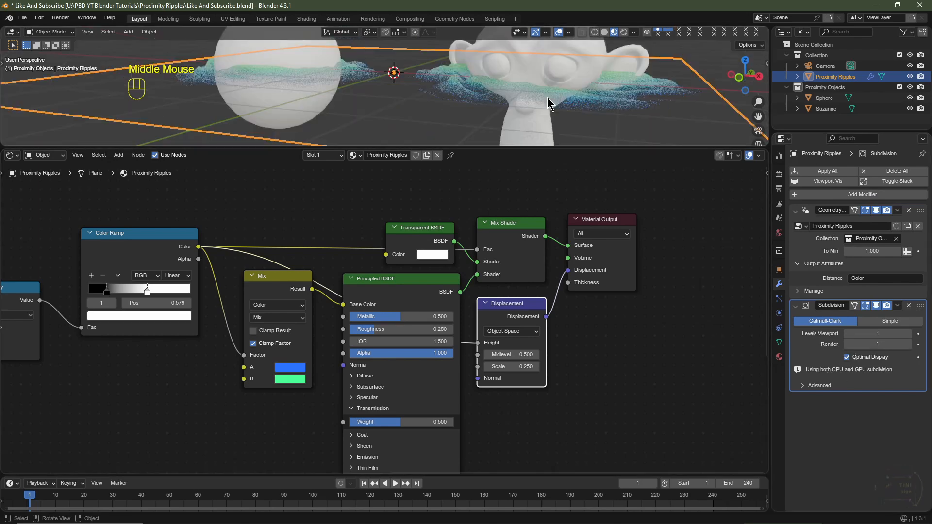
{"action": "key", "text": "space"}
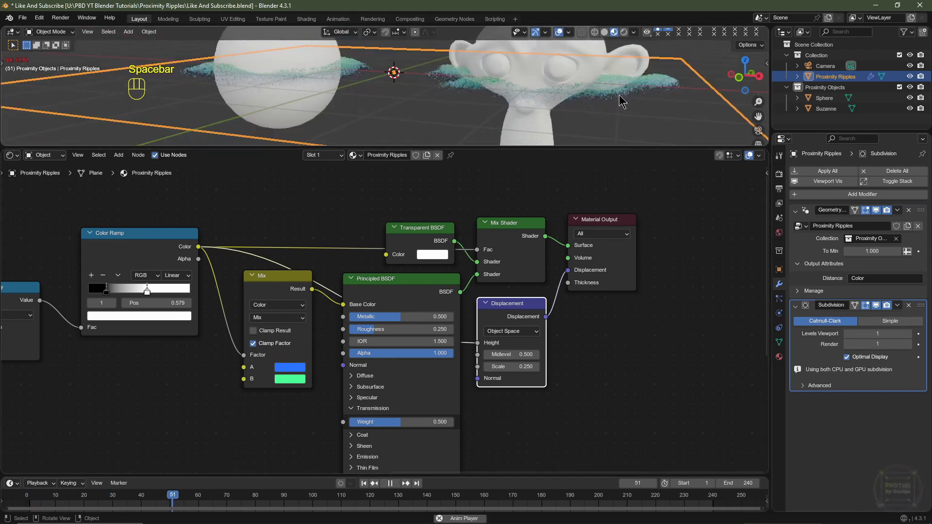
{"action": "key", "text": "space"}
{"action": "middle_click_drag", "start_coordinate": [601, 84], "coordinate": [559, 117]}
{"action": "middle_click_drag", "start_coordinate": [560, 115], "coordinate": [561, 120], "text": "shift"}
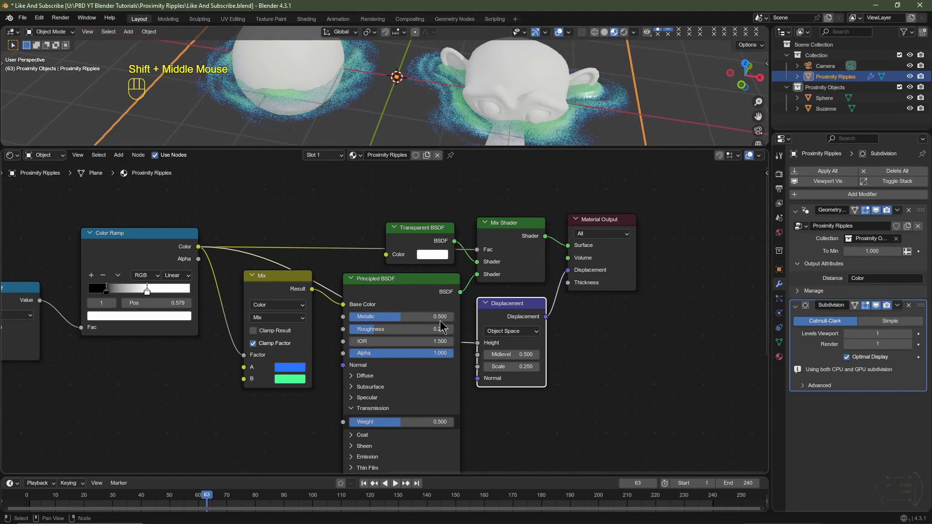
Step: Expose the Principled BSDF's Emission settings and link the Mix node's Result to the emission Color
{"action": "middle_click_drag", "start_coordinate": [442, 326], "coordinate": [497, 243]}
{"action": "left_click", "coordinate": [408, 375]}
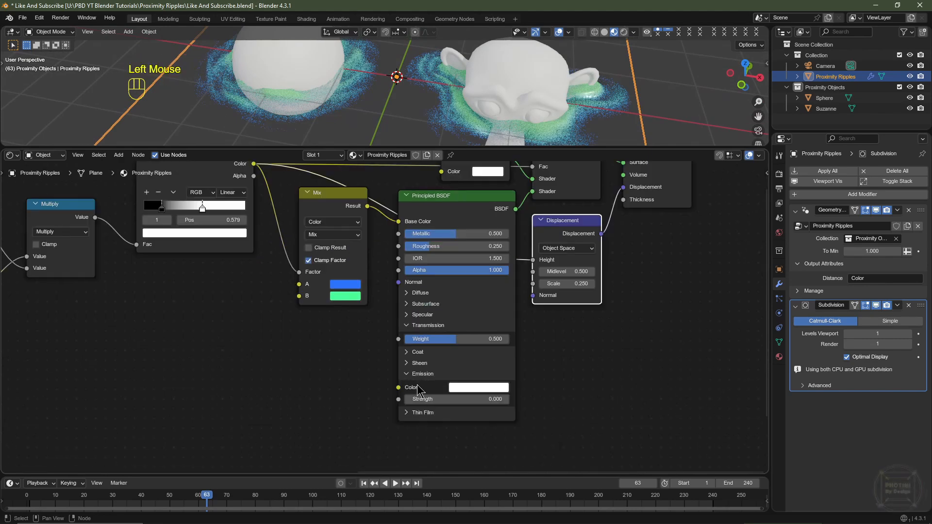
{"action": "left_click", "coordinate": [365, 217]}
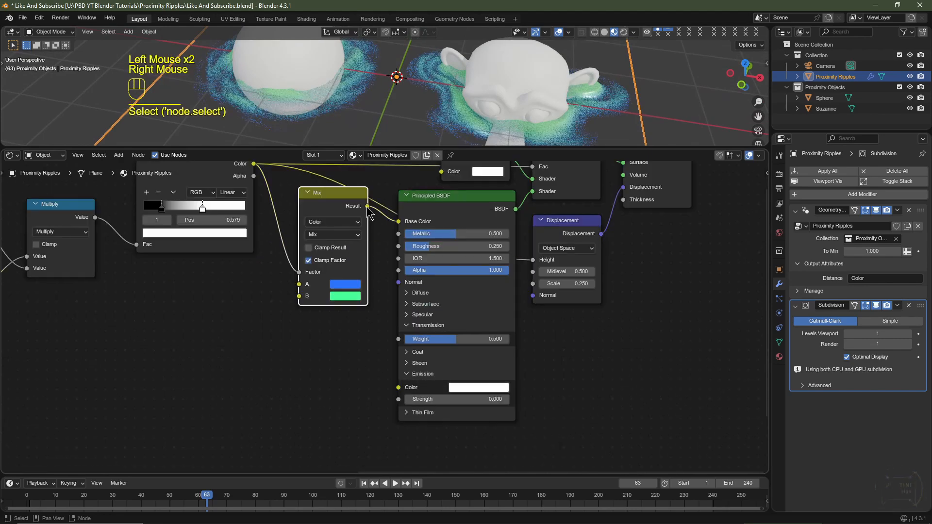
{"action": "left_click_drag", "start_coordinate": [368, 206], "coordinate": [399, 393]}
Step: Add a Layer Weight node and link its Facing output to the Principled BSDF's emission Strength
{"action": "key", "text": "shift+a"}
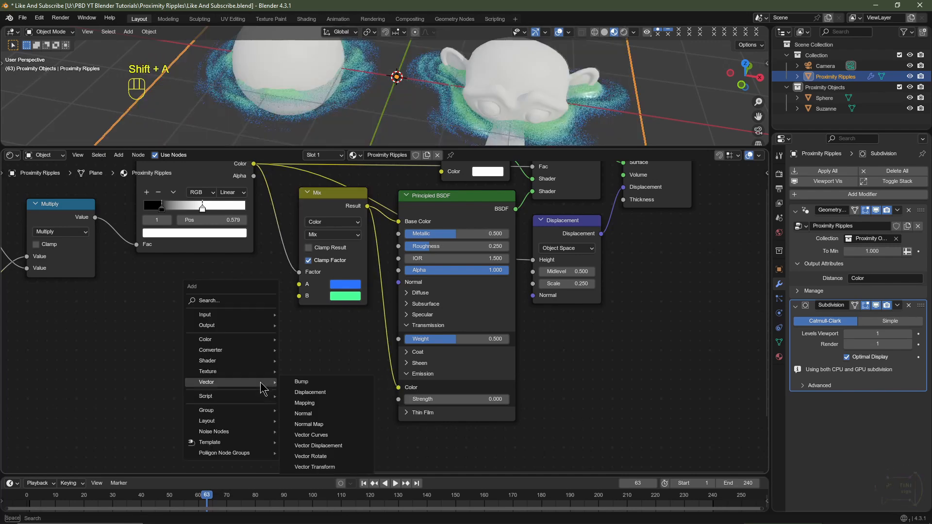
{"action": "mouse_move", "coordinate": [238, 315]}
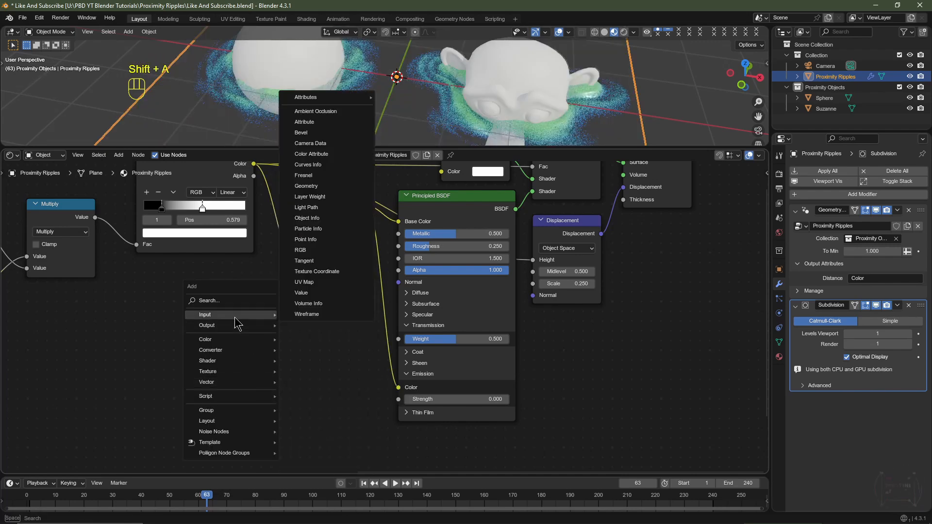
{"action": "left_click", "coordinate": [330, 196]}
{"action": "left_click", "coordinate": [177, 399]}
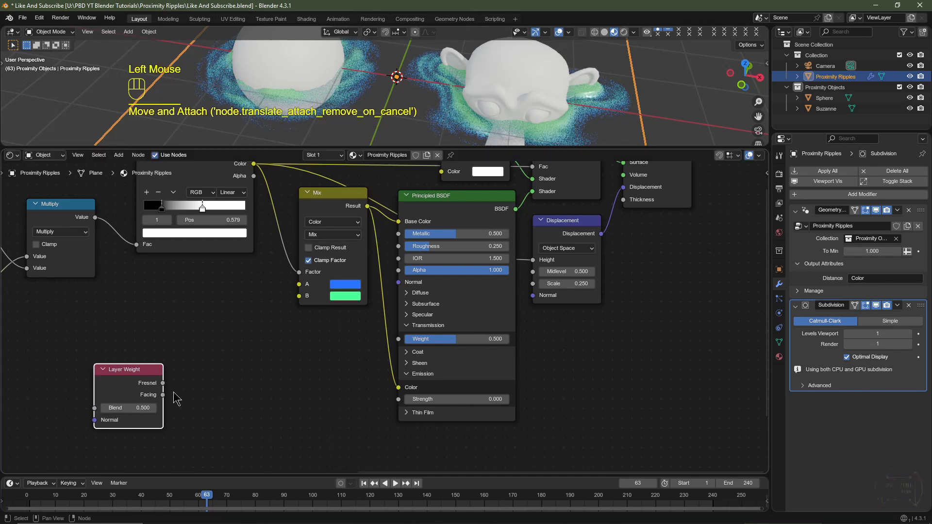
{"action": "left_click_drag", "start_coordinate": [163, 395], "coordinate": [399, 399]}
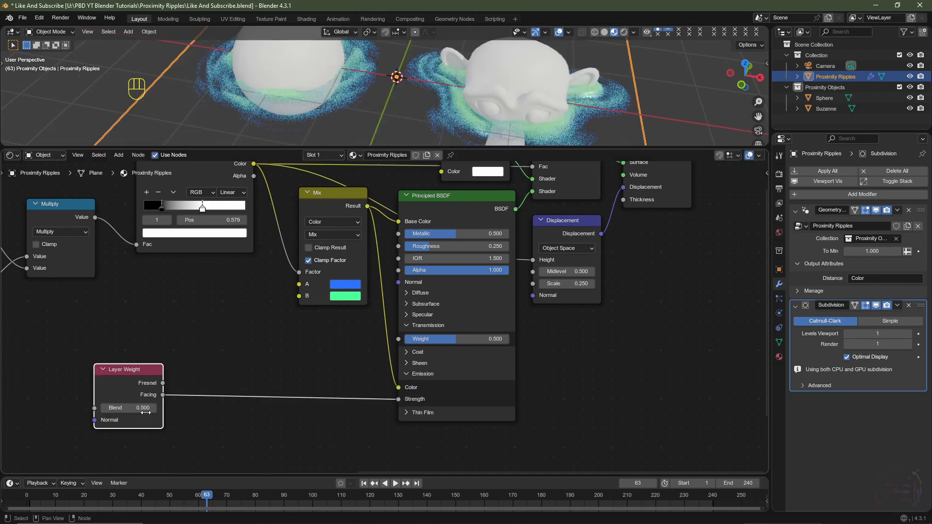
Step: Set the Layer Weight's Blend to 0.400 and insert a Color Ramp between its Facing output and the emission Strength
{"action": "left_click", "coordinate": [103, 407]}
{"action": "key", "text": "shift+a"}
{"action": "mouse_move", "coordinate": [258, 409]}
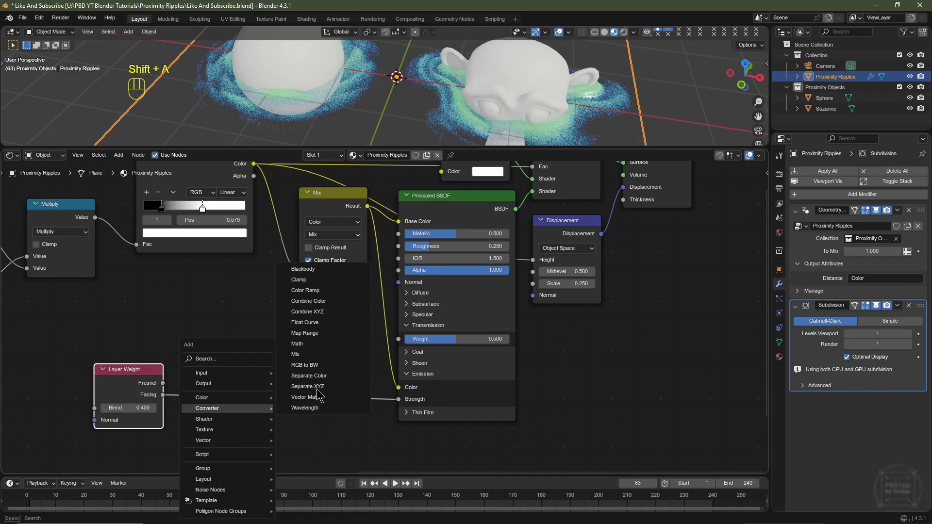
{"action": "left_click", "coordinate": [306, 290]}
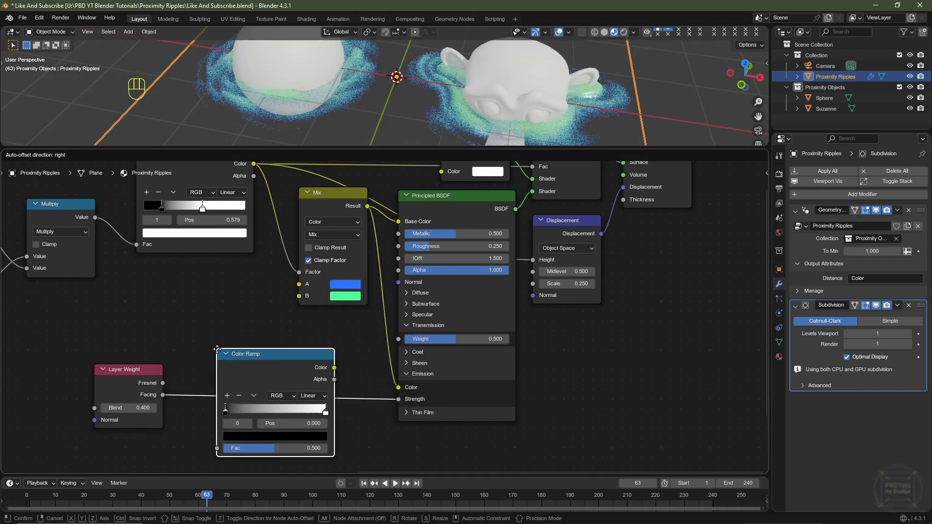
{"action": "left_click", "coordinate": [217, 349]}
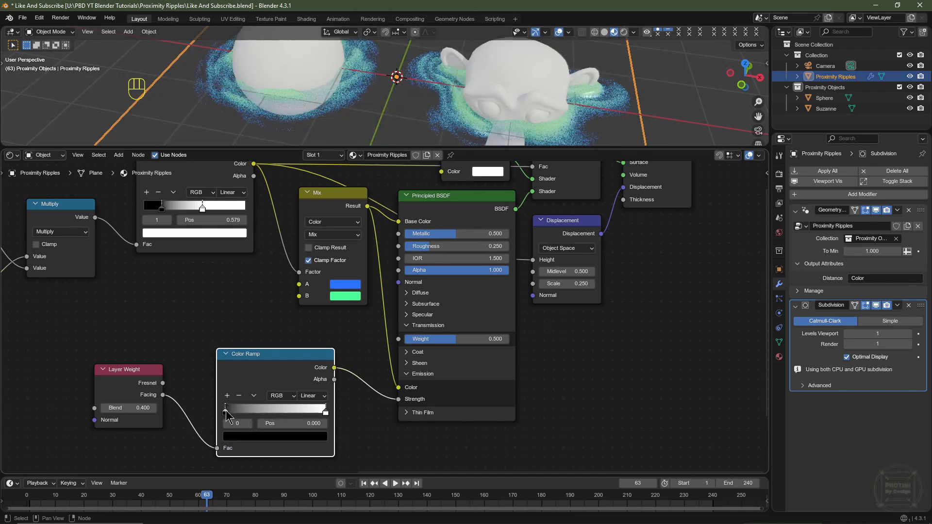
Step: Bring the new Color Ramp's black and white stops close together, with white at 0.341, and set the white stop's color Value to 10
{"action": "left_click_drag", "start_coordinate": [227, 416], "coordinate": [260, 419]}
{"action": "left_click_drag", "start_coordinate": [325, 414], "coordinate": [254, 417]}
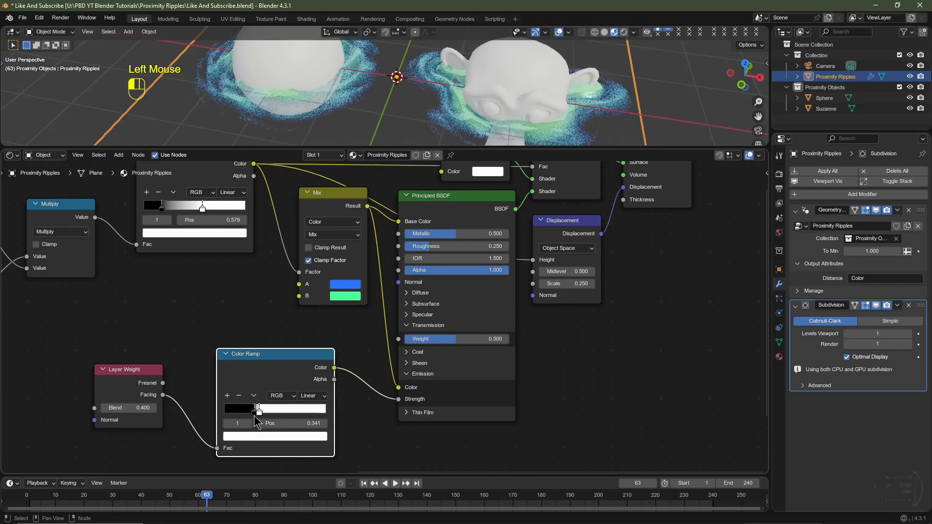
{"action": "left_click", "coordinate": [272, 437]}
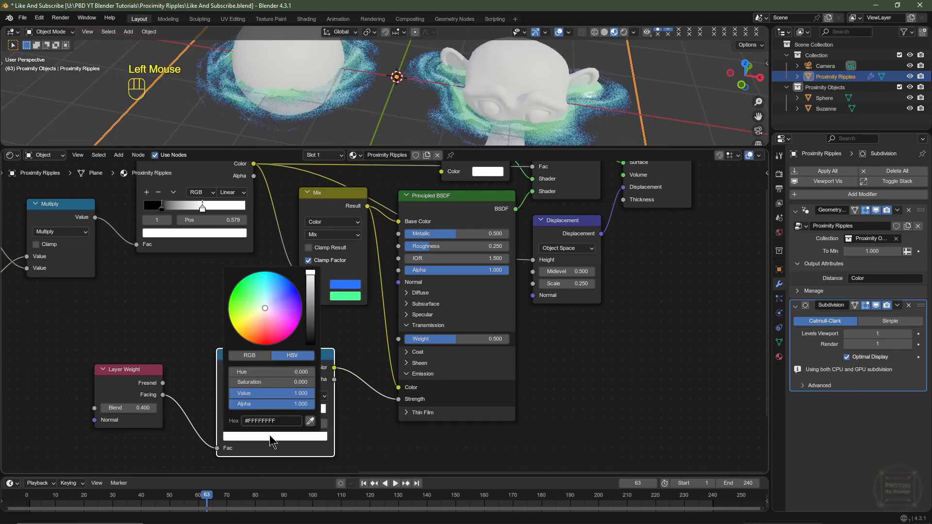
{"action": "left_click", "coordinate": [274, 392]}
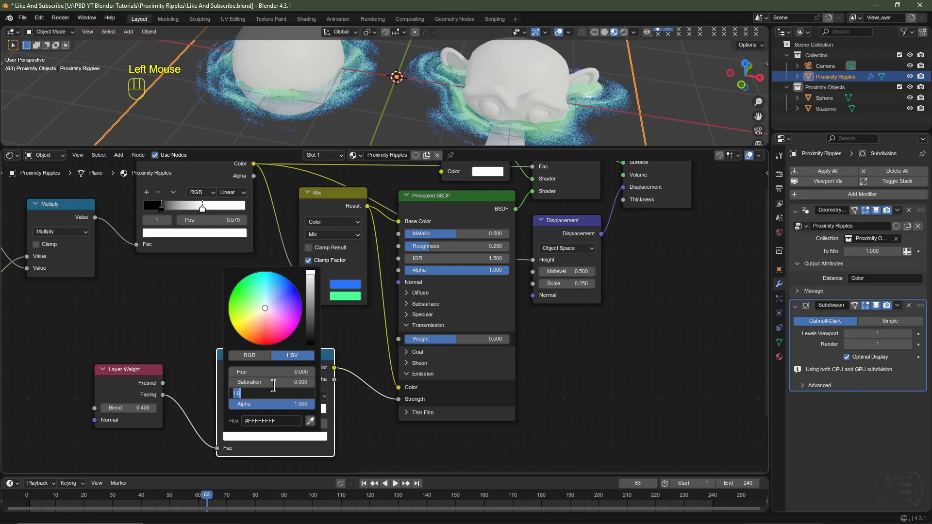
{"action": "type", "text": "10"}
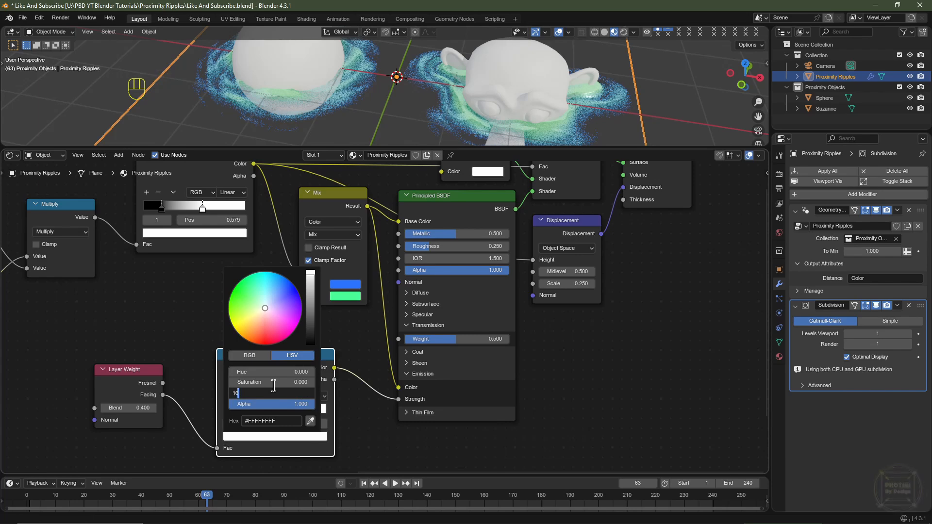
{"action": "key", "text": "Return"}
Step: Examine the glowing ripples in Rendered viewport shading with Cycles, and return the viewport to Material Preview
{"action": "left_click", "coordinate": [780, 176]}
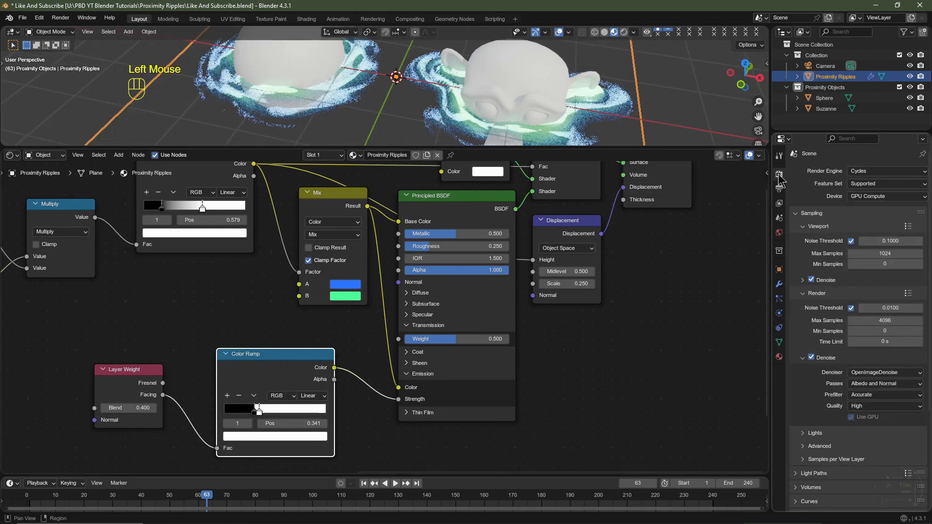
{"action": "left_click", "coordinate": [625, 33]}
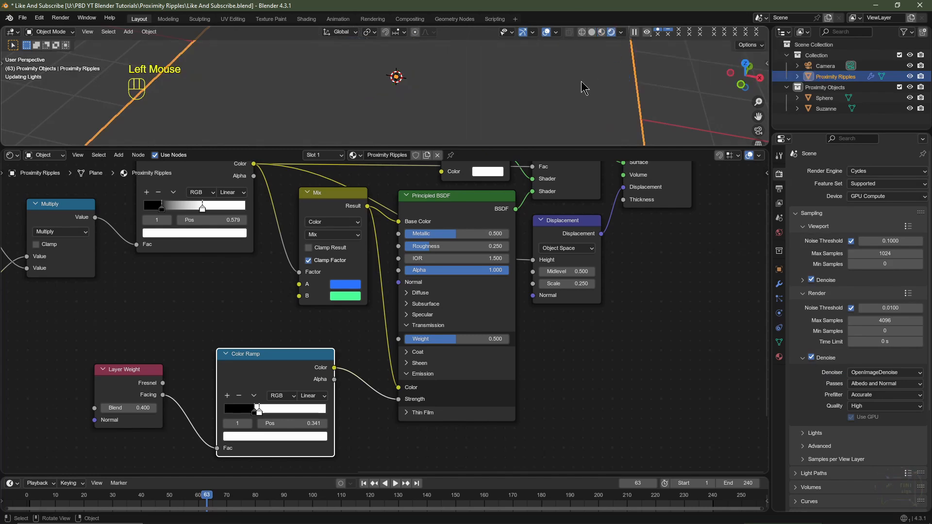
{"action": "middle_click_drag", "start_coordinate": [607, 100], "coordinate": [602, 104]}
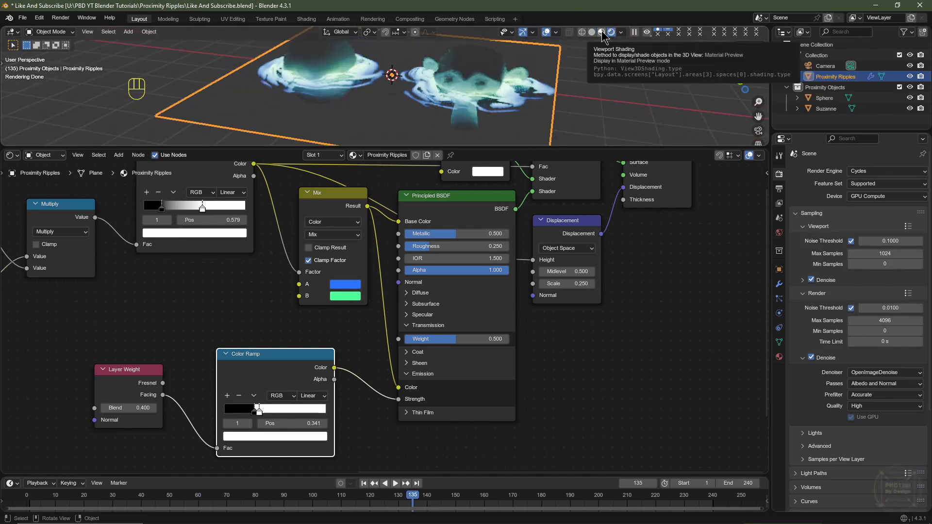
{"action": "left_click", "coordinate": [603, 33]}
Step: Cut the link from the Mix node to the emission Color and set that color to pink, #FF1D9BFF
{"action": "scroll", "coordinate": [375, 334], "scroll_direction": "up", "scroll_amount": 3}
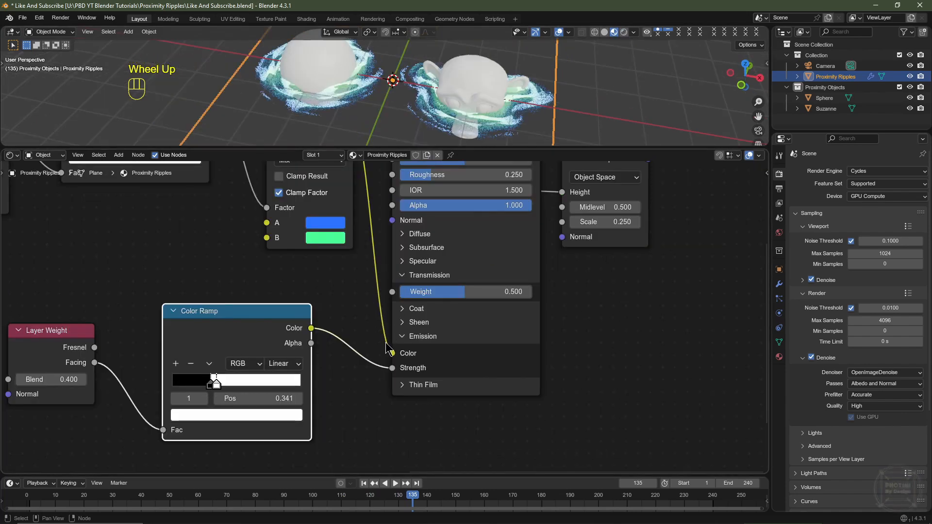
{"action": "scroll", "coordinate": [386, 311], "scroll_direction": "down", "scroll_amount": 1}
{"action": "left_click_drag", "start_coordinate": [349, 214], "coordinate": [330, 223]}
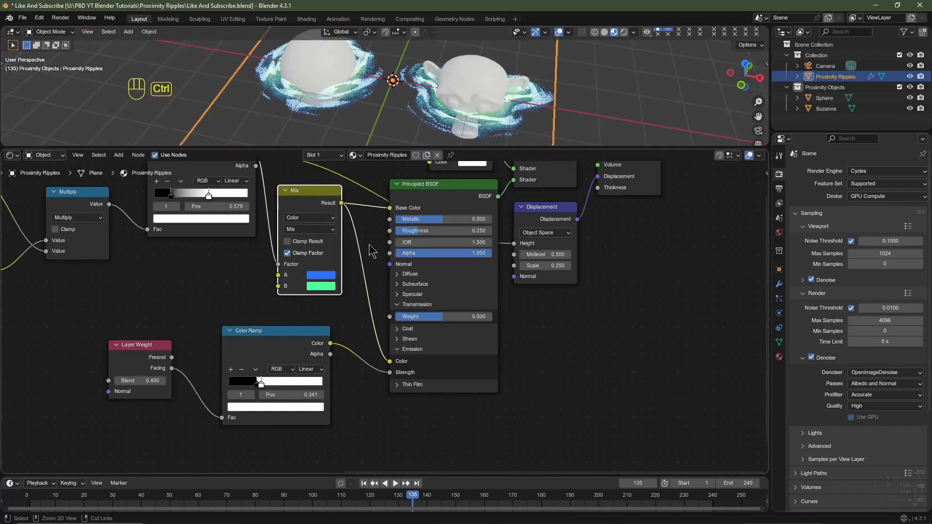
{"action": "right_click_drag", "start_coordinate": [369, 244], "coordinate": [360, 303], "text": "ctrl"}
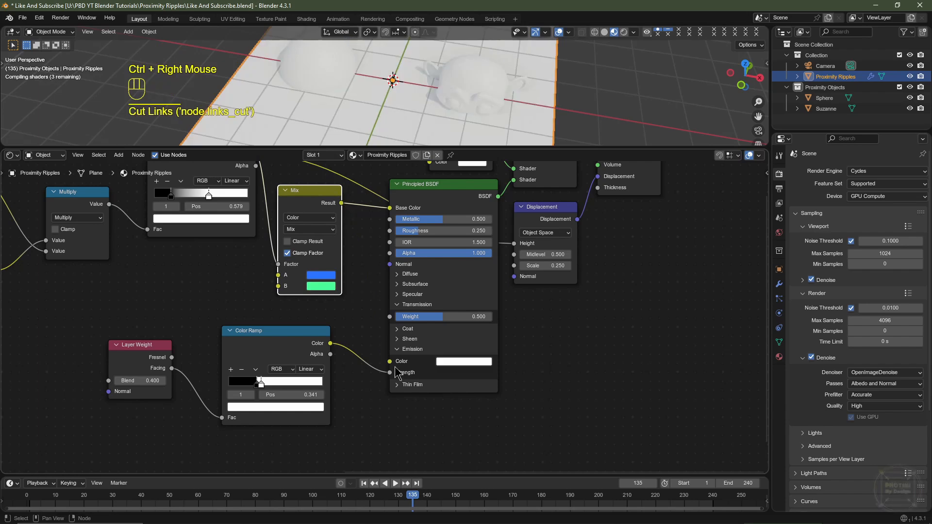
{"action": "scroll", "coordinate": [447, 396], "scroll_direction": "up", "scroll_amount": 2}
{"action": "left_click", "coordinate": [480, 380]}
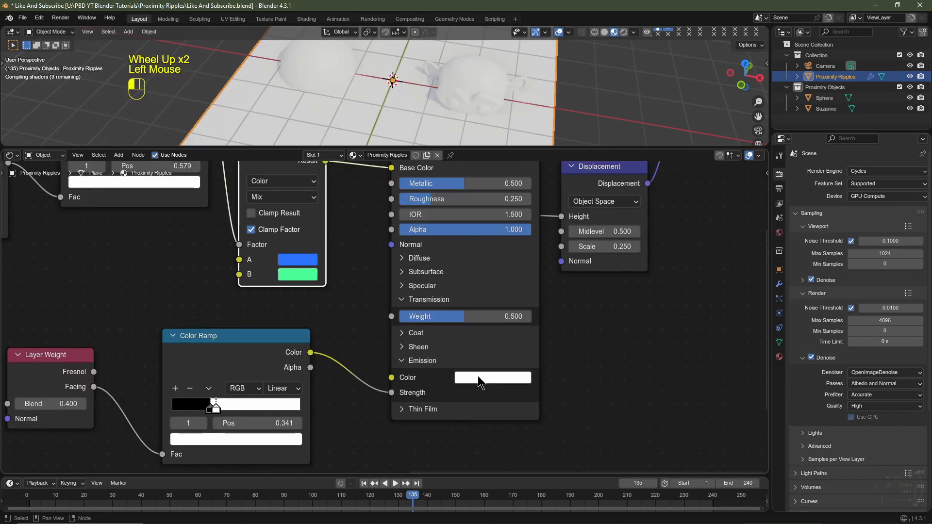
{"action": "left_click", "coordinate": [530, 249]}
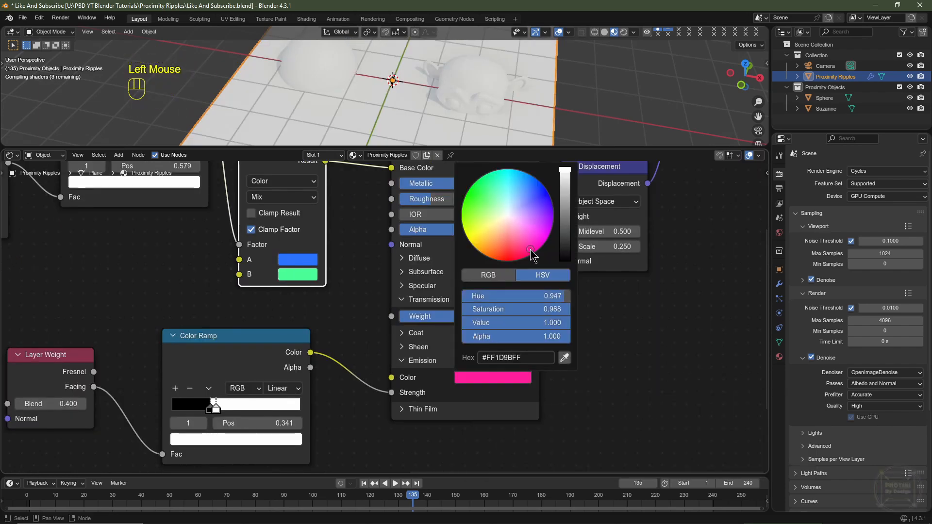
{"action": "left_click", "coordinate": [510, 111]}
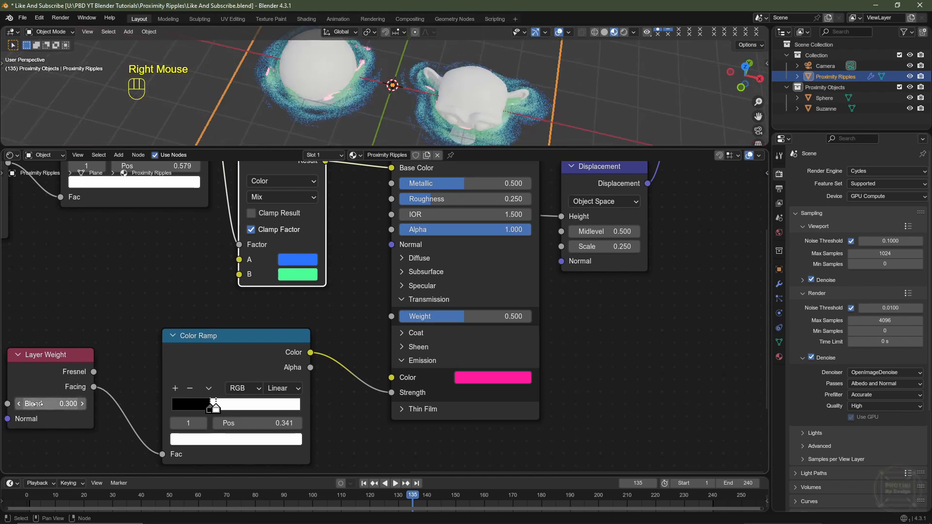
Step: Set the Layer Weight's Blend to 0.500 and the emission Color Ramp's white stop color Value to 5
{"action": "middle_click_drag", "start_coordinate": [437, 119], "coordinate": [417, 81]}
{"action": "left_click", "coordinate": [82, 404]}
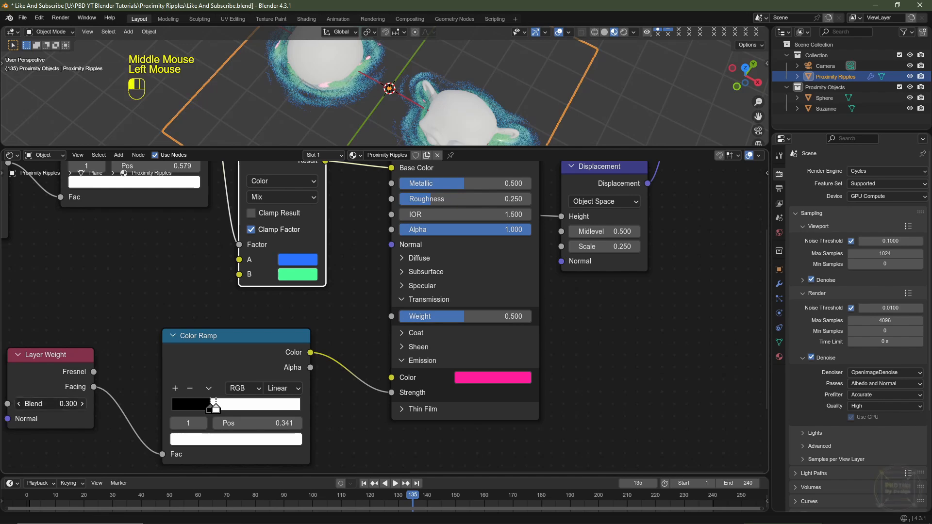
{"action": "left_click", "coordinate": [82, 404]}
{"action": "scroll", "coordinate": [248, 457], "scroll_direction": "up", "scroll_amount": 2}
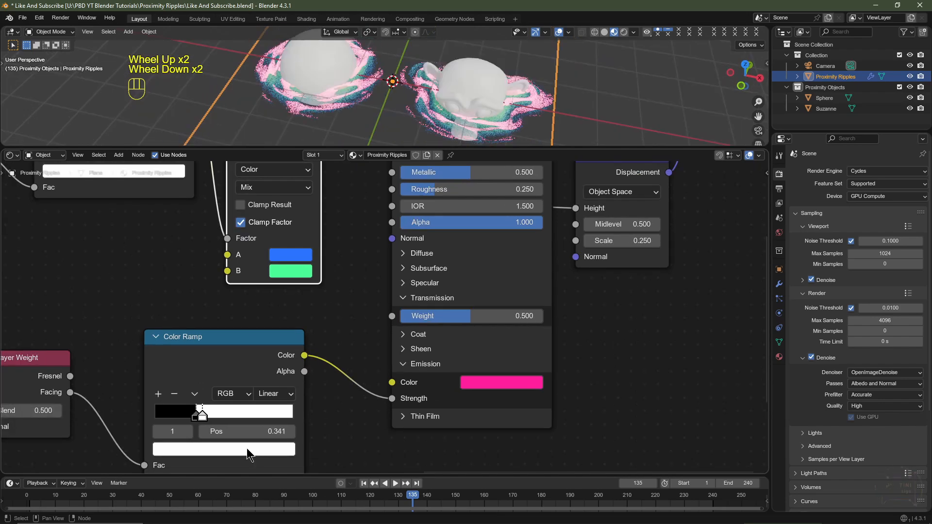
{"action": "left_click", "coordinate": [248, 456]}
{"action": "left_click", "coordinate": [261, 389]}
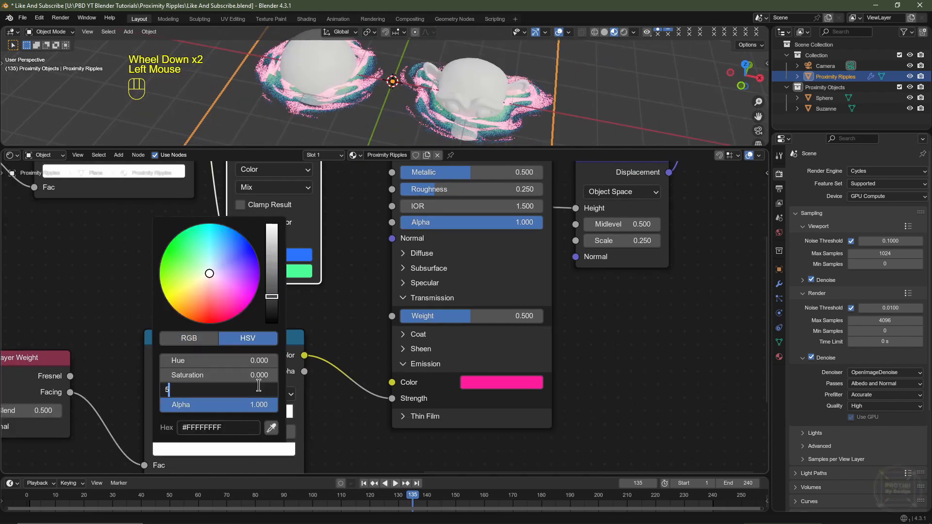
{"action": "key", "text": "Return"}
Step: Try cyan as the emission Color, and link the Mix node's Result back to the emission Color input
{"action": "left_click", "coordinate": [504, 389]}
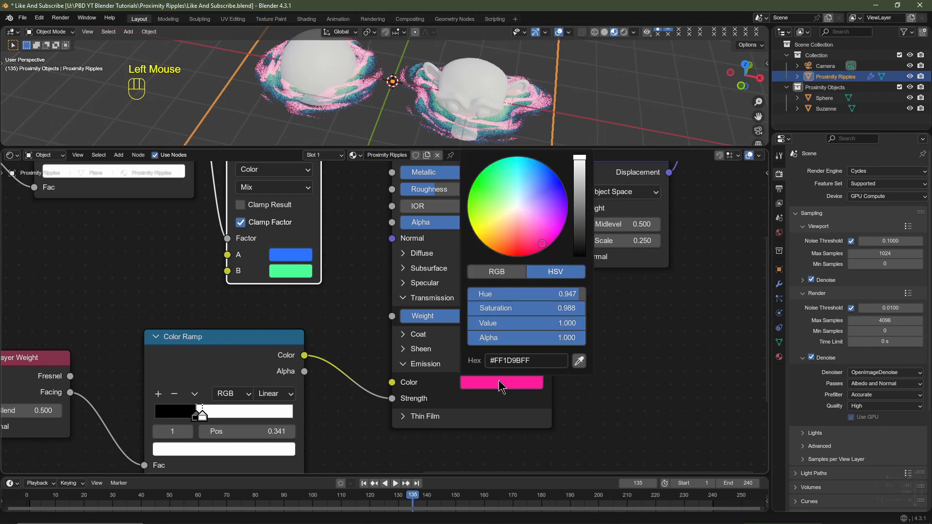
{"action": "left_click", "coordinate": [504, 386]}
{"action": "left_click_drag", "start_coordinate": [551, 191], "coordinate": [519, 157]}
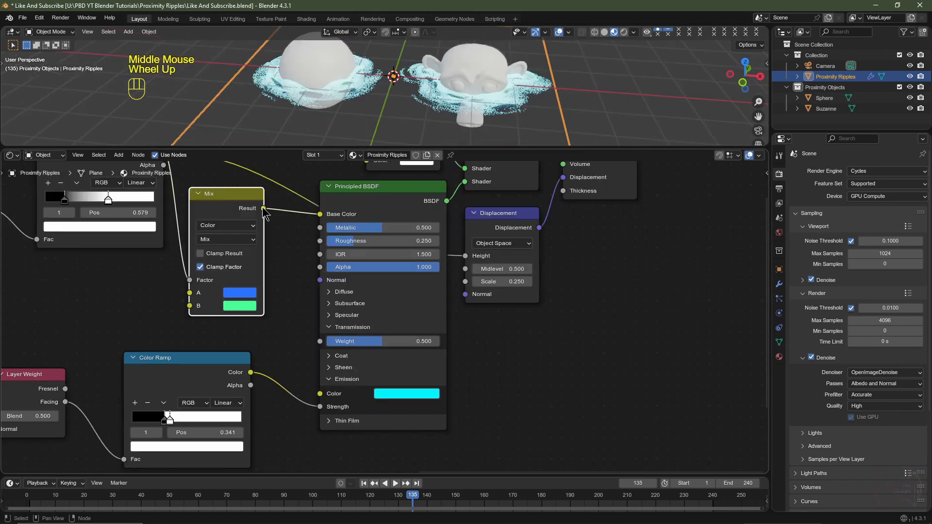
{"action": "left_click_drag", "start_coordinate": [263, 209], "coordinate": [319, 394]}
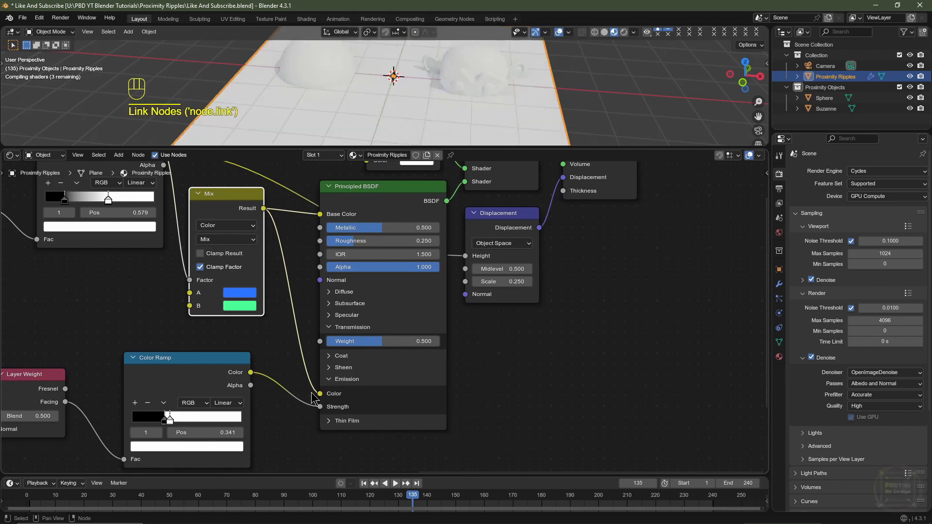
Step: Try adjusting the white stop of the Color Ramp after the Multiply node and the Proximity Ripples modifier's To Min value
{"action": "scroll", "coordinate": [312, 396], "scroll_direction": "down", "scroll_amount": 1}
{"action": "left_click", "coordinate": [95, 216]}
{"action": "left_click_drag", "start_coordinate": [85, 220], "coordinate": [150, 218]}
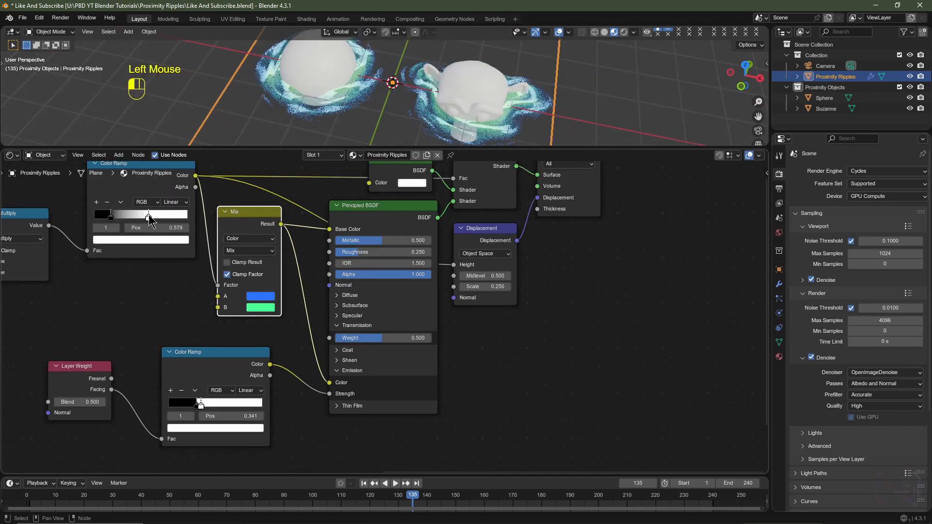
{"action": "left_click", "coordinate": [779, 285]}
{"action": "mouse_move", "coordinate": [877, 252]}
{"action": "left_mouse_down"}
{"action": "mouse_move", "coordinate": [898, 252]}
{"action": "mouse_move", "coordinate": [877, 252]}
{"action": "left_mouse_up"}
{"action": "mouse_move", "coordinate": [877, 252]}
{"action": "left_mouse_down"}
{"action": "mouse_move", "coordinate": [899, 252]}
{"action": "mouse_move", "coordinate": [878, 252]}
{"action": "left_mouse_up"}
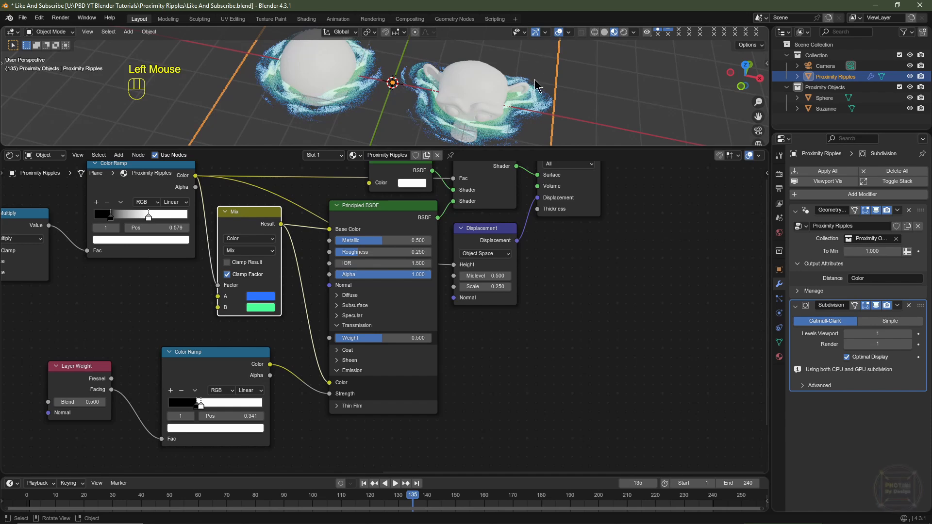
Step: Play the animation briefly and cut the link between the lower Color Ramp and the emission Strength
{"action": "middle_click_drag", "start_coordinate": [536, 85], "coordinate": [537, 129], "text": "shift"}
{"action": "key", "text": "space"}
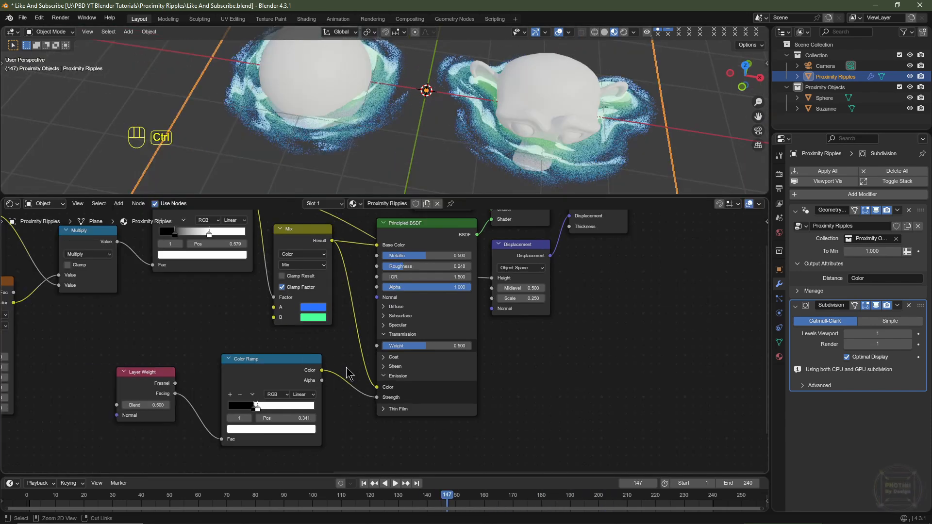
{"action": "right_click_drag", "start_coordinate": [347, 372], "coordinate": [344, 407], "text": "ctrl"}
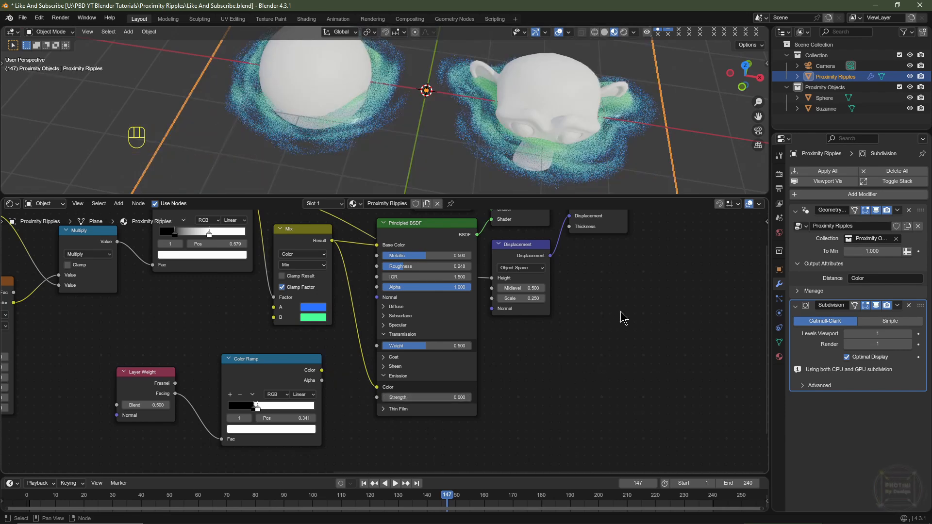
{"action": "middle_click_drag", "start_coordinate": [620, 317], "coordinate": [577, 385]}
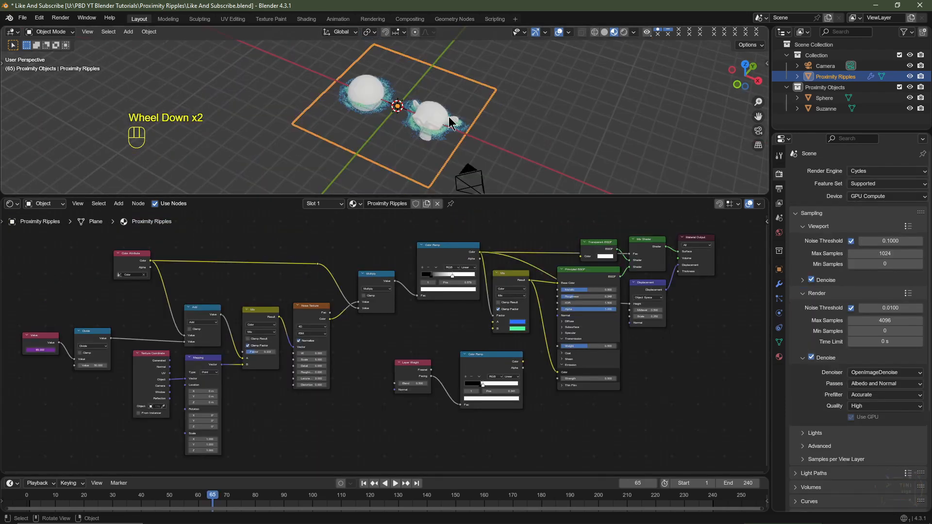
Step: Align the camera to a front view tilted 30 degrees downward toward the sphere and monkey head
{"action": "key", "text": "KP_1"}
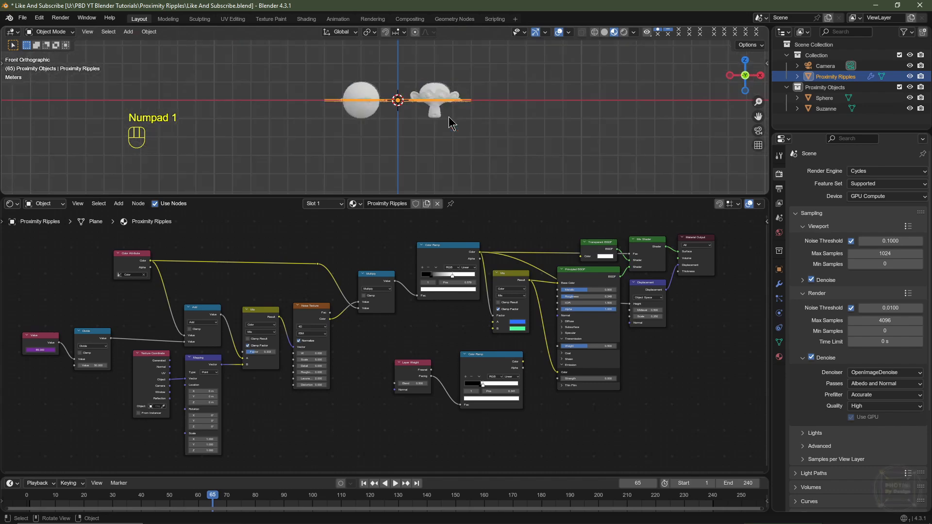
{"action": "key", "text": "KP_8"}
{"action": "key", "text": "KP_8"}
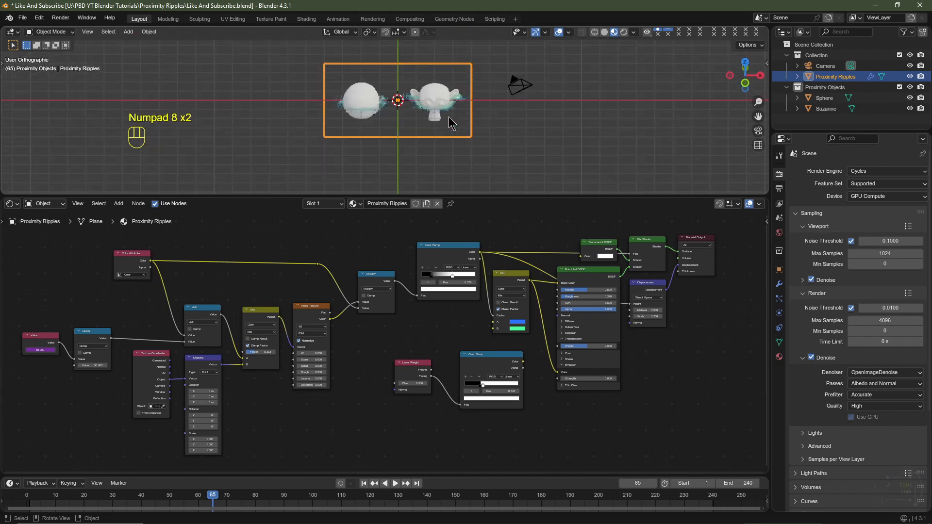
{"action": "key", "text": "ctrl+alt+KP_0"}
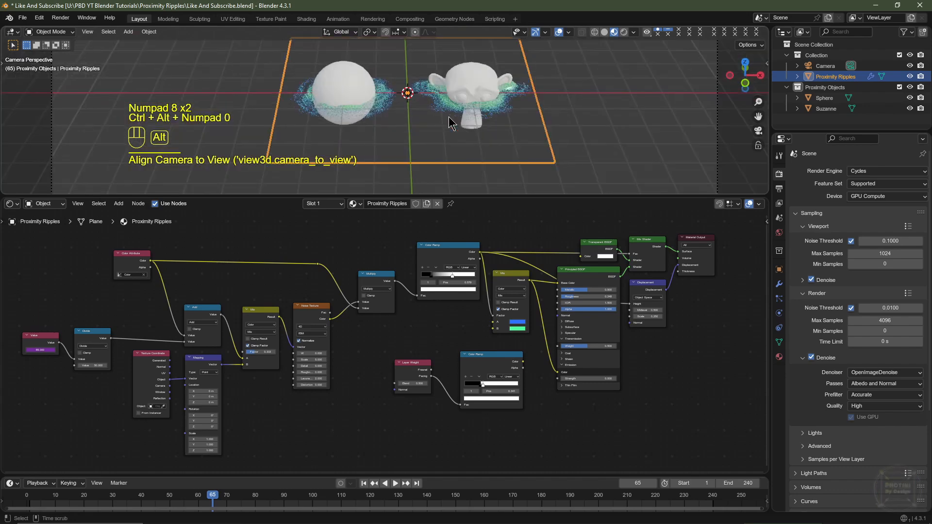
{"action": "scroll", "coordinate": [492, 102], "scroll_direction": "down", "scroll_amount": 5}
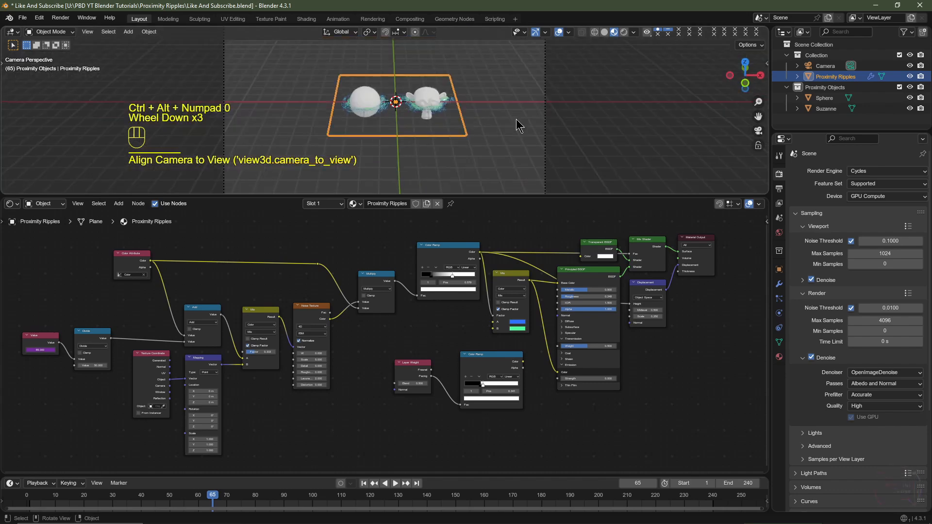
Step: Set the camera's location to X 0 m, Y -5 m and Z 2 m
{"action": "left_click", "coordinate": [457, 58]}
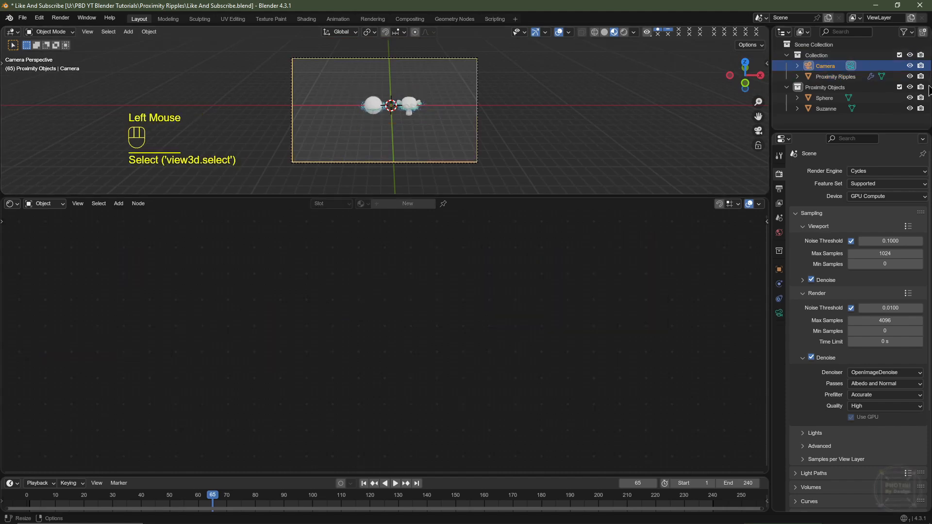
{"action": "left_click", "coordinate": [780, 269]}
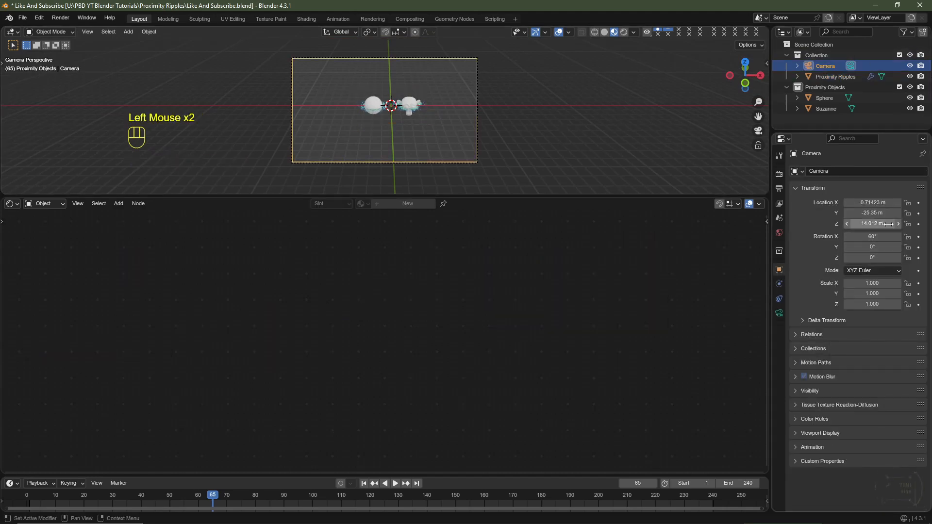
{"action": "left_click", "coordinate": [874, 203]}
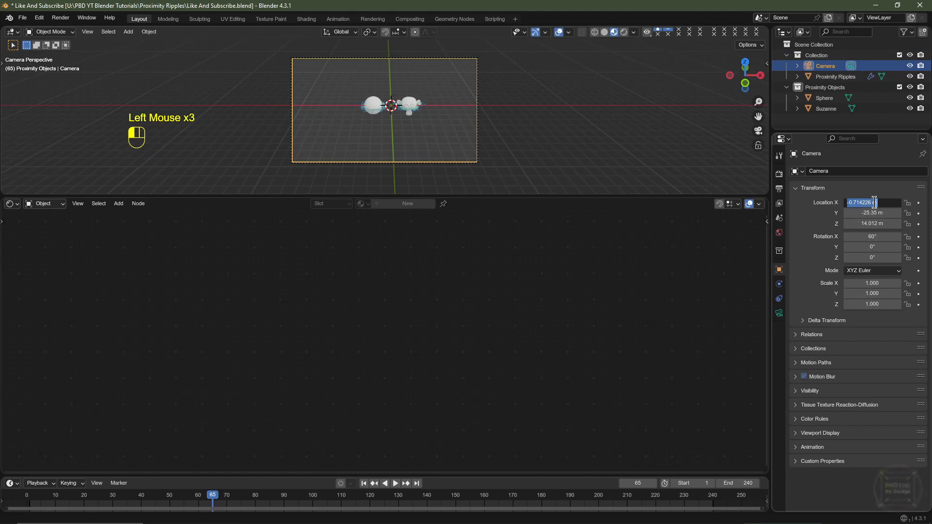
{"action": "type", "text": "0"}
{"action": "key", "text": "Return"}
{"action": "double_click", "coordinate": [880, 213]}
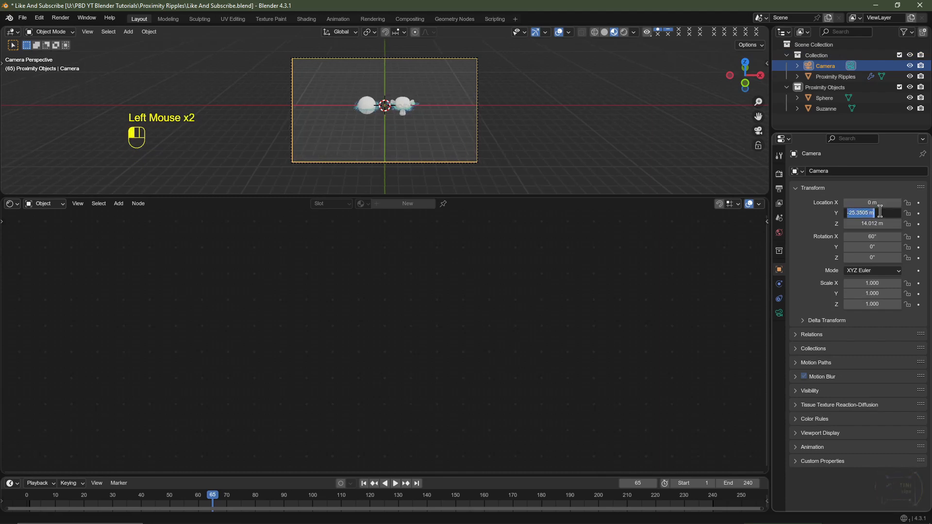
{"action": "key", "text": "Return"}
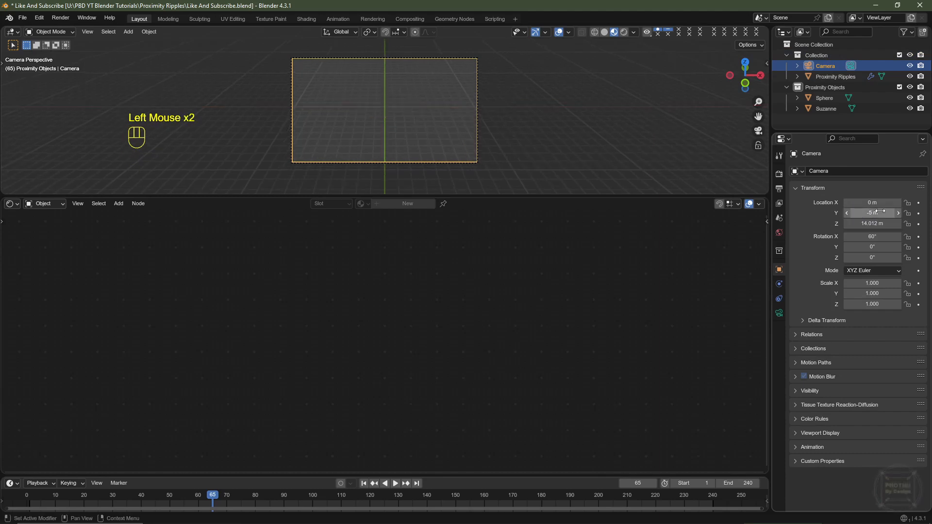
{"action": "left_click", "coordinate": [877, 224]}
{"action": "type", "text": "2"}
{"action": "key", "text": "Return"}
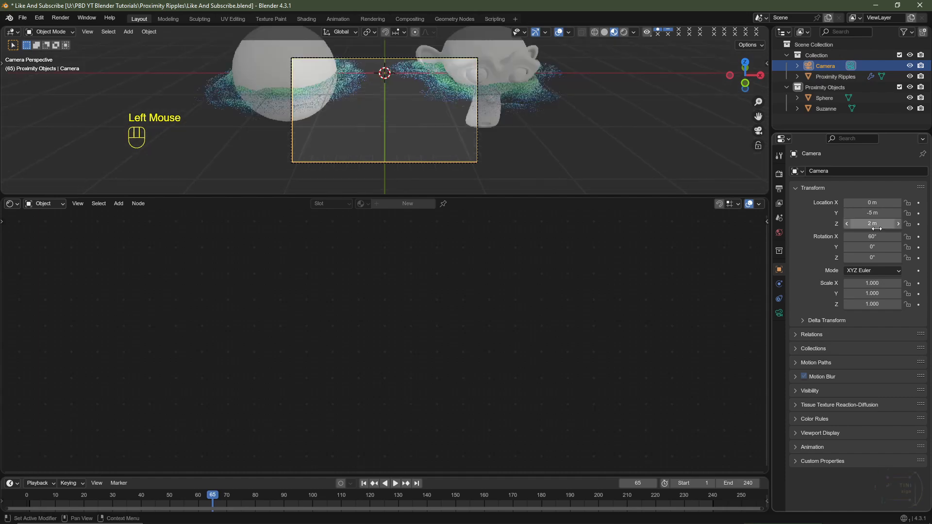
Step: Set the camera's focal length to 24 mm and raise its Z location to 3 m
{"action": "left_click", "coordinate": [779, 313]}
{"action": "double_click", "coordinate": [882, 218]}
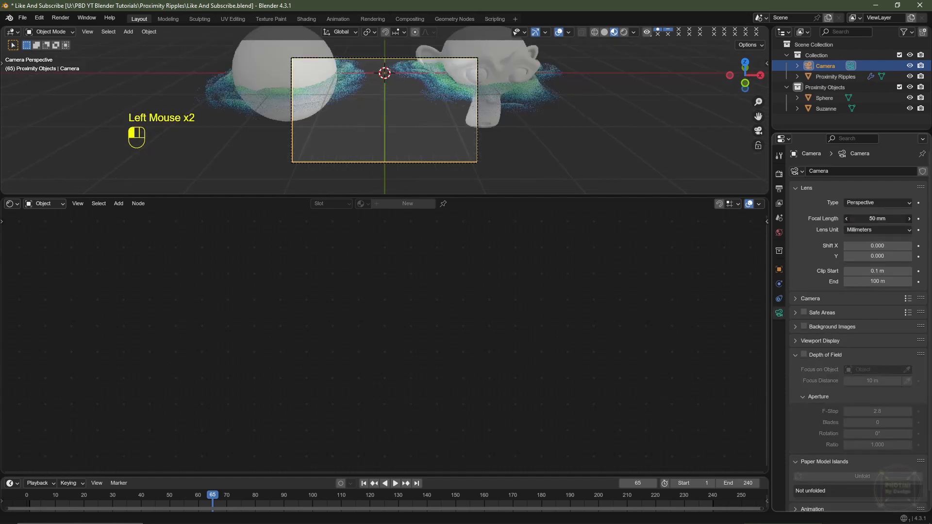
{"action": "type", "text": "24"}
{"action": "key", "text": "Return"}
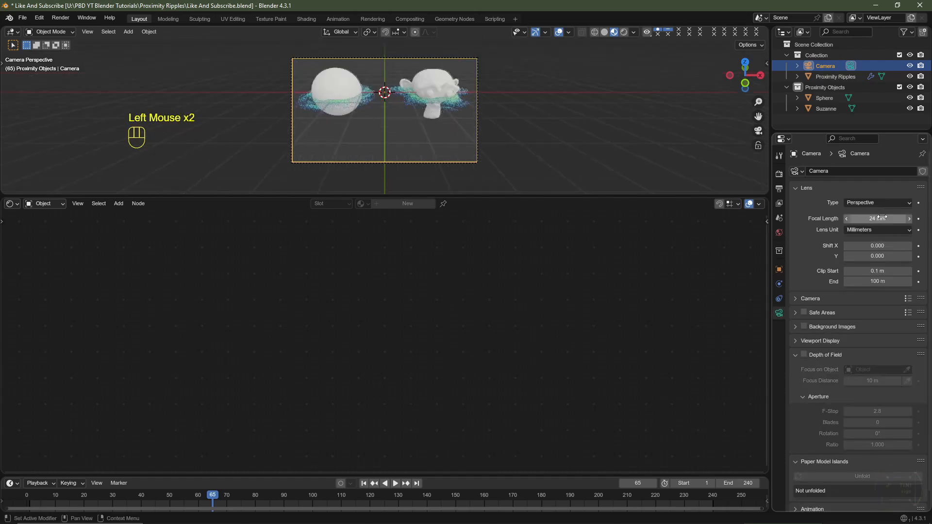
{"action": "scroll", "coordinate": [619, 156], "scroll_direction": "up", "scroll_amount": 2}
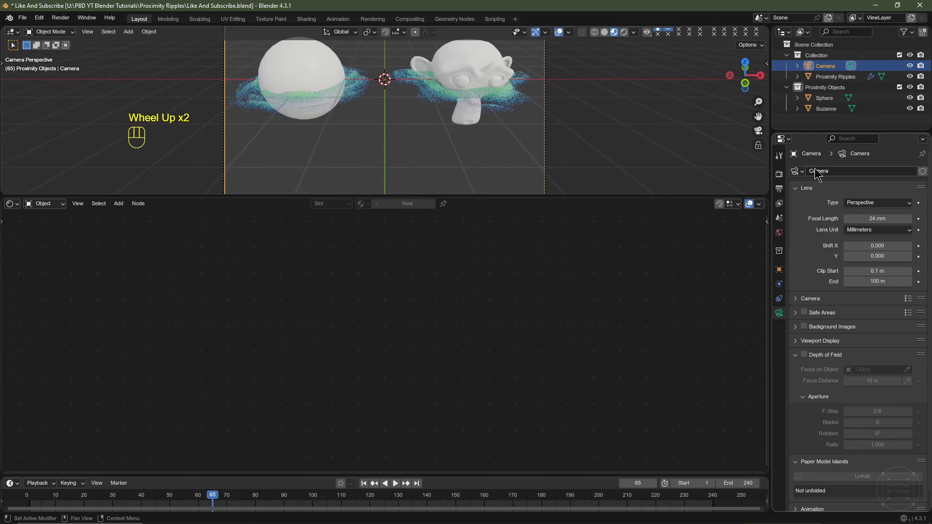
{"action": "left_click", "coordinate": [780, 270]}
{"action": "left_click_drag", "start_coordinate": [868, 224], "coordinate": [880, 224]}
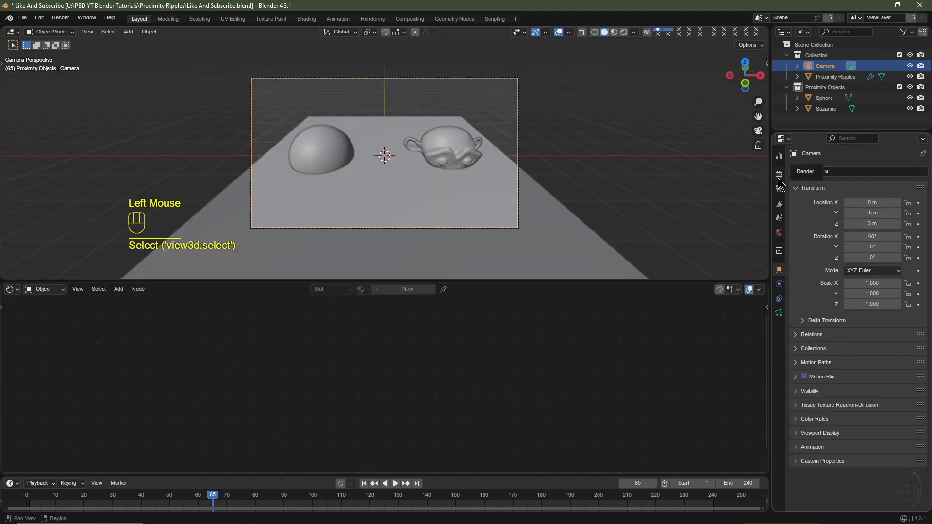
Step: Set the final render's noise threshold to 0.025 and its max samples to 128
{"action": "left_click", "coordinate": [779, 174]}
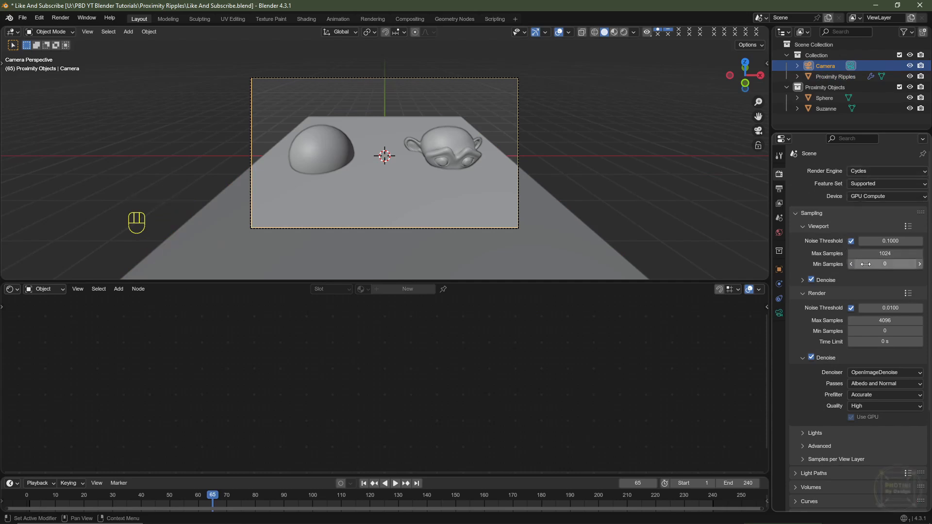
{"action": "left_click", "coordinate": [891, 308]}
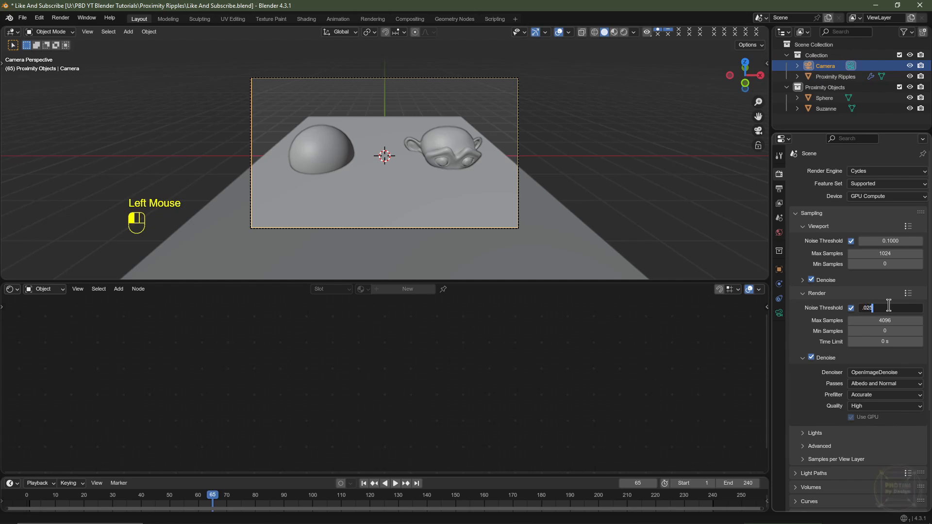
{"action": "type", "text": ".025"}
{"action": "key", "text": "Tab"}
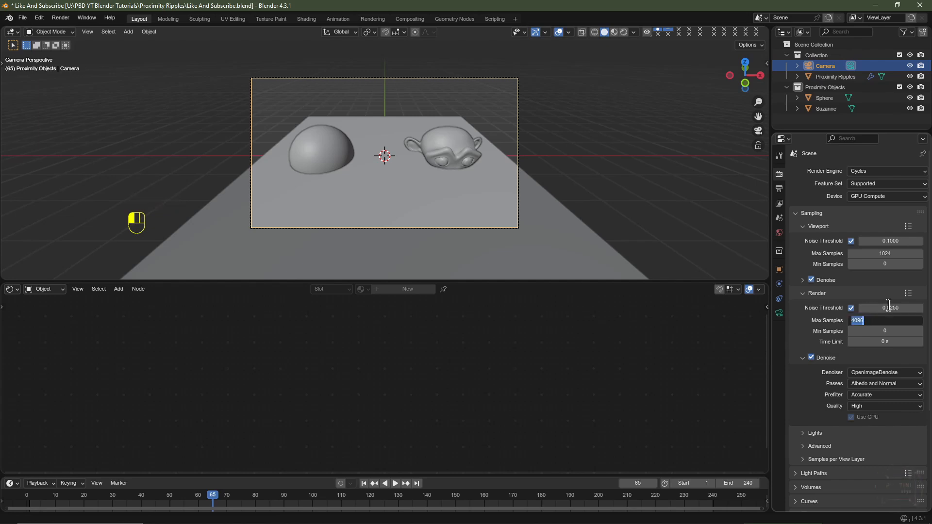
{"action": "type", "text": "128"}
{"action": "key", "text": "Return"}
Step: Turn off reflective caustics in the render's light path settings
{"action": "scroll", "coordinate": [855, 335], "scroll_direction": "down", "scroll_amount": 5}
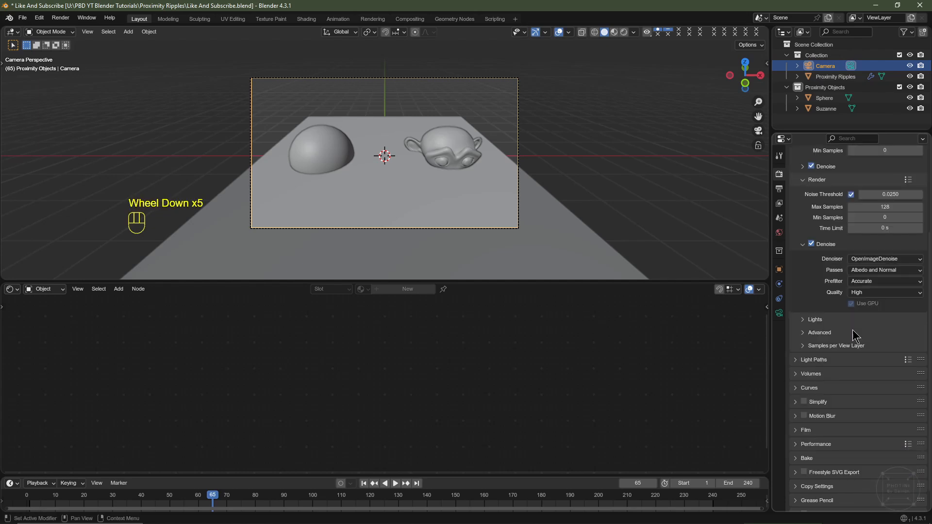
{"action": "left_click", "coordinate": [814, 360]}
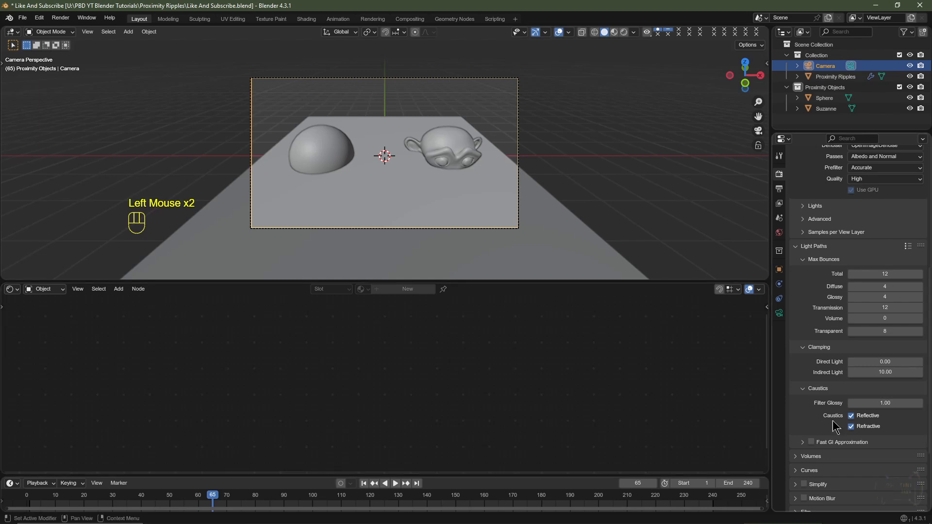
{"action": "left_click", "coordinate": [851, 416]}
{"action": "scroll", "coordinate": [833, 360], "scroll_direction": "up", "scroll_amount": 3}
Step: Try OpenEXR with the DWAA (lossy) codec as the output file format, and switch the format back to PNG
{"action": "left_click", "coordinate": [779, 188]}
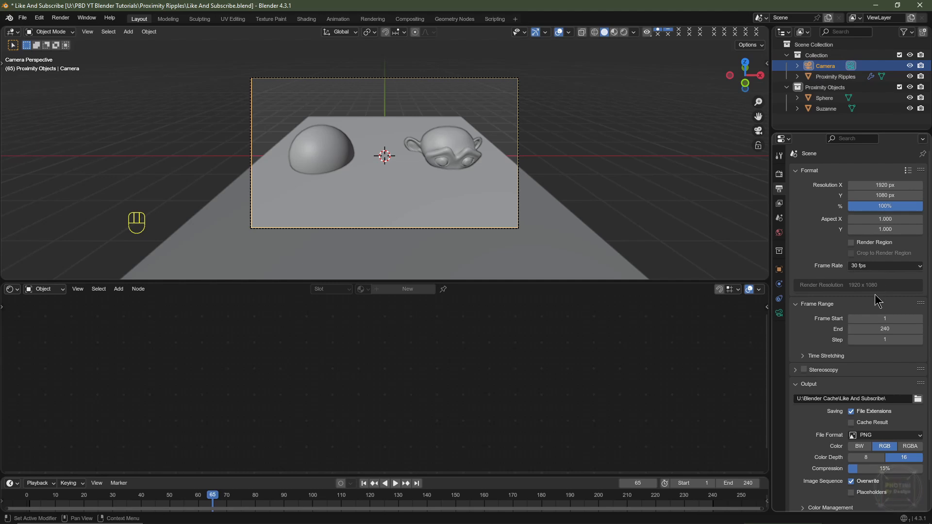
{"action": "scroll", "coordinate": [809, 359], "scroll_direction": "down", "scroll_amount": 2}
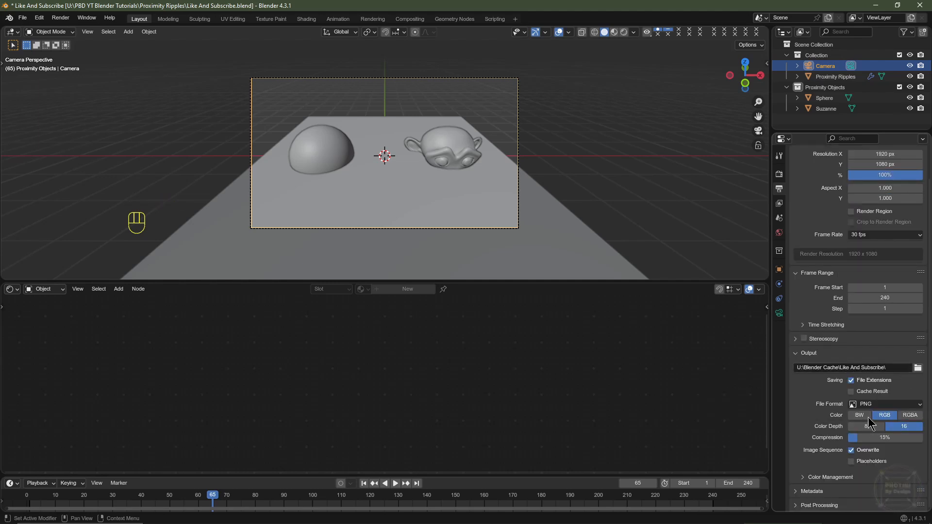
{"action": "scroll", "coordinate": [882, 411], "scroll_direction": "down", "scroll_amount": 2}
{"action": "left_click", "coordinate": [882, 407]}
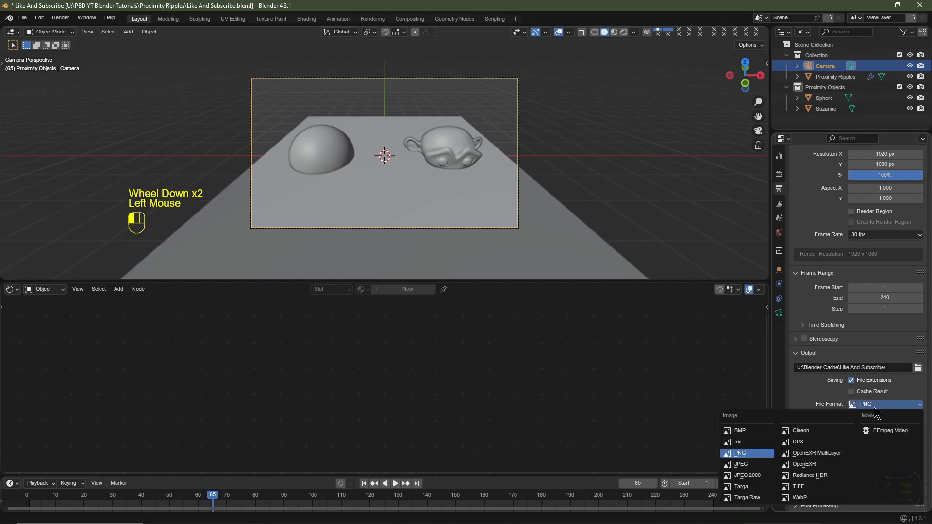
{"action": "left_click", "coordinate": [872, 406]}
{"action": "left_click", "coordinate": [869, 406]}
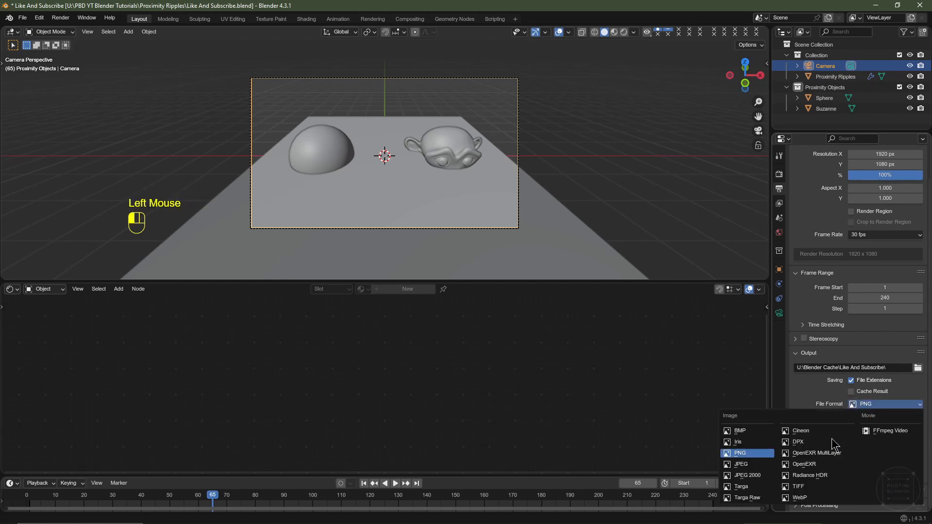
{"action": "left_click", "coordinate": [820, 468]}
{"action": "left_click", "coordinate": [868, 438]}
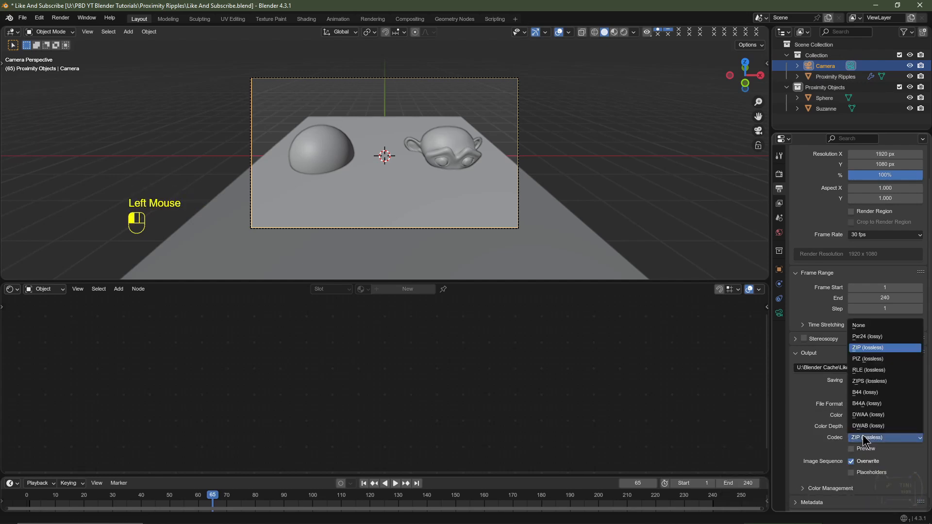
{"action": "left_click", "coordinate": [869, 415]}
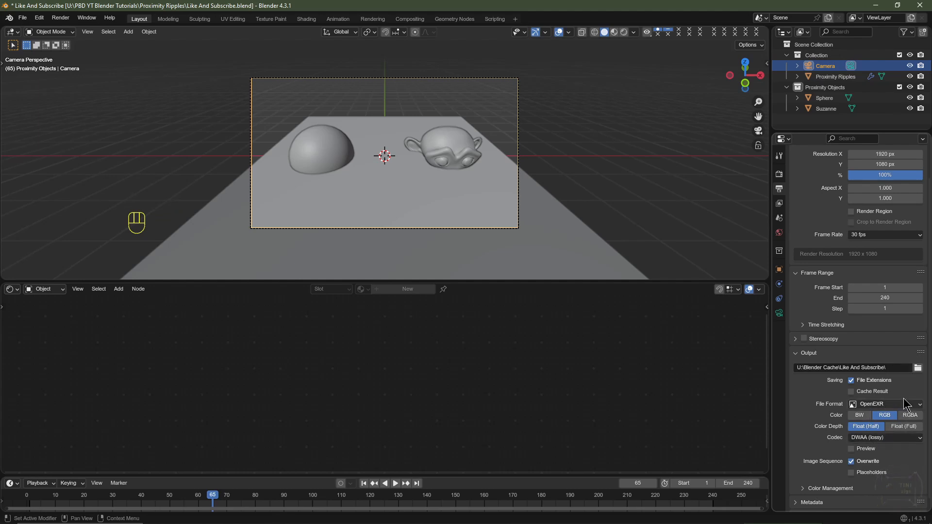
{"action": "left_click", "coordinate": [880, 405]}
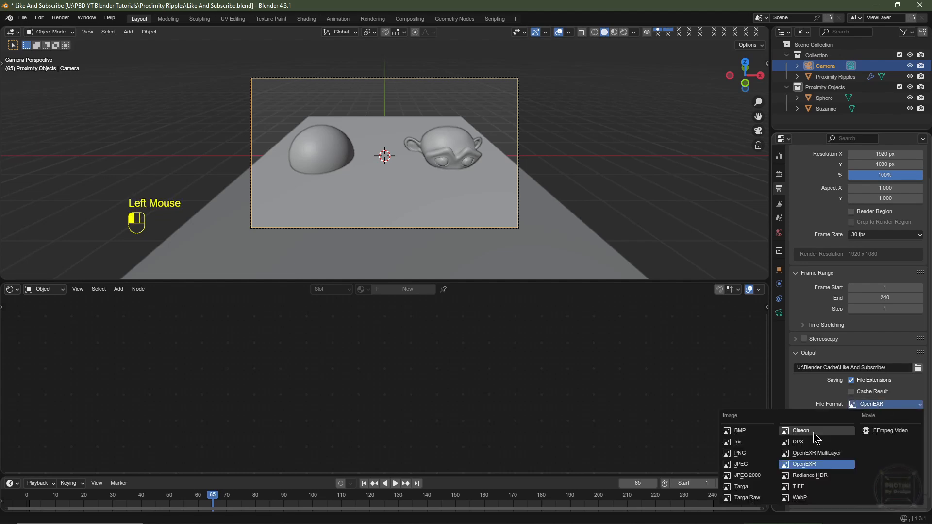
{"action": "left_click", "coordinate": [746, 458]}
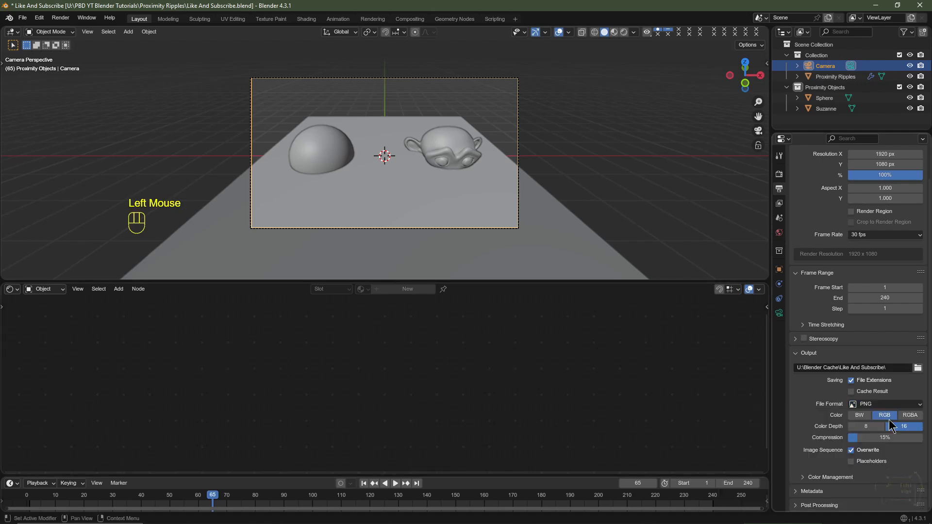